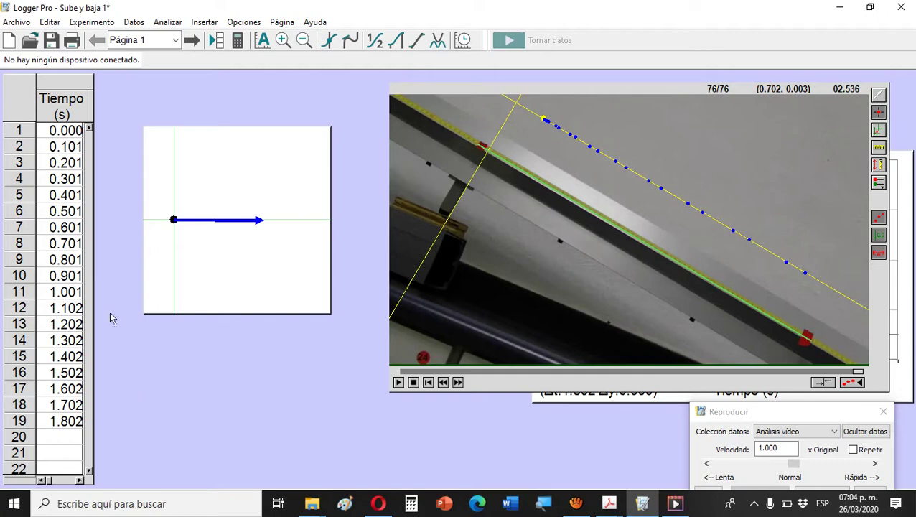
- Move the vector animation window closer to the video and widen the data table to show the X, Y and Vx columns
click(267, 144)
drag(266, 144, 275, 145)
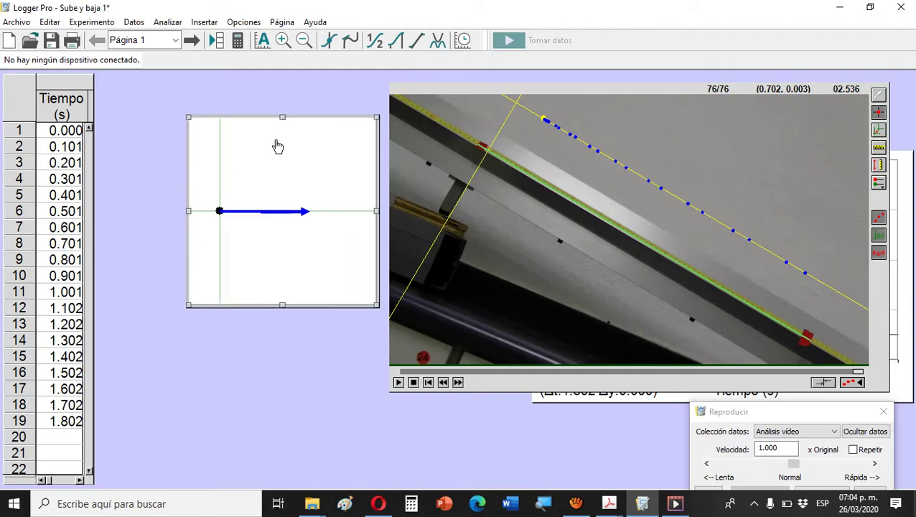
click(89, 336)
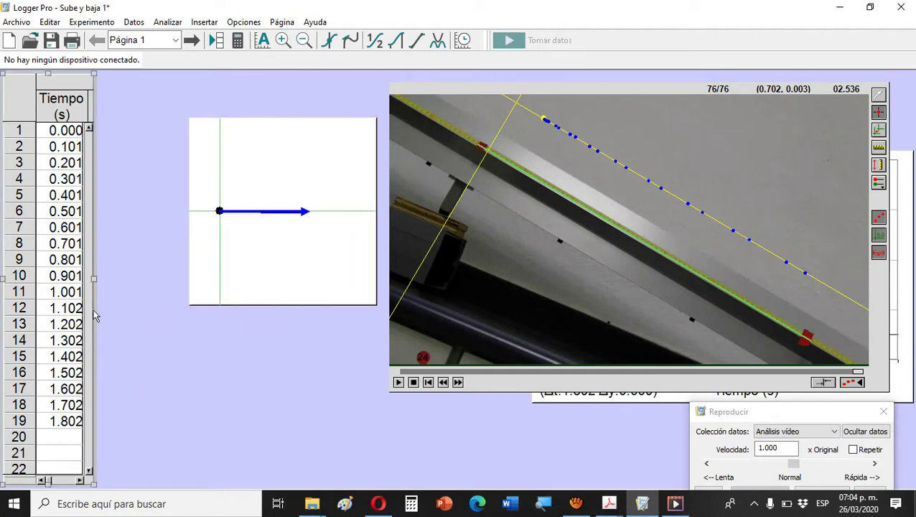
drag(94, 280, 300, 298)
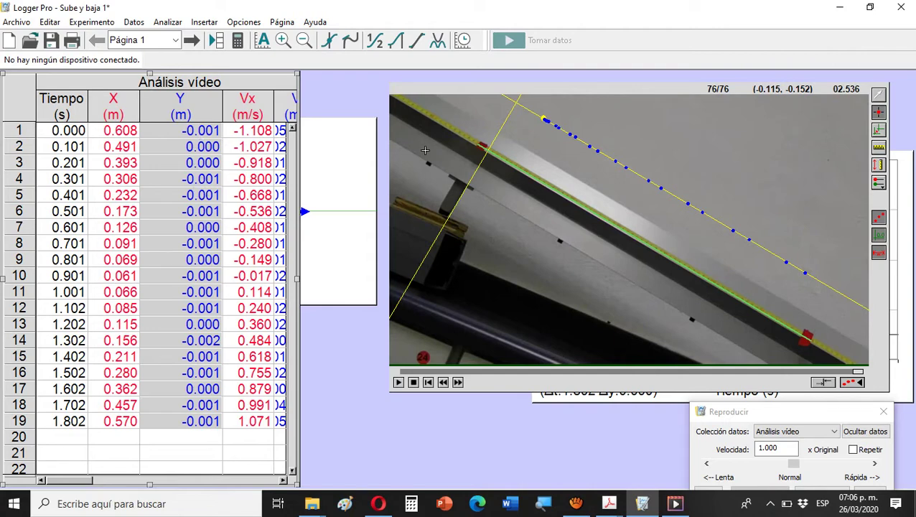
- Fine-tune the coordinate origin on the video so that the X axis follows the tracked points and the Y values are near zero
click(880, 131)
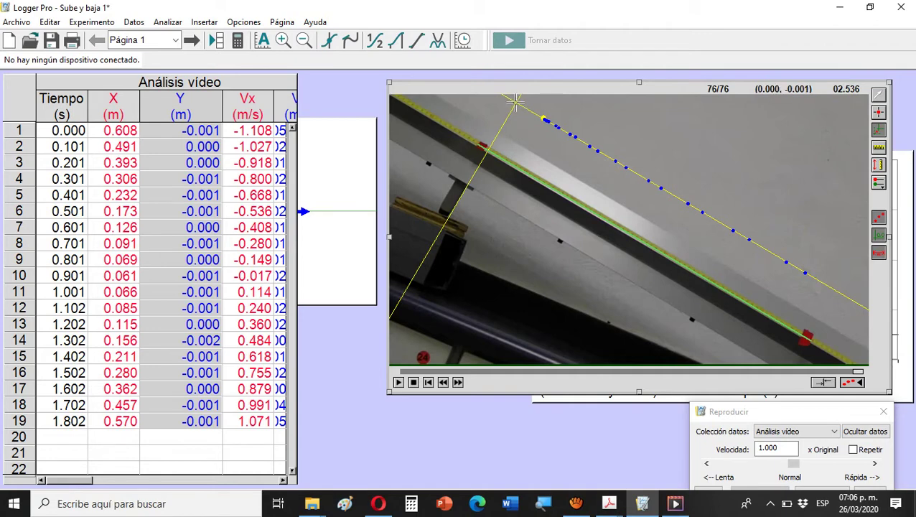
click(515, 103)
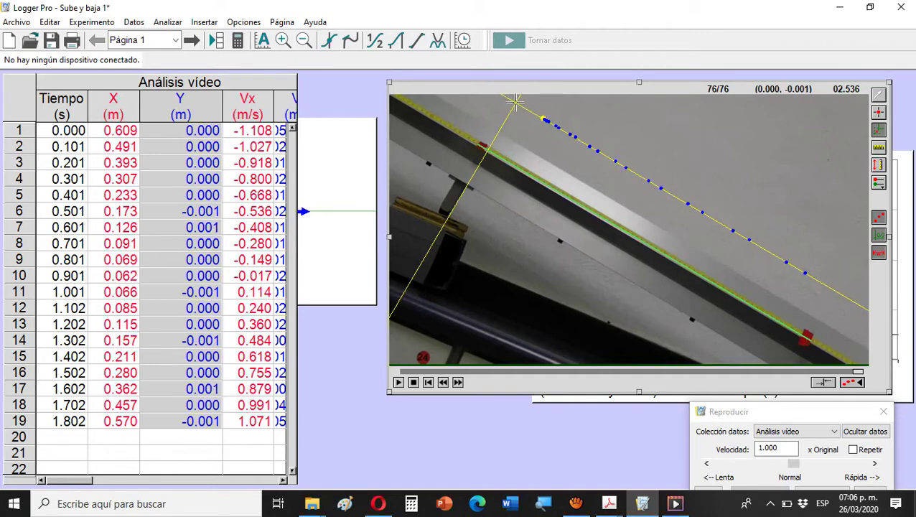
drag(515, 102, 514, 102)
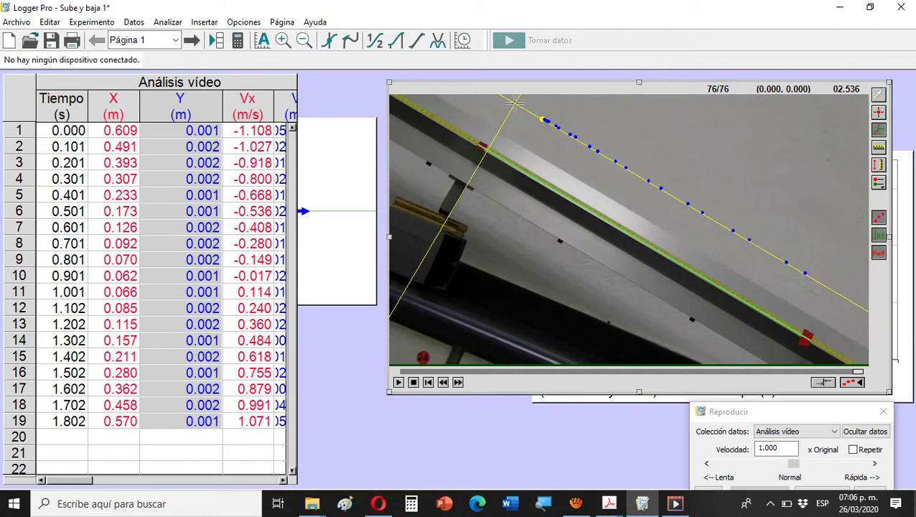
drag(514, 103, 515, 102)
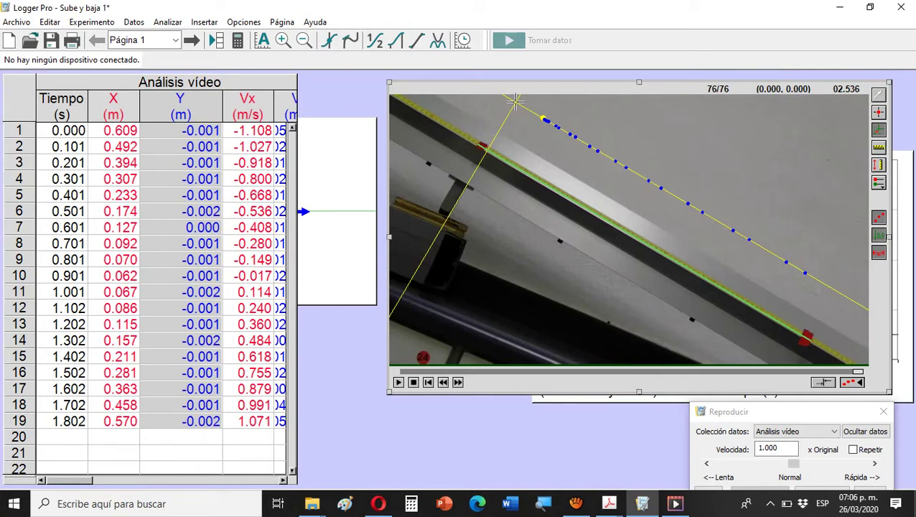
drag(514, 102, 516, 101)
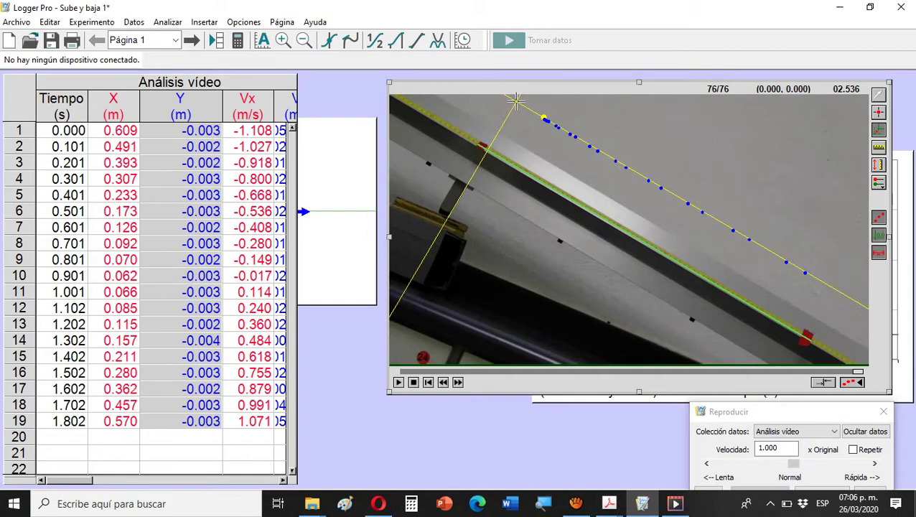
drag(516, 101, 515, 101)
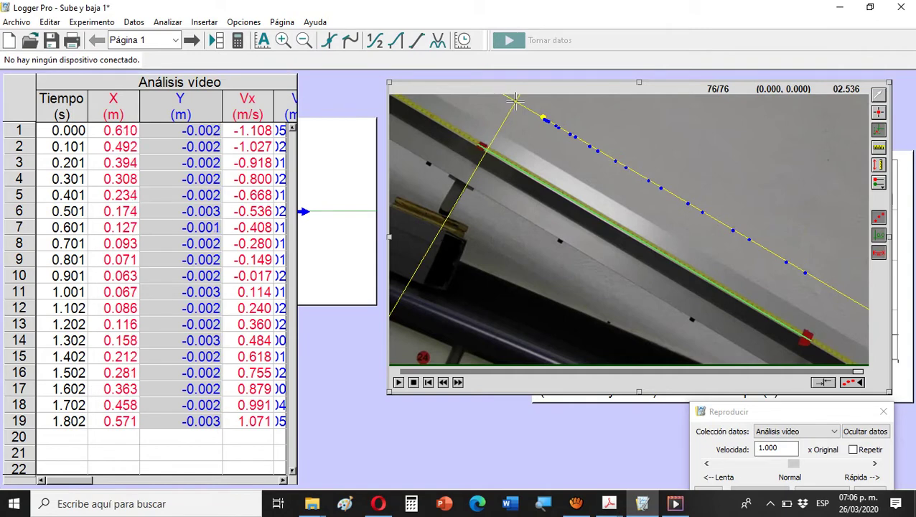
drag(515, 101, 515, 102)
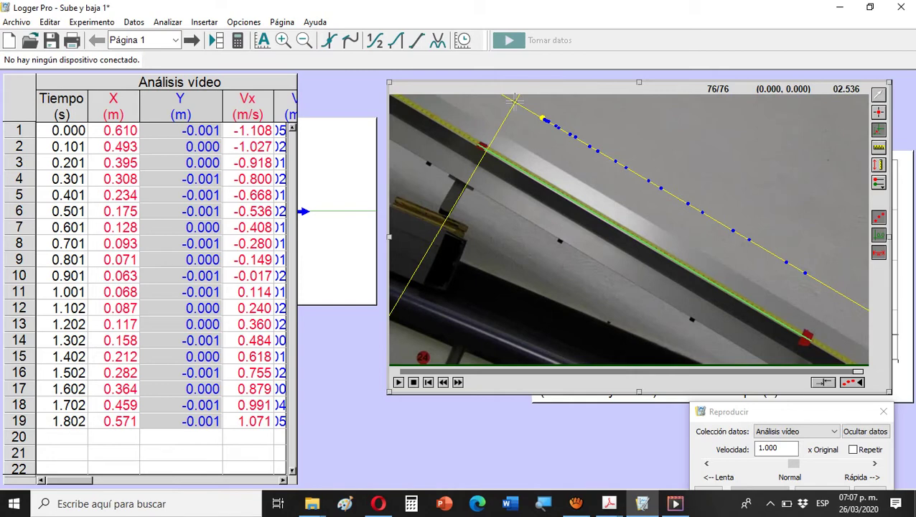
drag(515, 101, 517, 102)
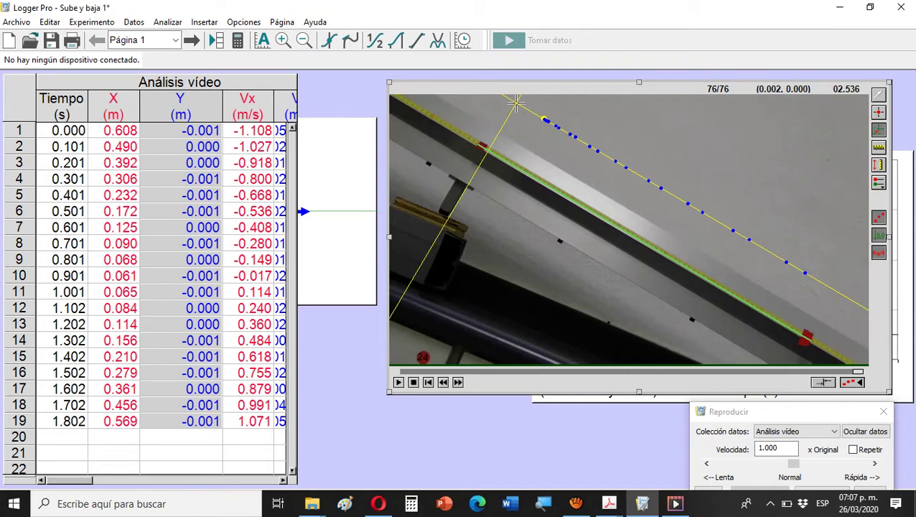
drag(516, 103, 517, 104)
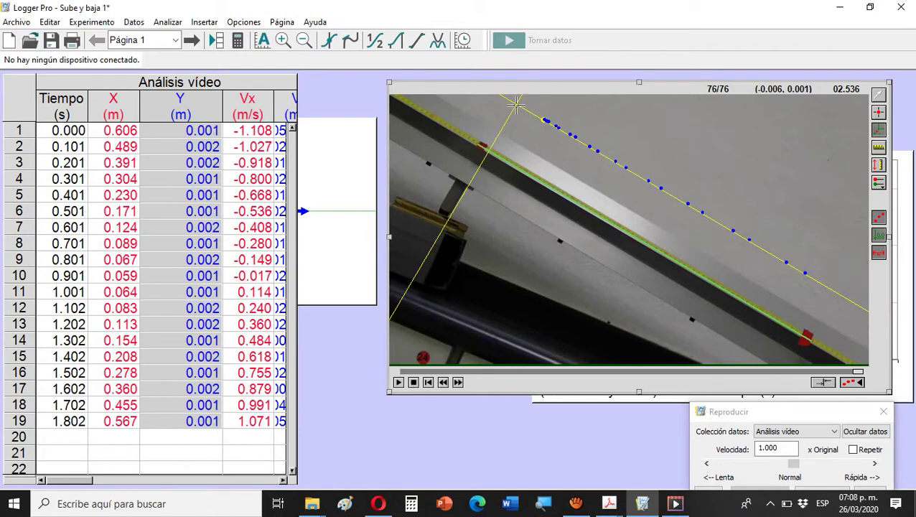
drag(516, 104, 516, 105)
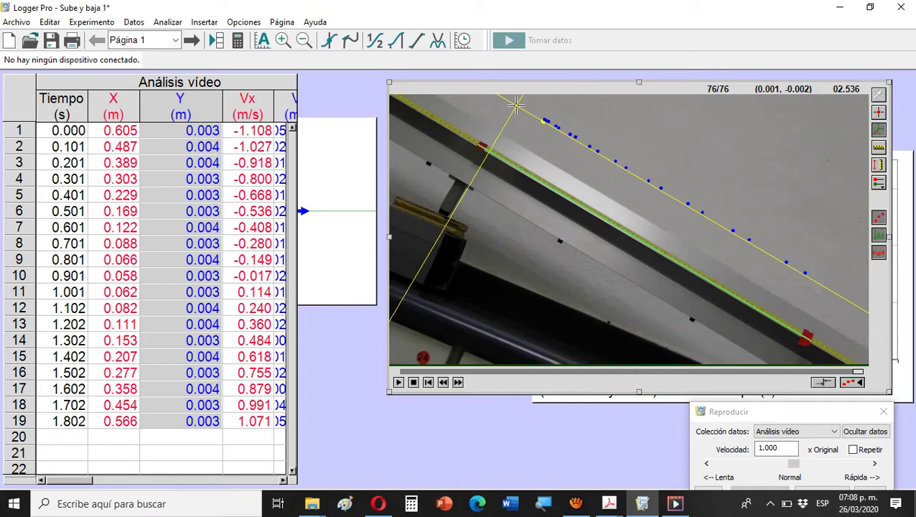
drag(523, 104, 514, 102)
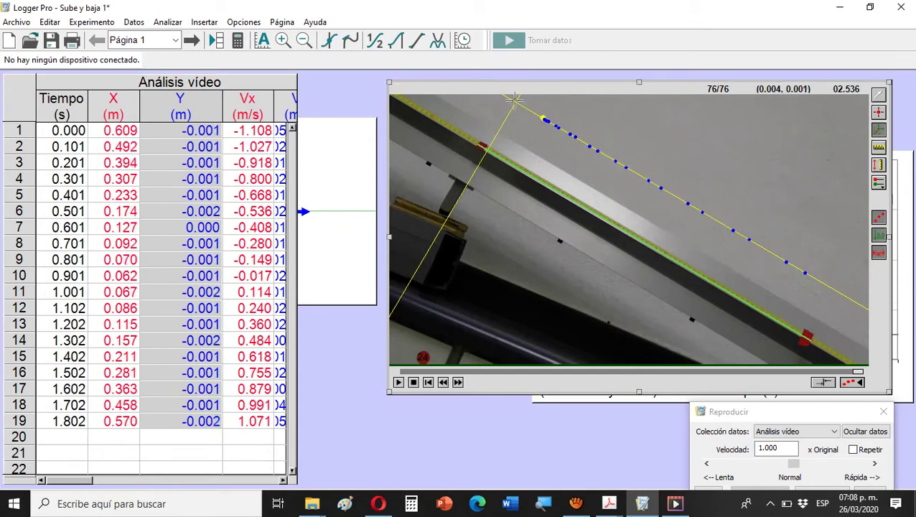
drag(516, 101, 516, 103)
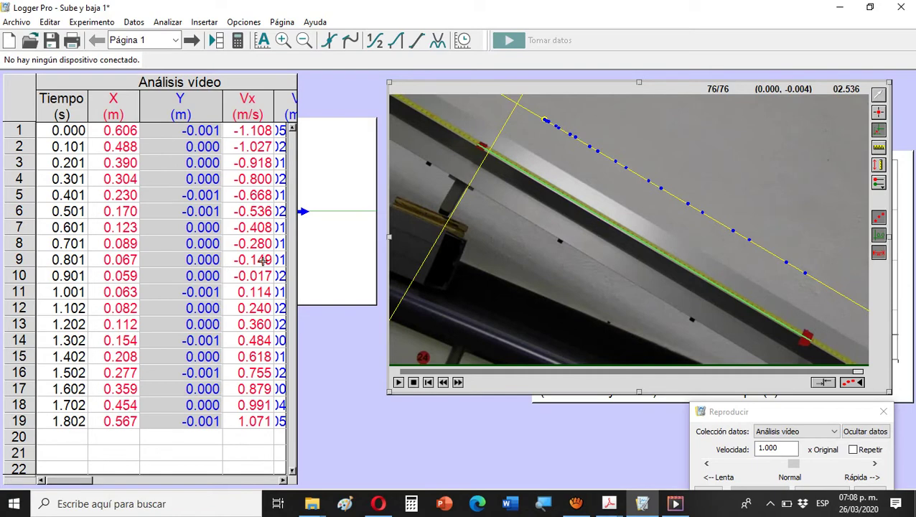
- Widen the data table to show the full Vy column and clear the Y column selection
click(295, 277)
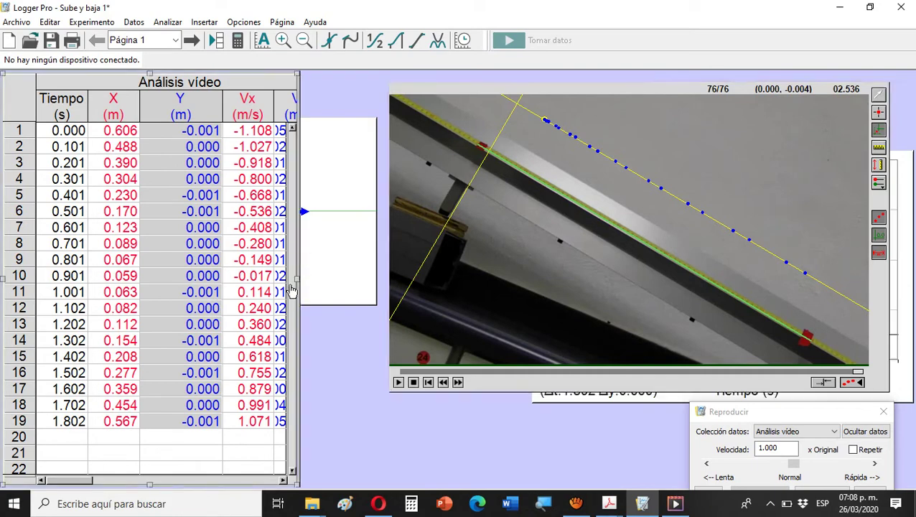
drag(295, 279, 372, 278)
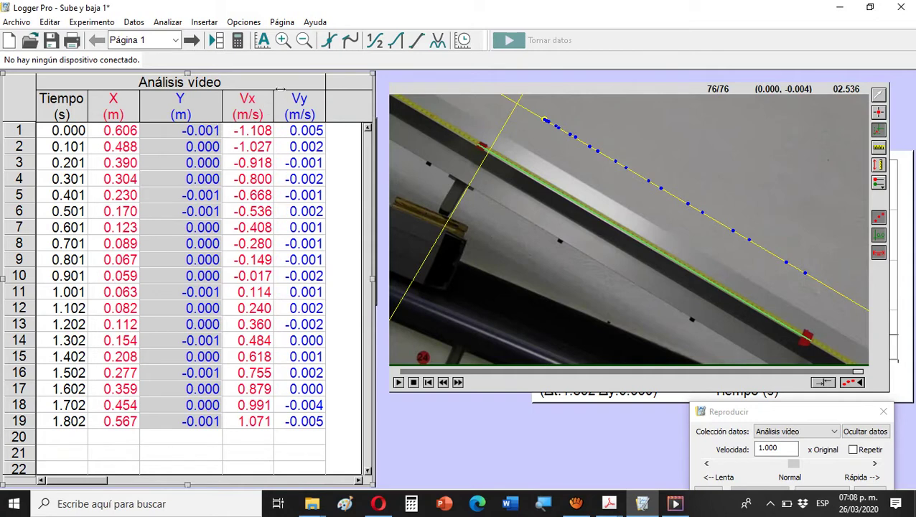
click(265, 130)
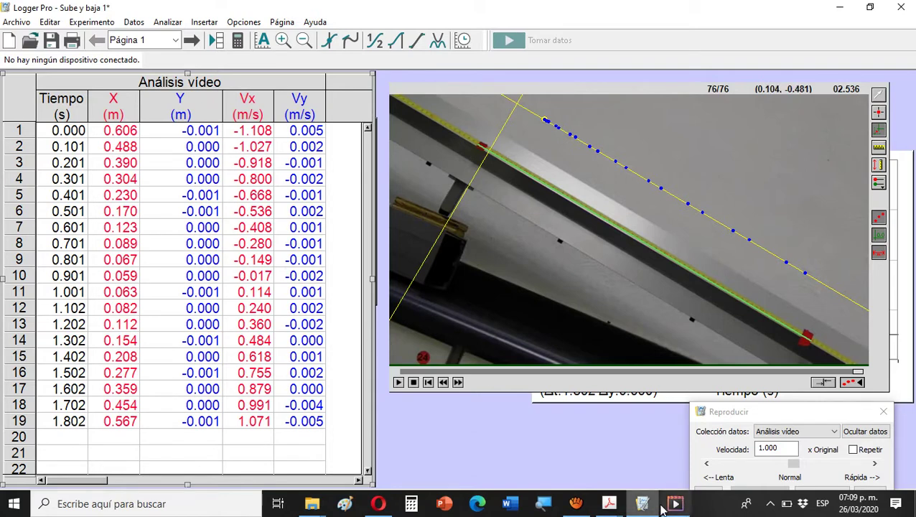
- Switch to Actividad 3.pdf in Adobe Acrobat Pro and go from the position vectors figure to the motion parameter definitions on page 2
mouse_move(681, 509)
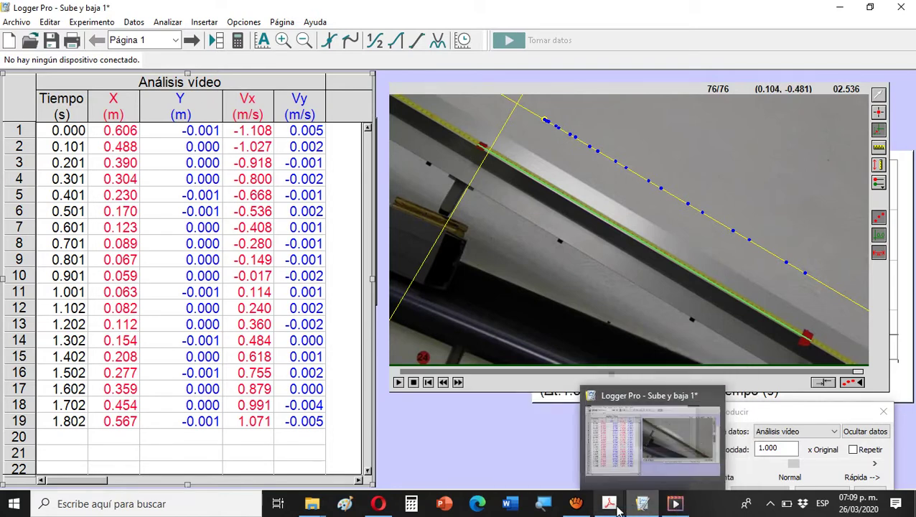
mouse_move(609, 505)
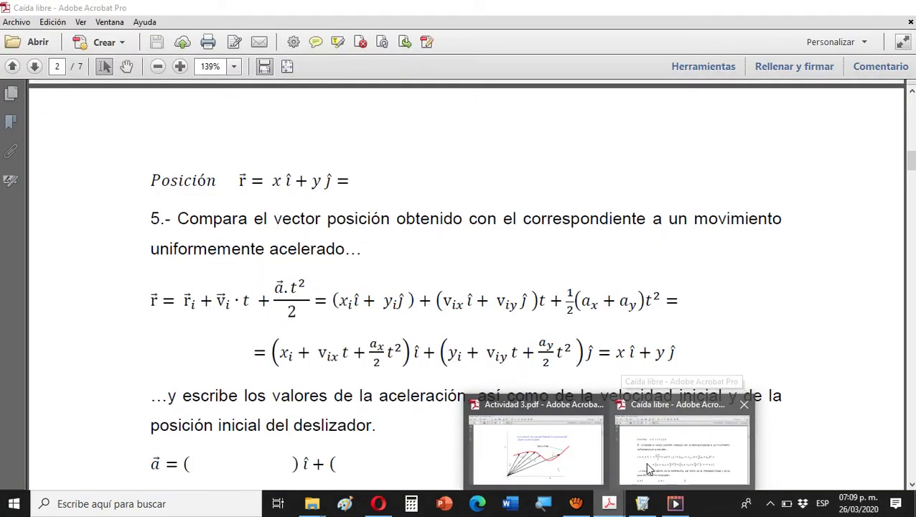
mouse_move(583, 467)
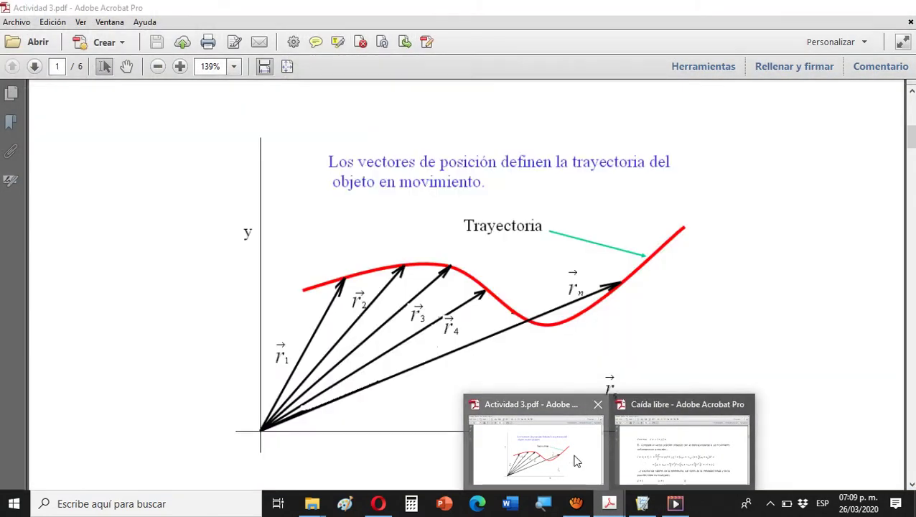
click(563, 456)
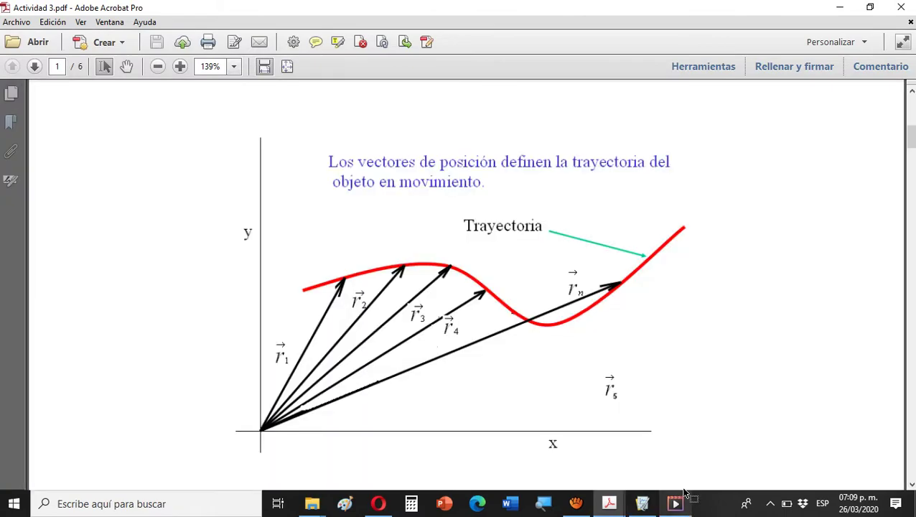
scroll(516, 282, down, 5)
scroll(517, 283, down, 10)
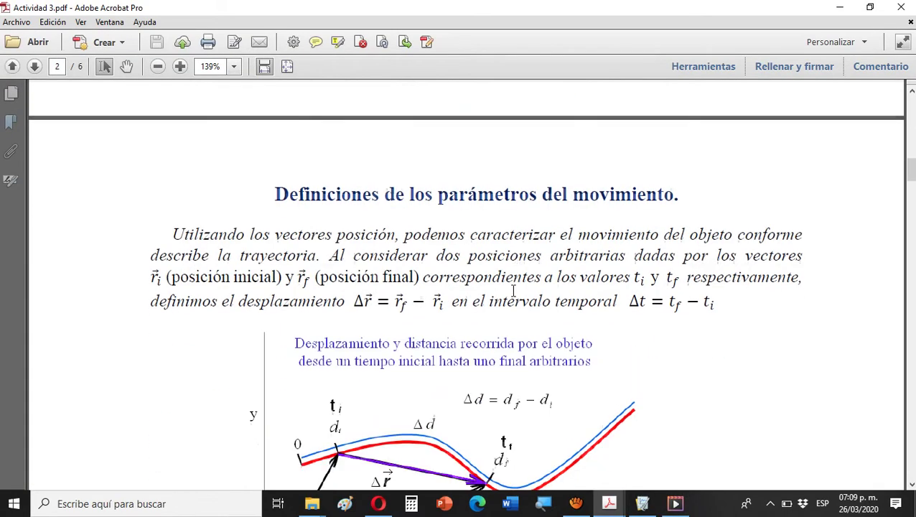
scroll(326, 122, up, 10)
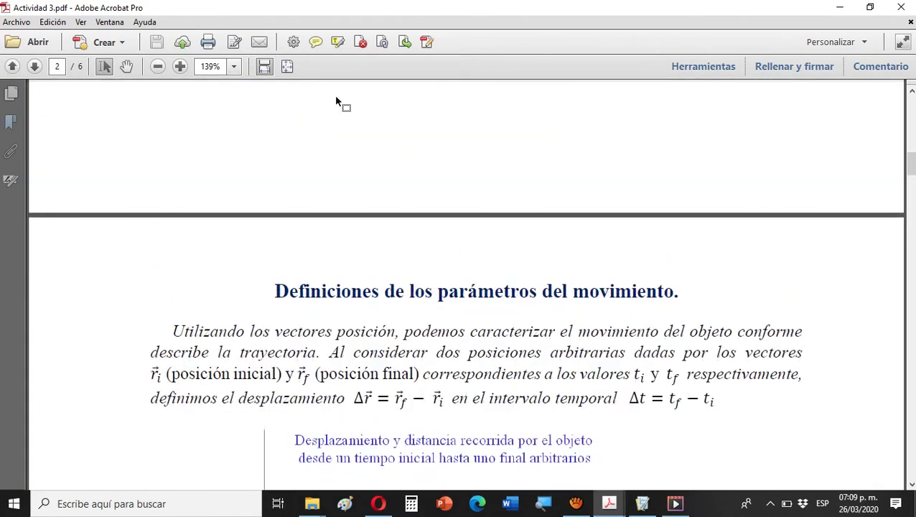
scroll(344, 107, down, 6)
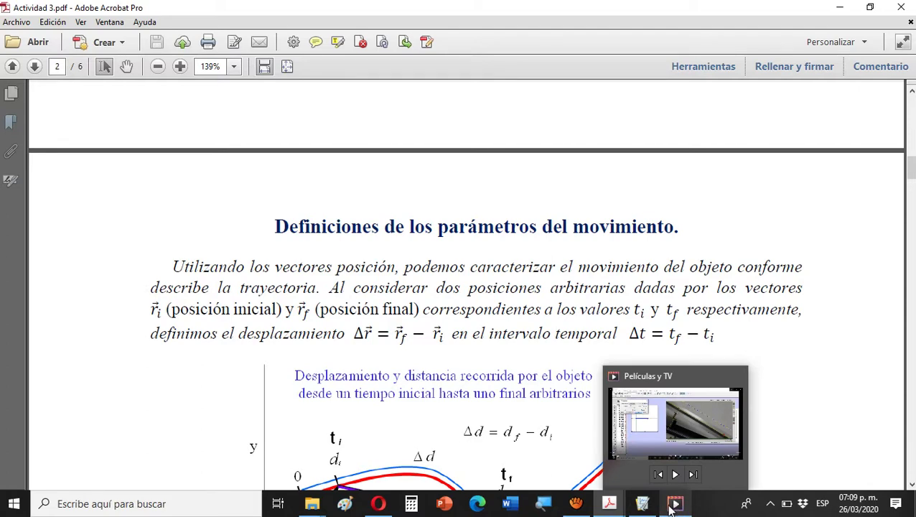
- Check the Logger Pro table and the earlier video recording, and return to Actividad 3.pdf to read the displacement definition and figure
click(643, 504)
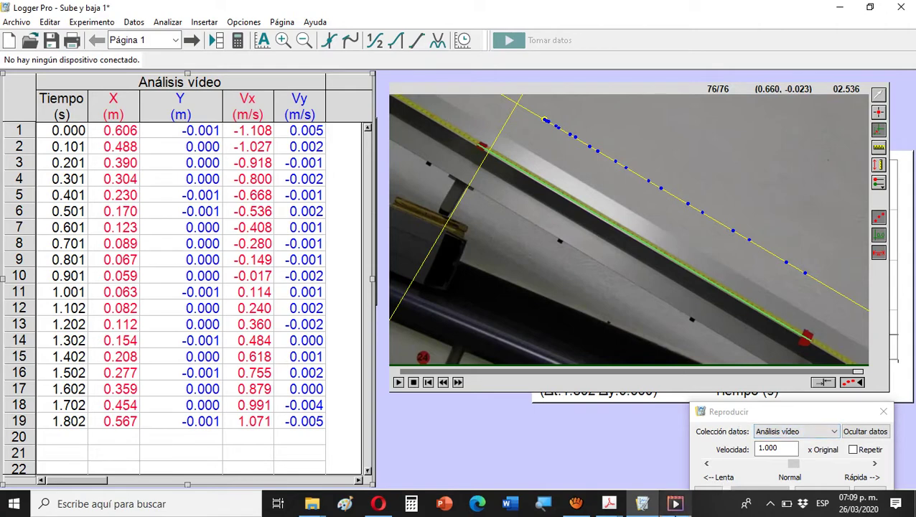
mouse_move(644, 507)
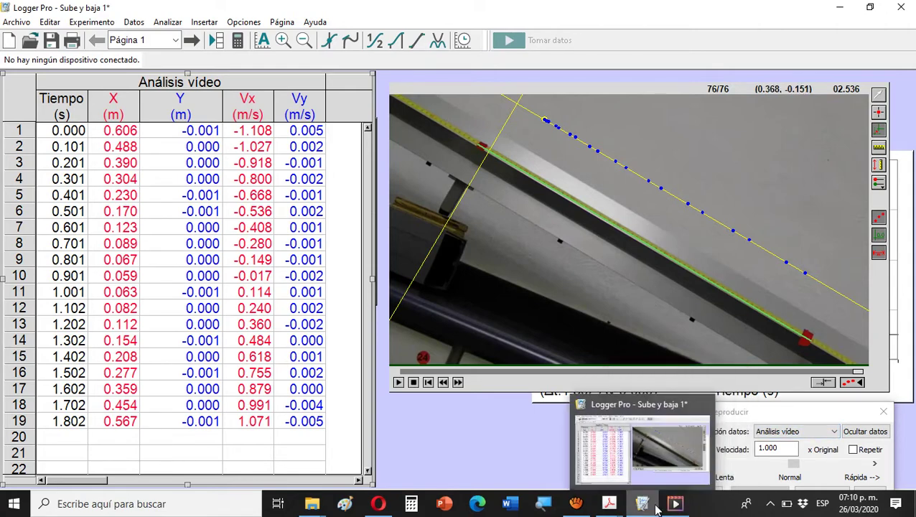
click(675, 504)
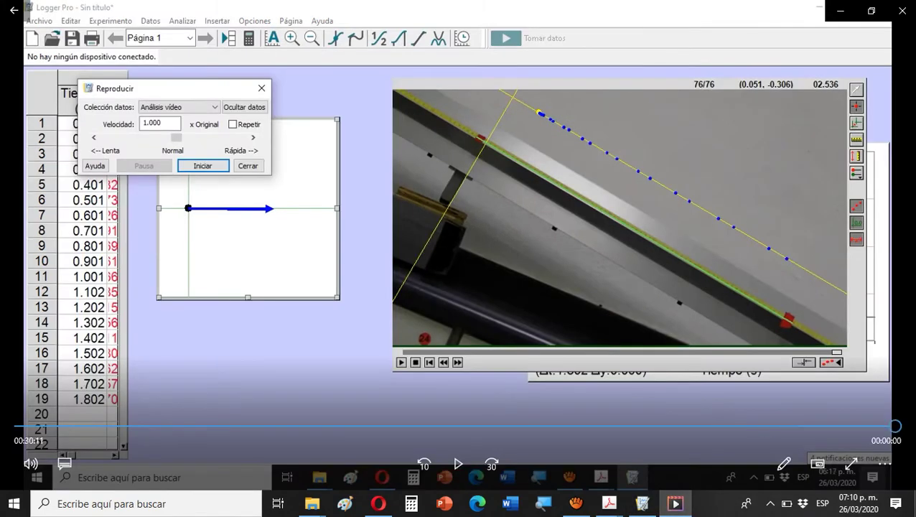
mouse_move(609, 504)
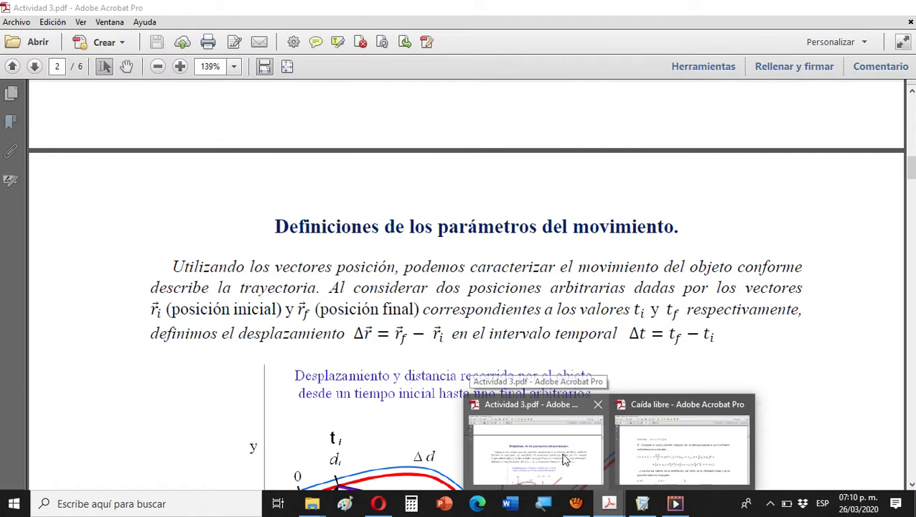
click(564, 460)
scroll(485, 183, down, 2)
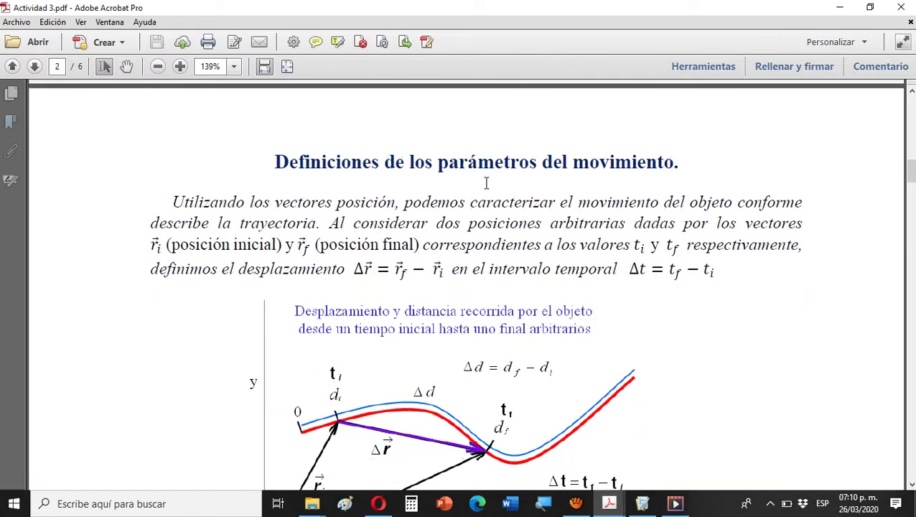
scroll(486, 183, down, 1)
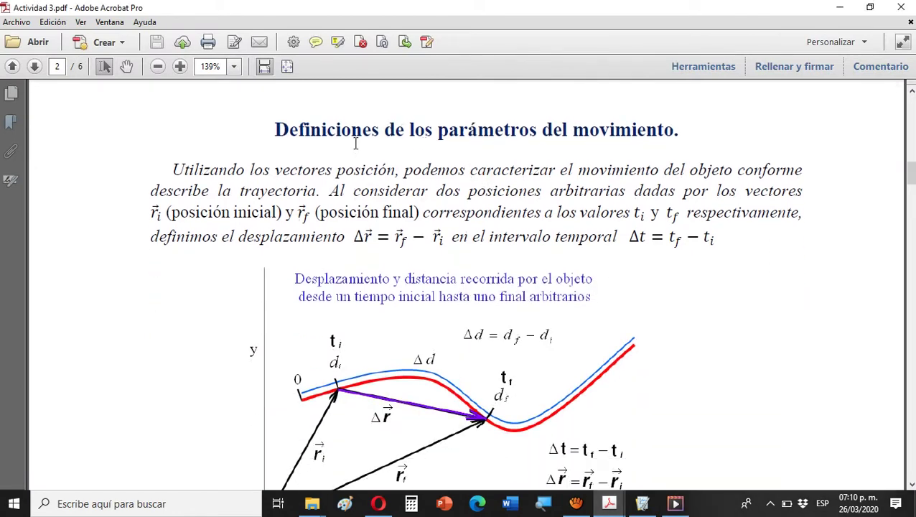
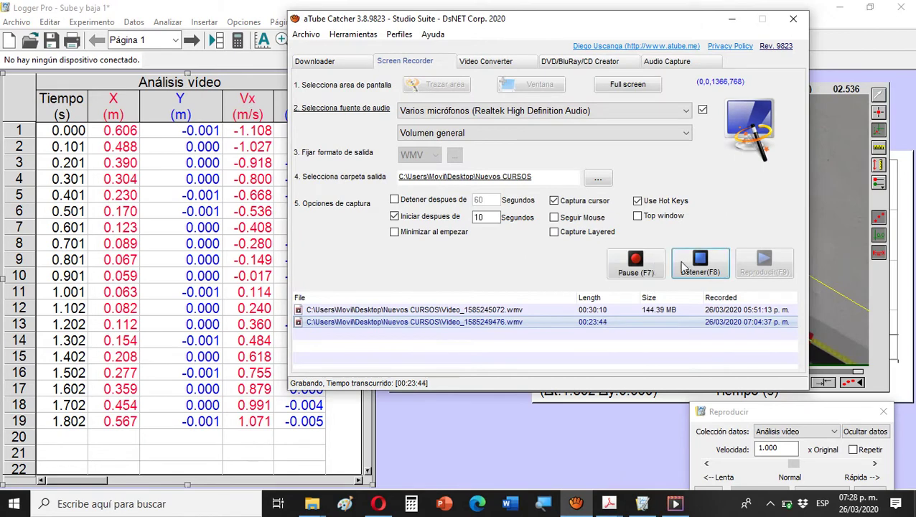
click(635, 267)
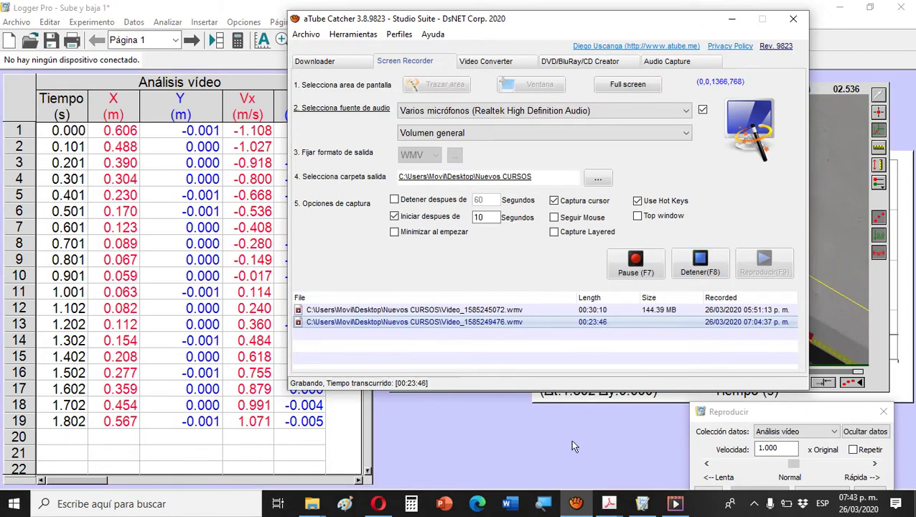
- Switch back to Logger Pro and redefine the Velocidad X column's expression as derivada("X" , "Tiempo")
key(alt+Tab)
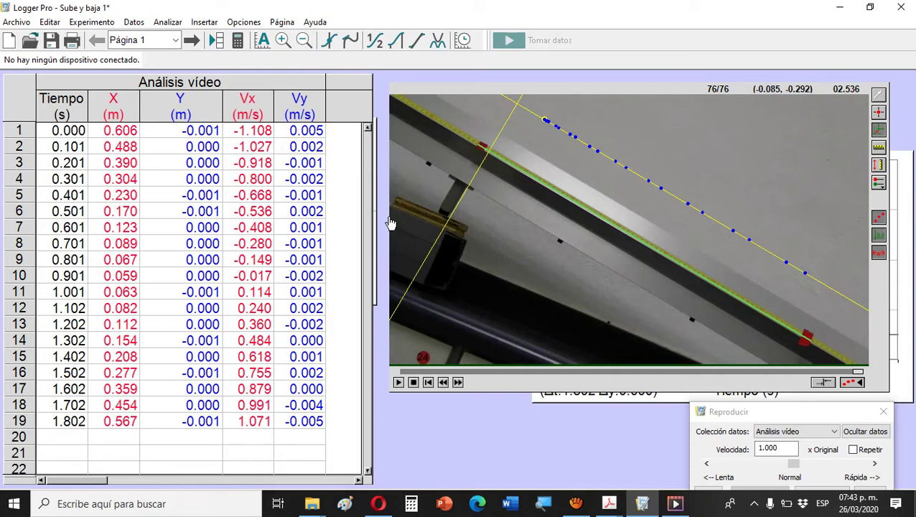
double_click(248, 104)
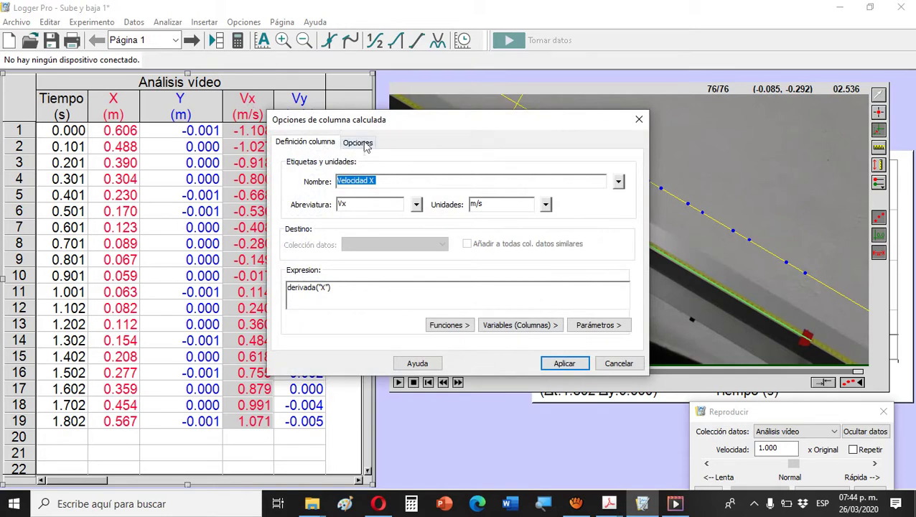
click(387, 180)
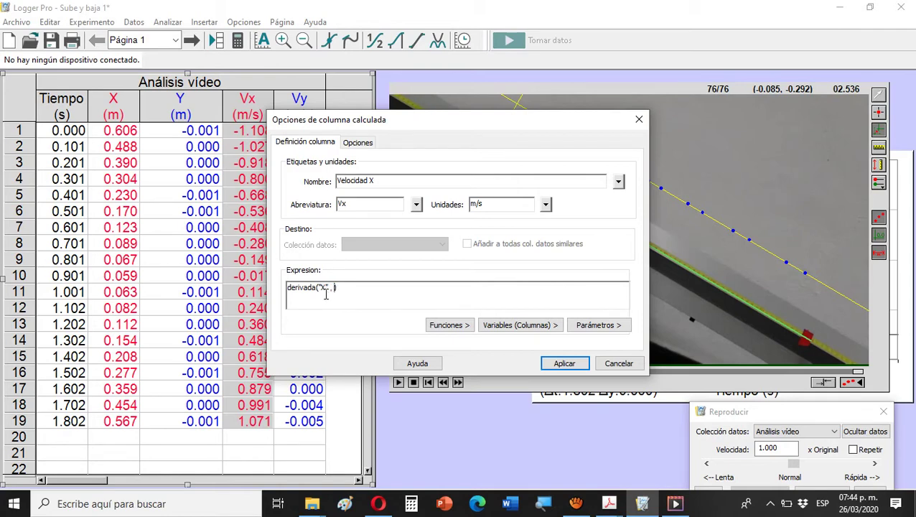
click(506, 329)
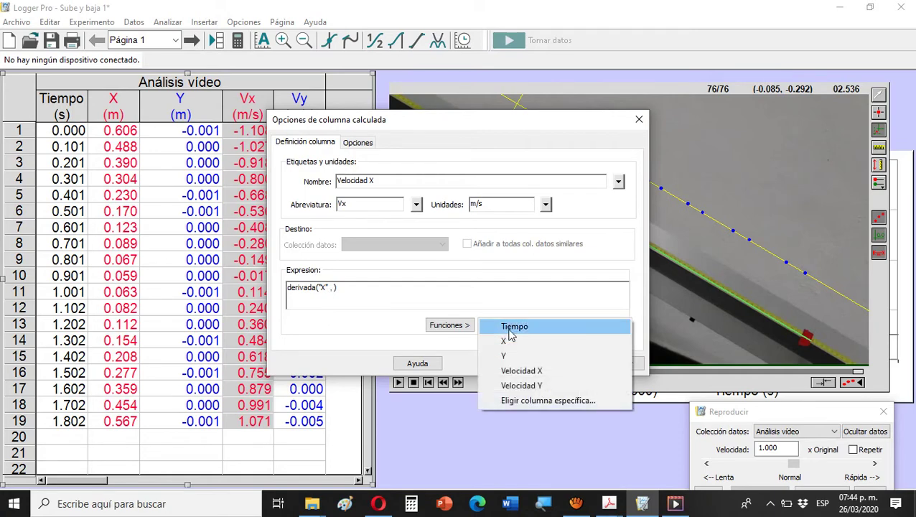
click(508, 326)
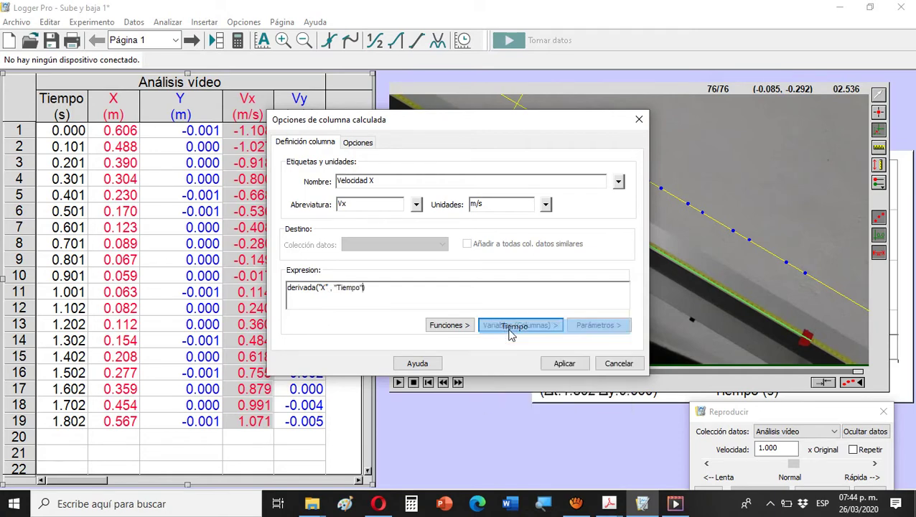
click(565, 364)
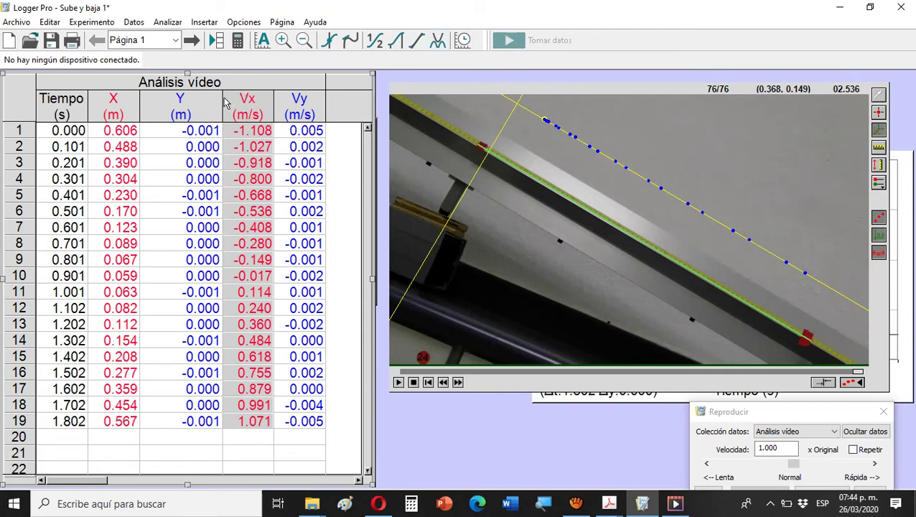
- Redefine the Velocidad Y column's expression as derivada("Y","Tiempo")
click(300, 105)
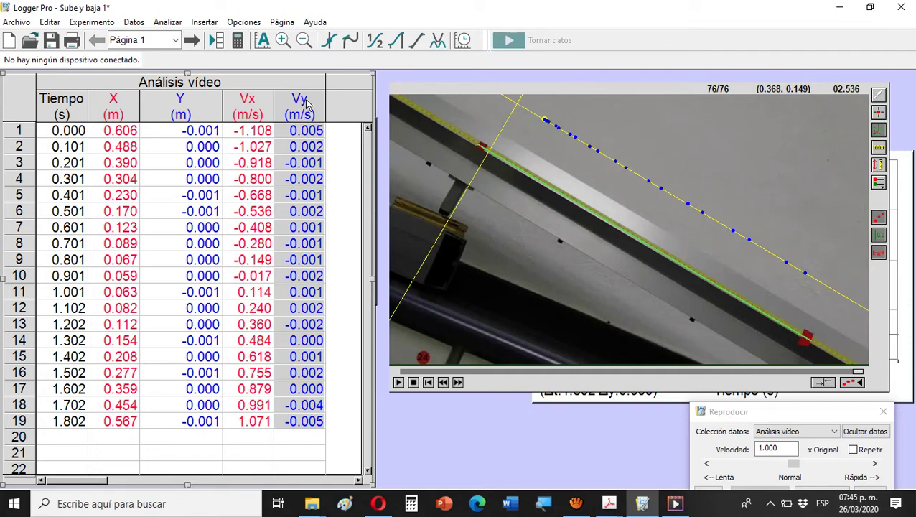
double_click(302, 104)
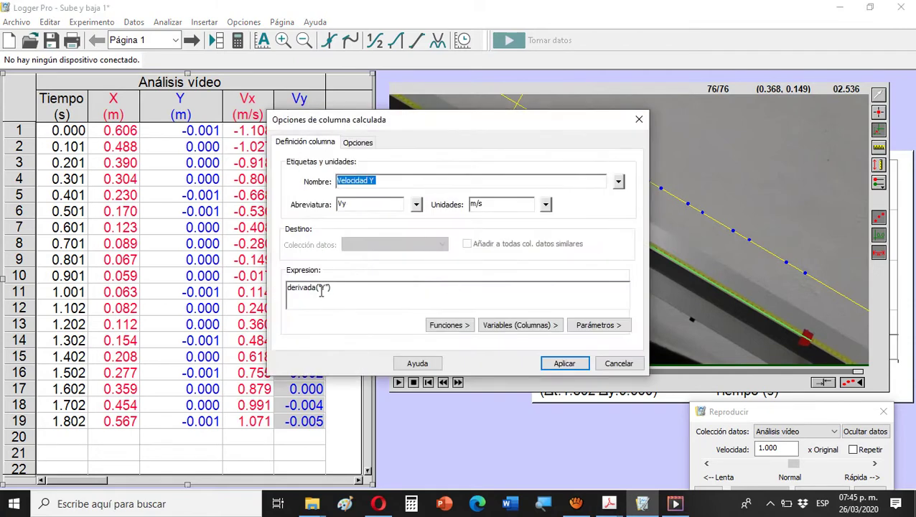
click(330, 289)
text(,)
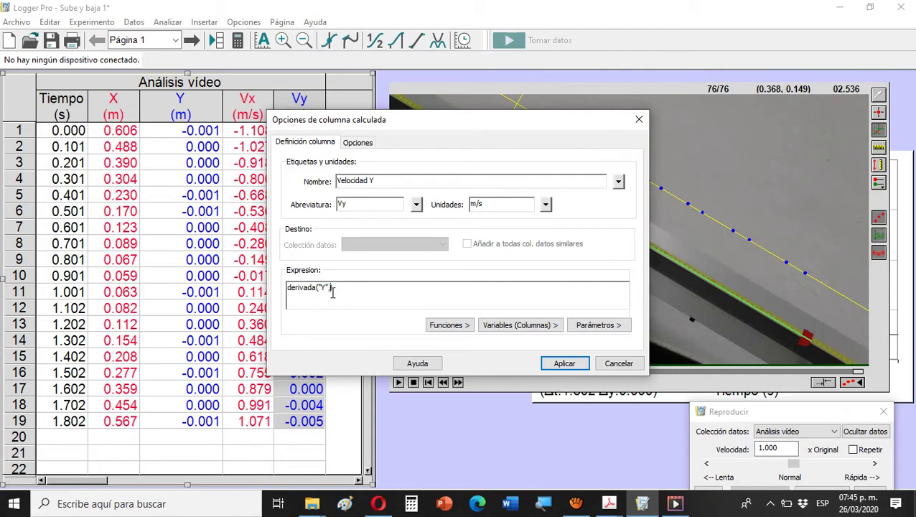
click(516, 325)
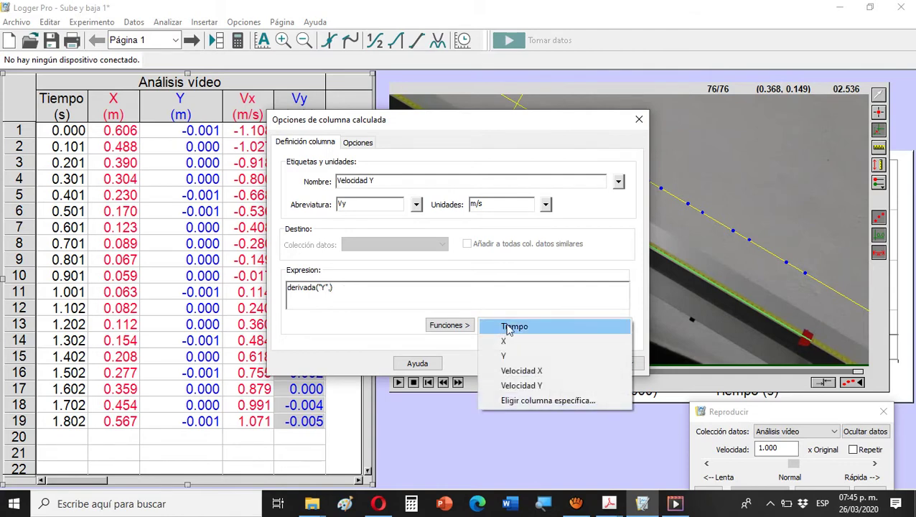
click(515, 327)
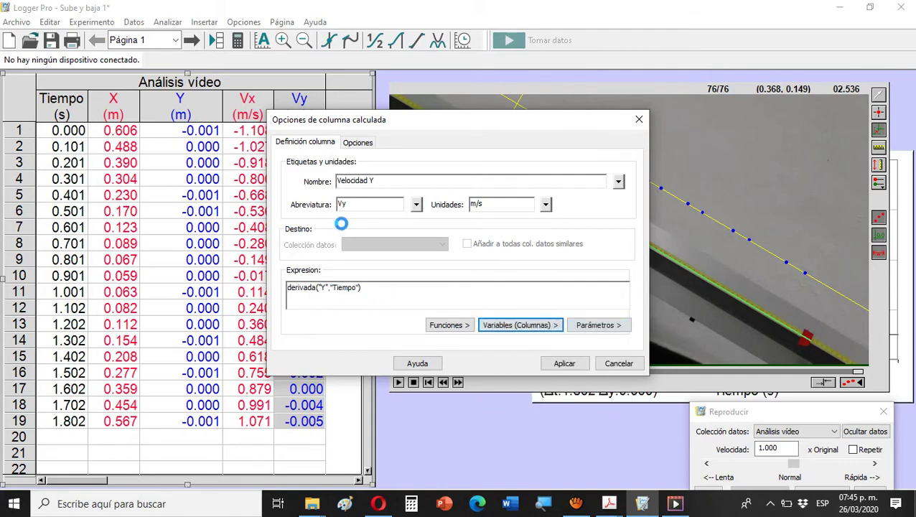
click(554, 367)
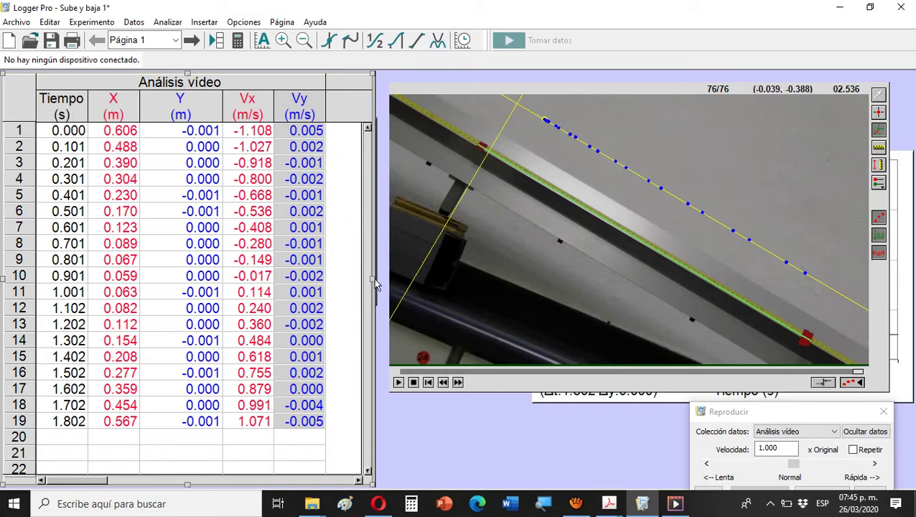
- Widen the data table and start a new calculated column named Rapidez, with abbreviation V and units m/s
drag(374, 281, 761, 279)
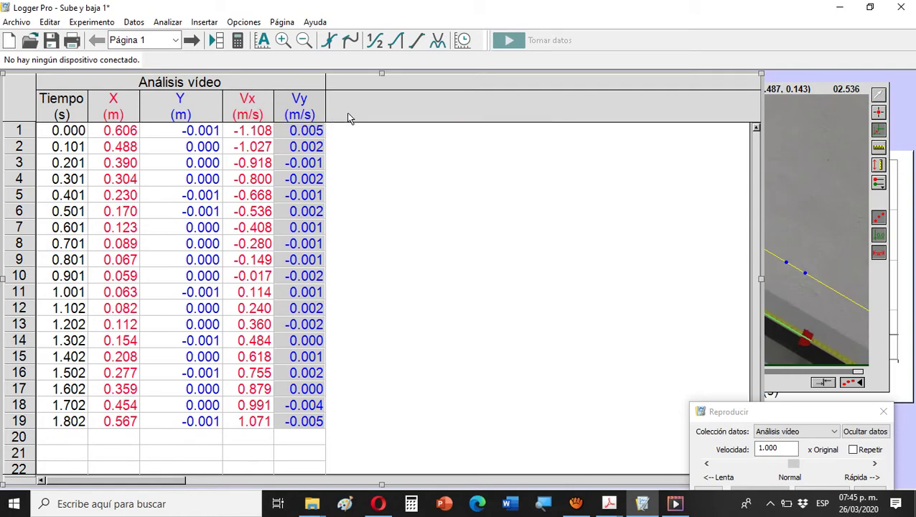
click(133, 23)
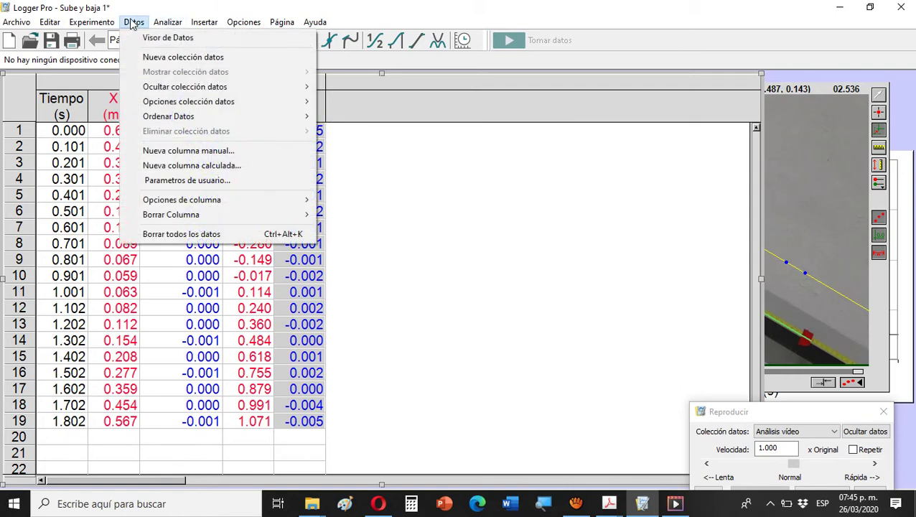
click(232, 169)
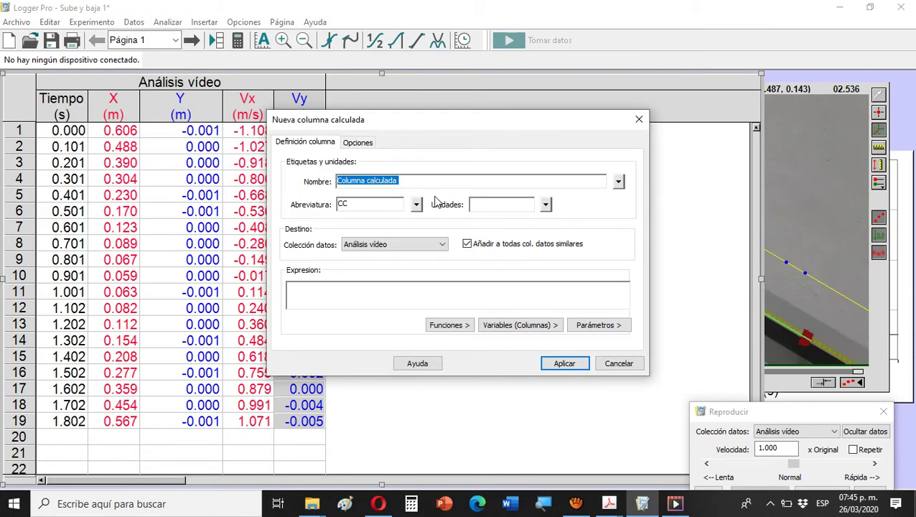
text(Rapidez)
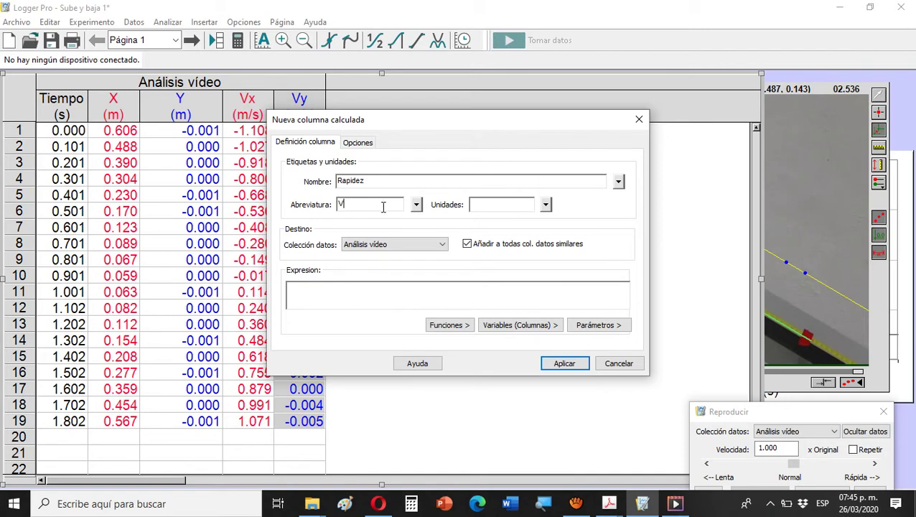
click(498, 204)
text(m/s)
- Define Rapidez as raíz("Velocidad X" *"Velocidad X" + "Velocidad Y"*"Velocidad Y") and add the column to the table
click(451, 328)
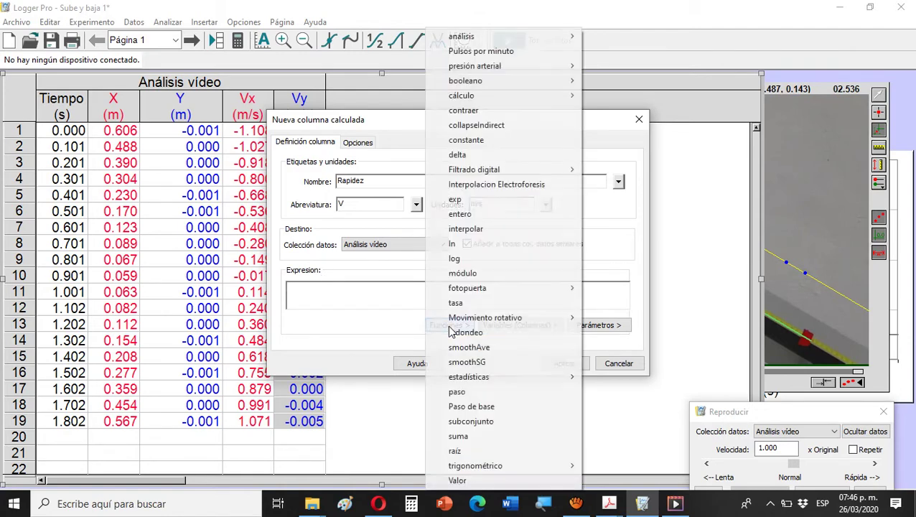
click(471, 451)
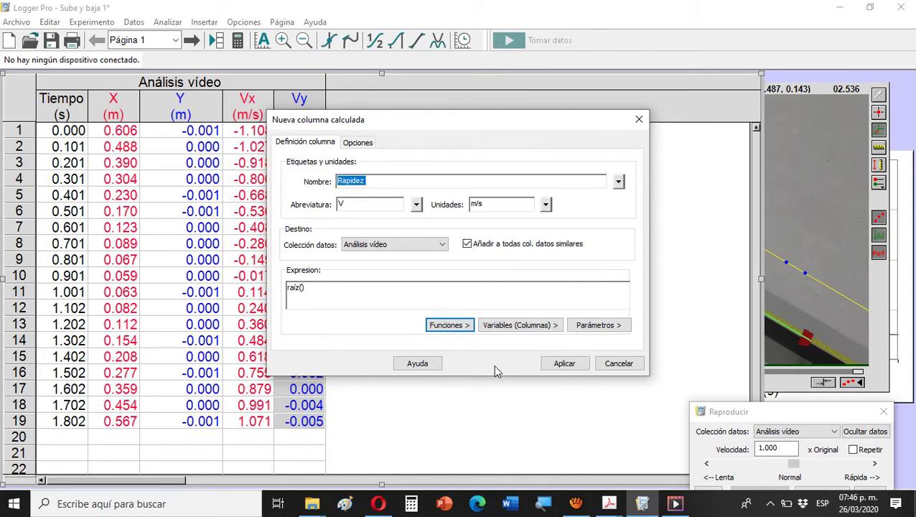
click(507, 329)
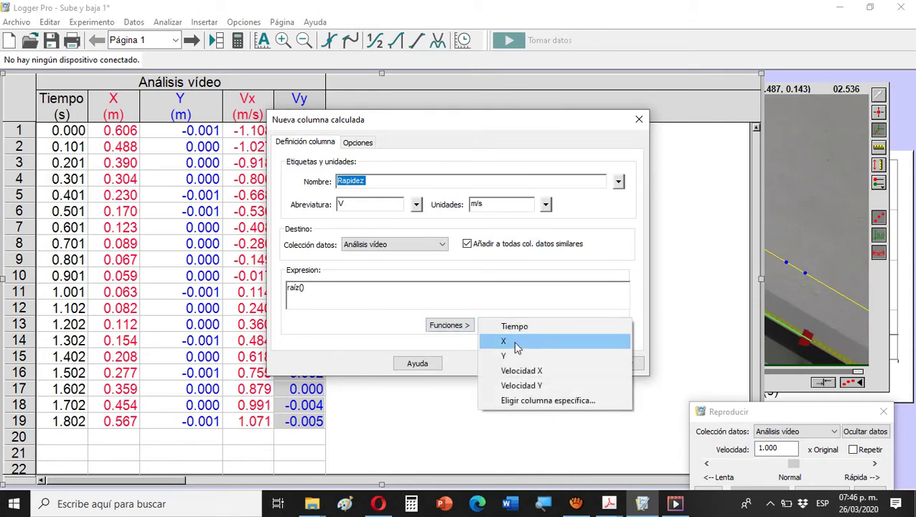
click(530, 370)
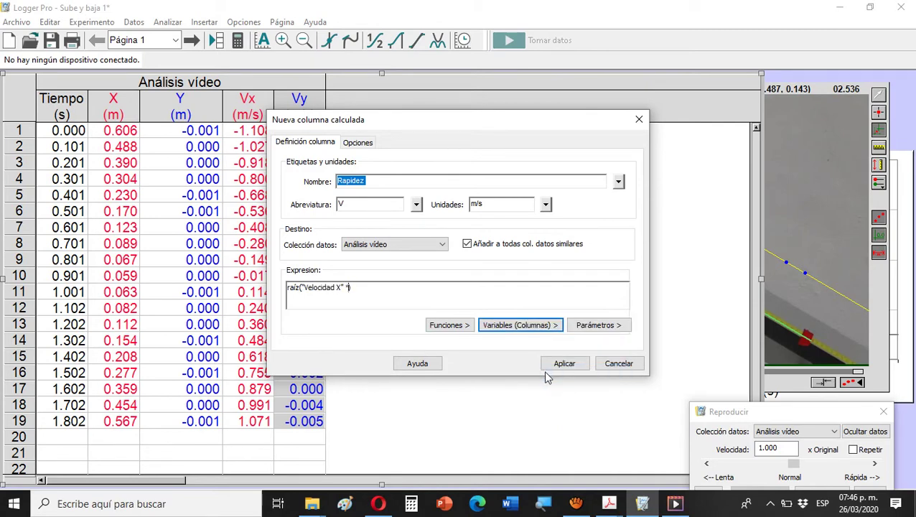
click(552, 326)
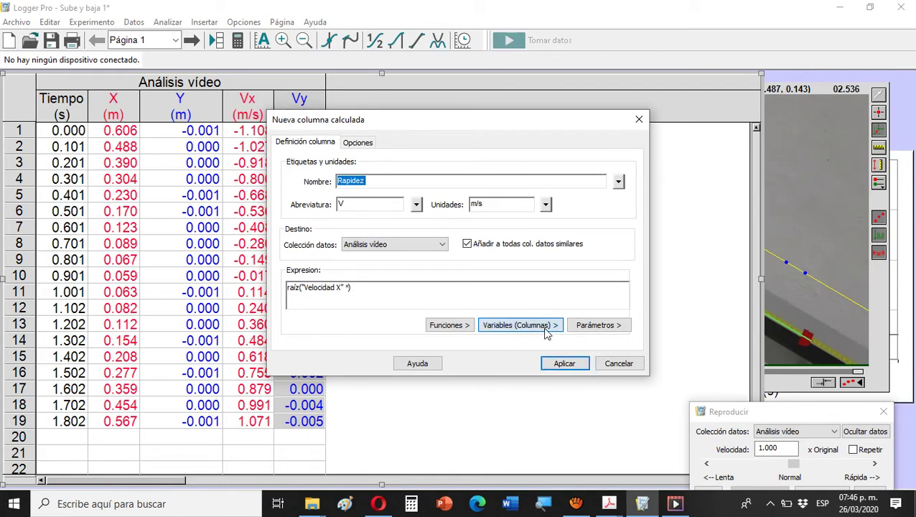
click(542, 372)
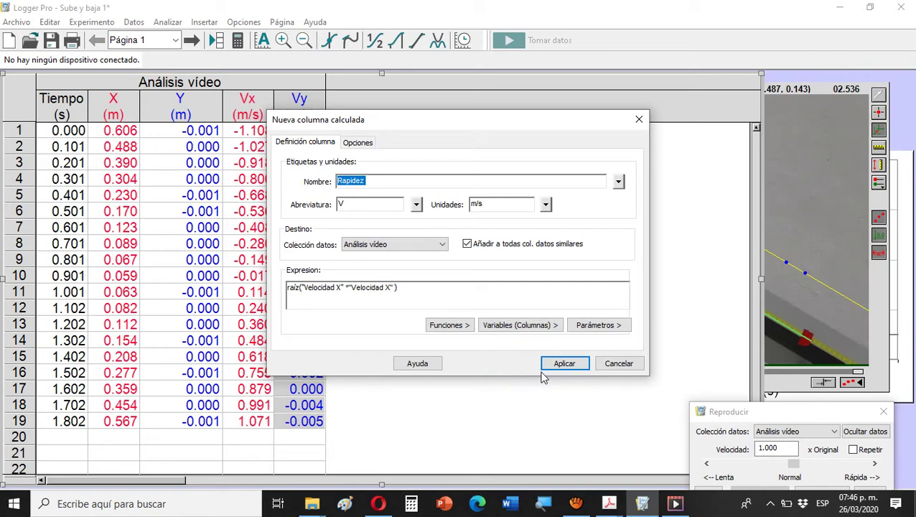
text(+)
click(495, 325)
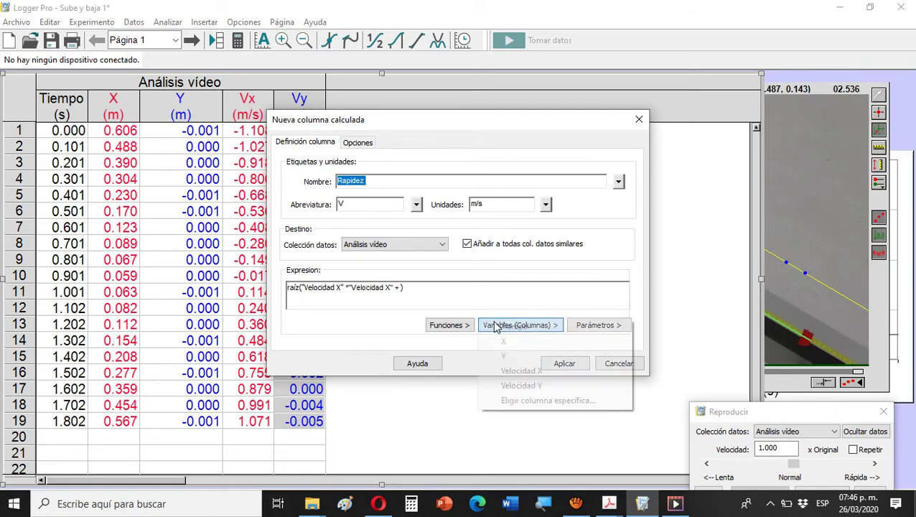
click(529, 386)
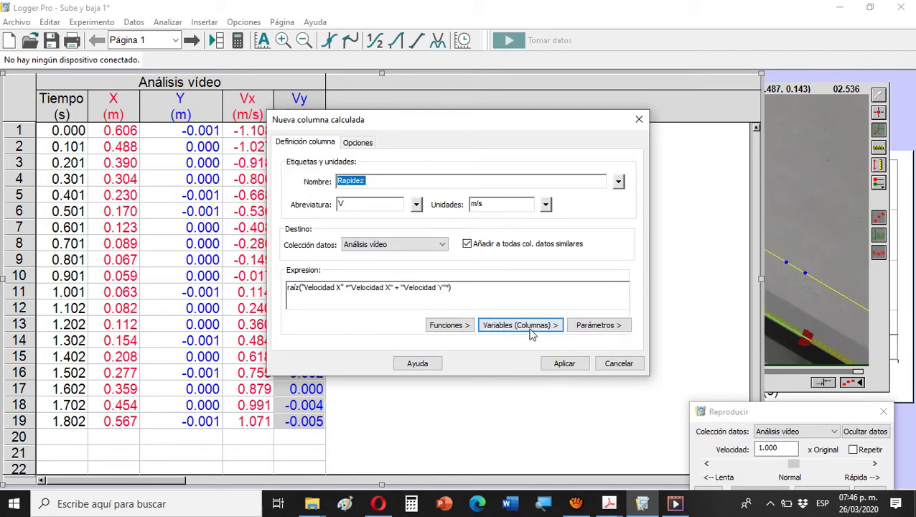
click(530, 328)
click(528, 384)
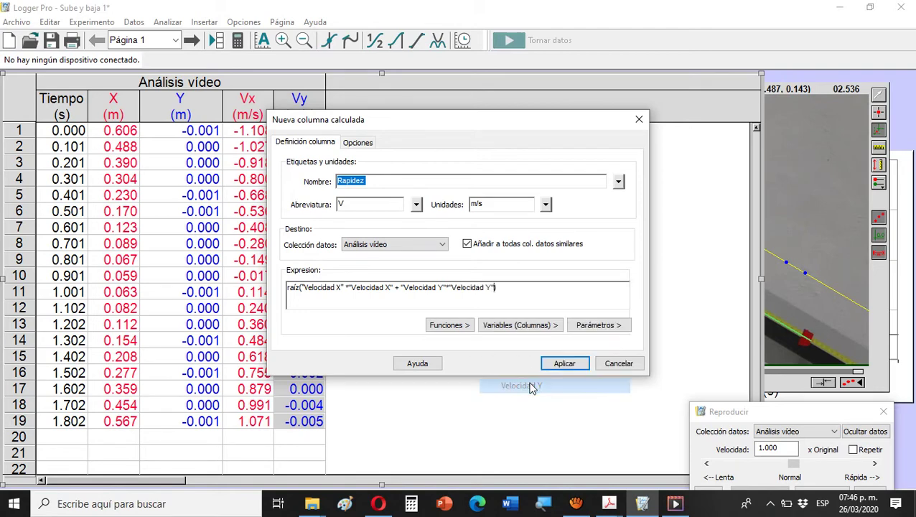
click(565, 363)
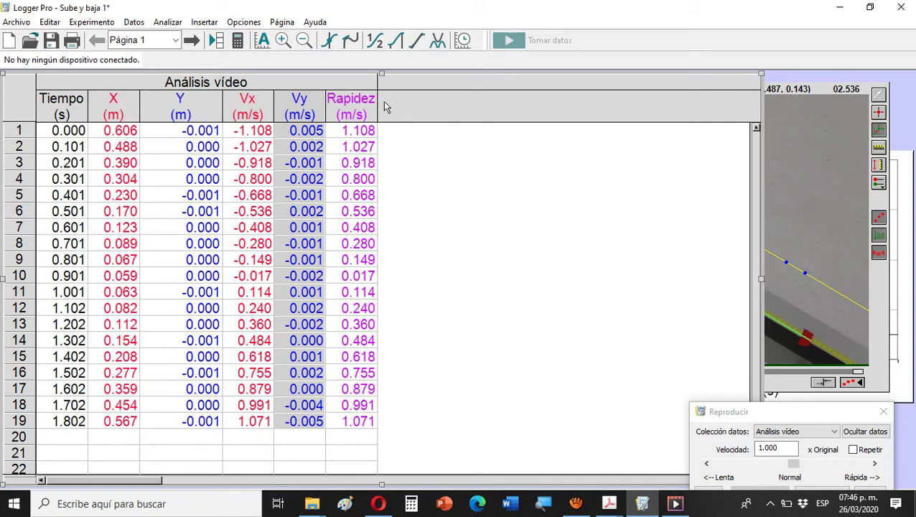
- Start another new calculated column and name it Distancia recorrida
click(134, 21)
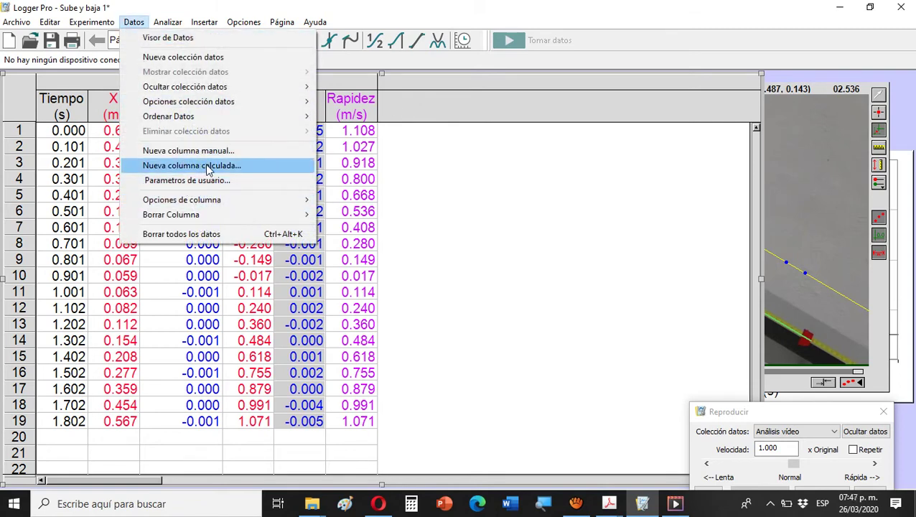
click(206, 166)
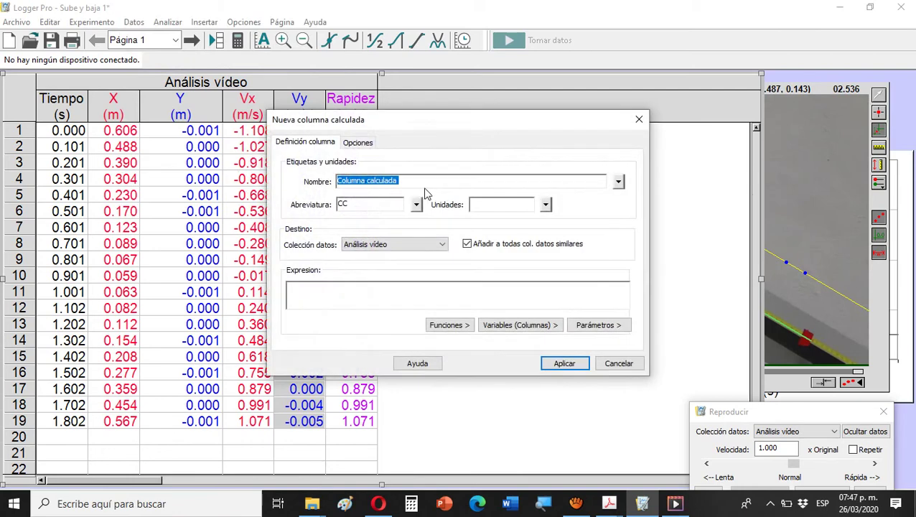
click(427, 185)
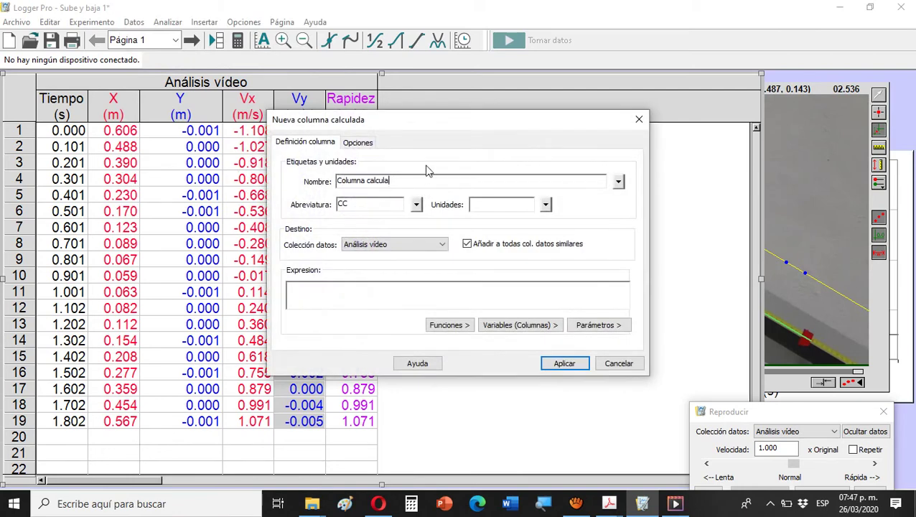
key(BackSpace)
key(BackSpace)
key(BackSpace)
key(BackSpace)
key(BackSpace)
key(BackSpace)
key(BackSpace)
key(BackSpace)
key(BackSpace)
key(BackSpace)
key(BackSpace)
key(BackSpace)
key(BackSpace)
key(BackSpace)
key(BackSpace)
text(Distancia recorrida)
- Give the Distancia recorrida column the abbreviation Δd and the units m
click(365, 203)
key(BackSpace)
key(BackSpace)
click(417, 206)
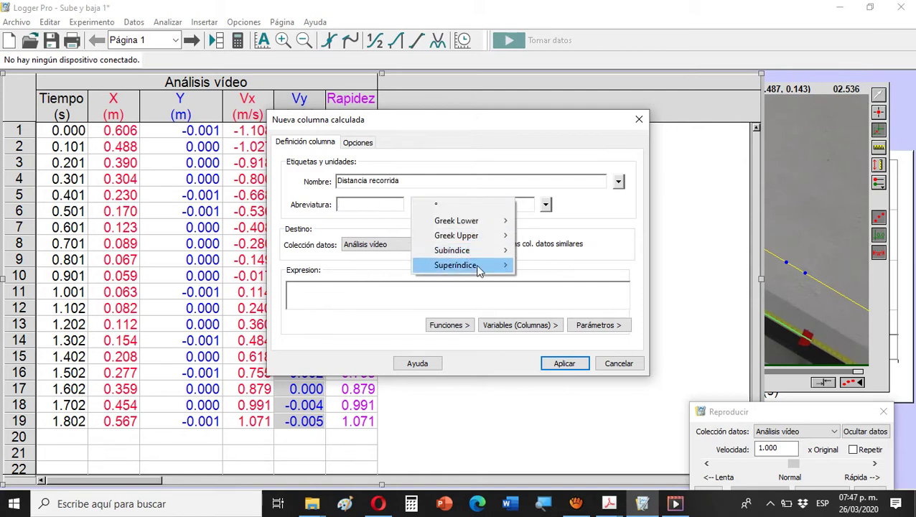
mouse_move(467, 228)
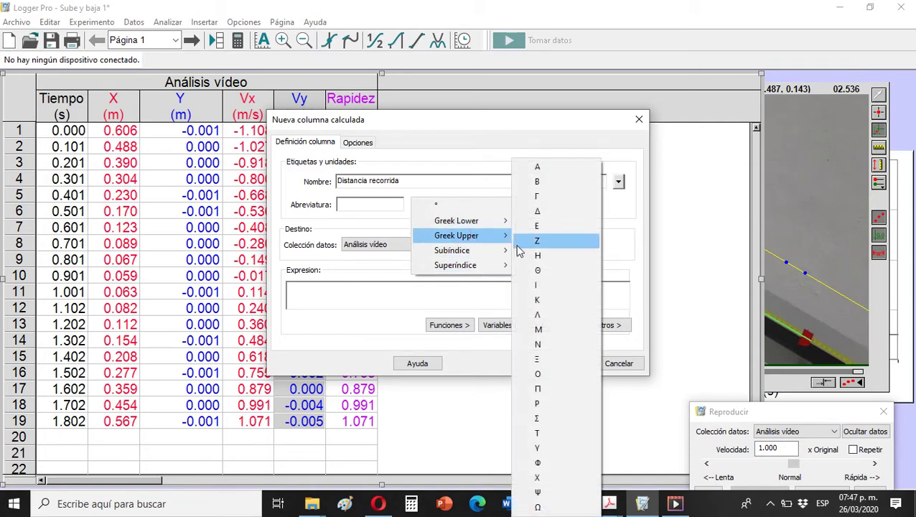
click(550, 214)
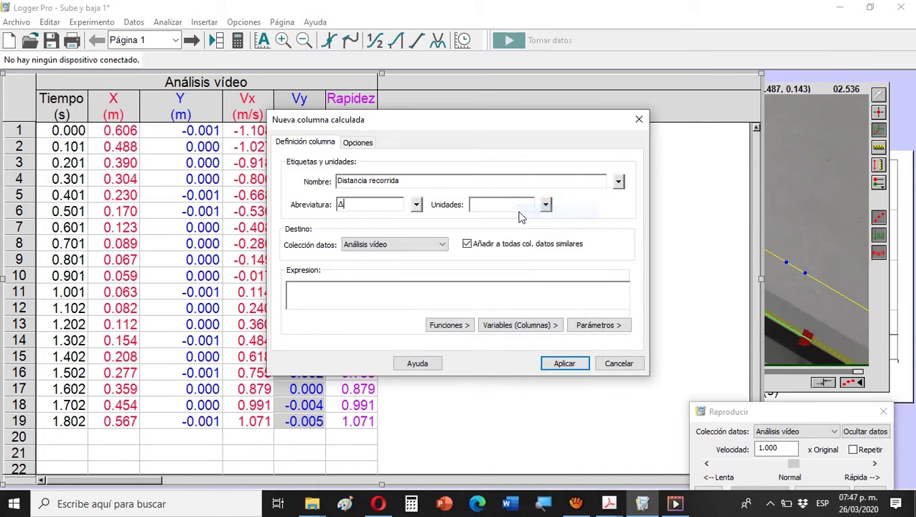
text(d)
click(524, 209)
text(m)
- Define Distancia recorrida as integral("Rapidez" , "Tiempo") and add the column to the table
click(316, 296)
click(467, 328)
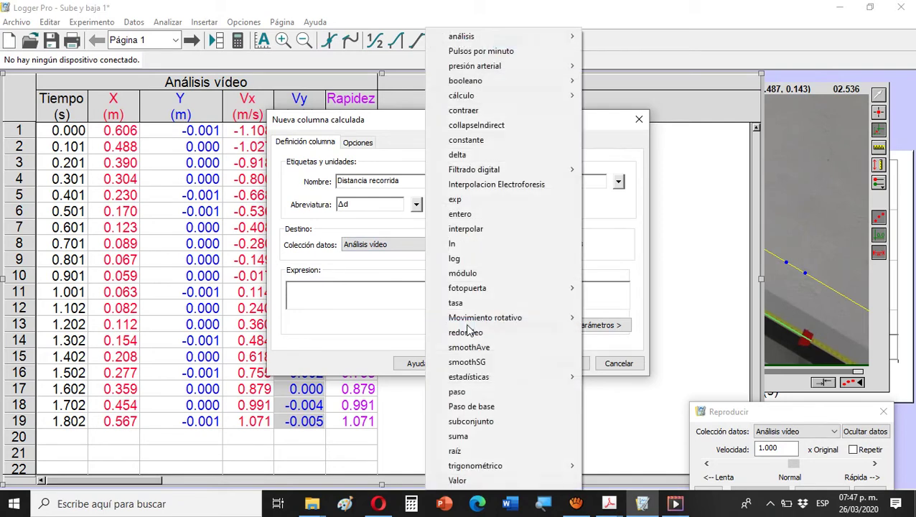
mouse_move(476, 97)
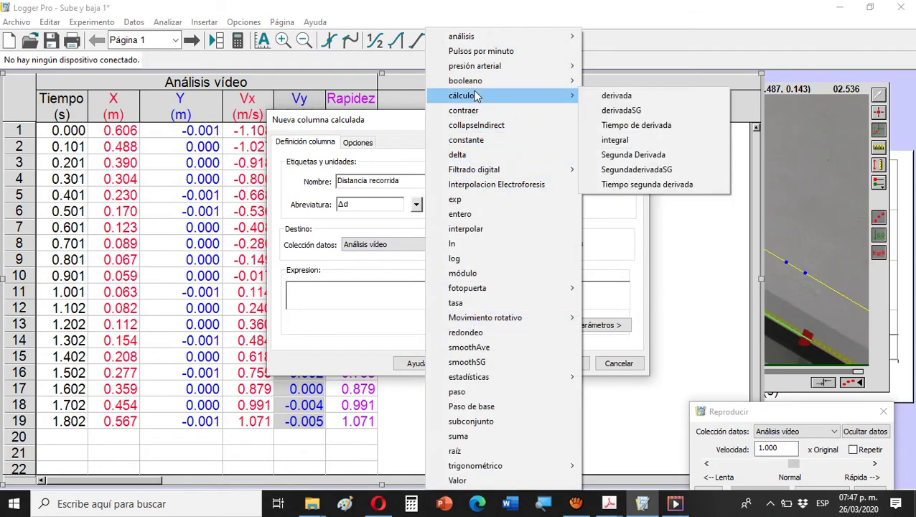
click(622, 141)
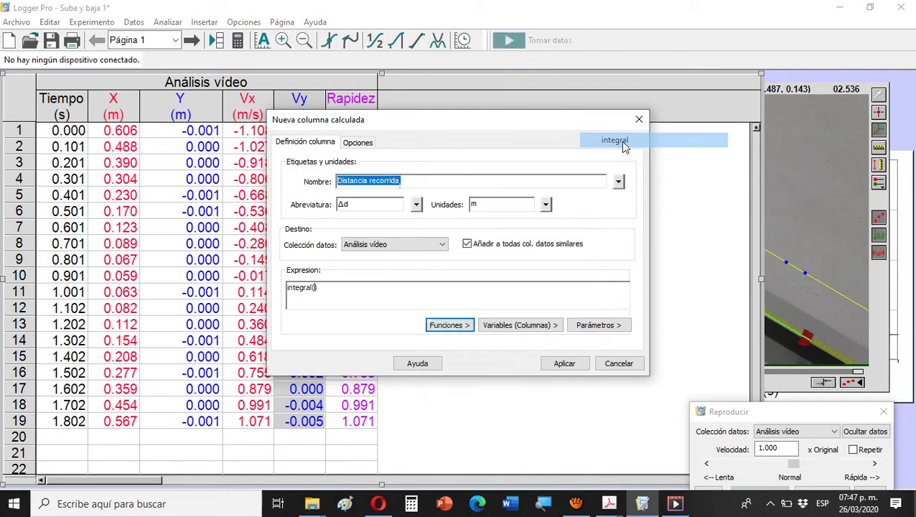
click(508, 327)
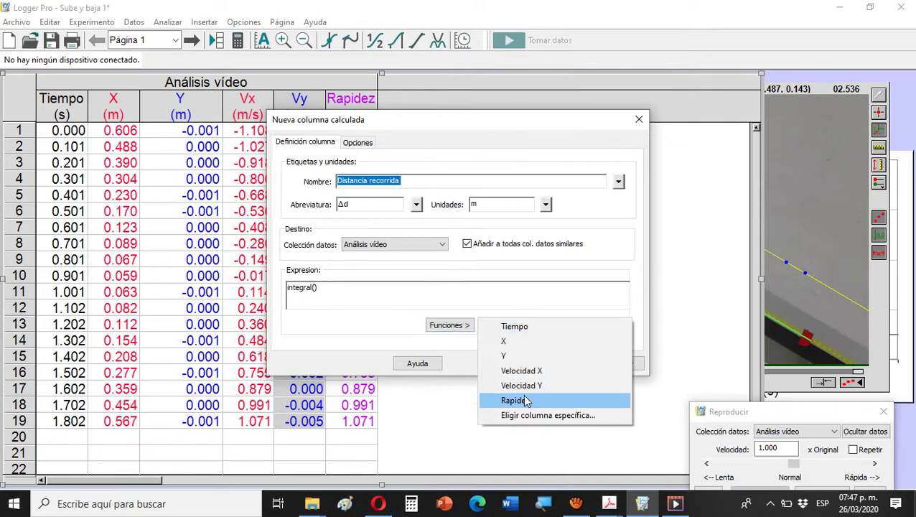
click(524, 401)
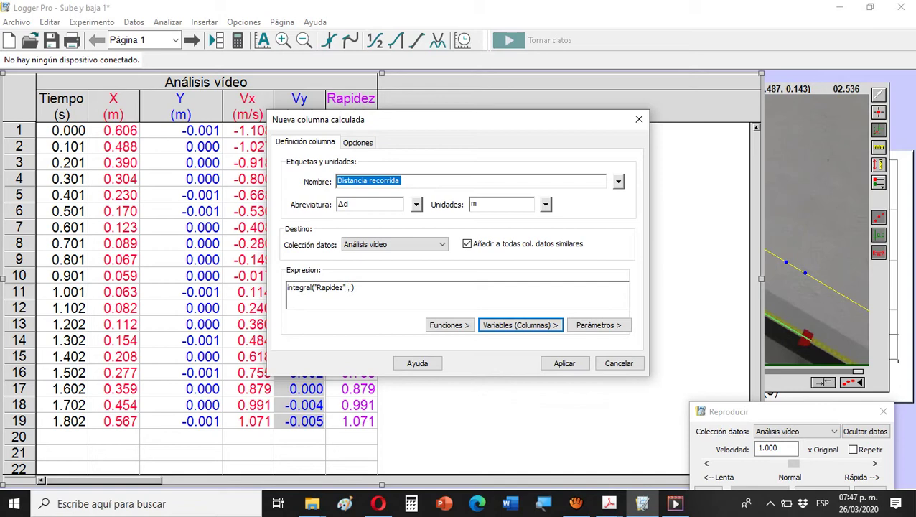
click(515, 327)
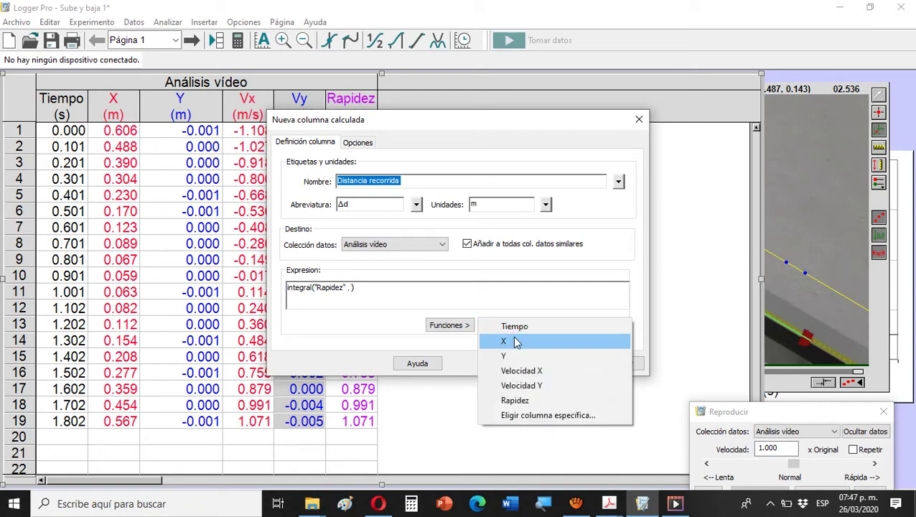
click(520, 326)
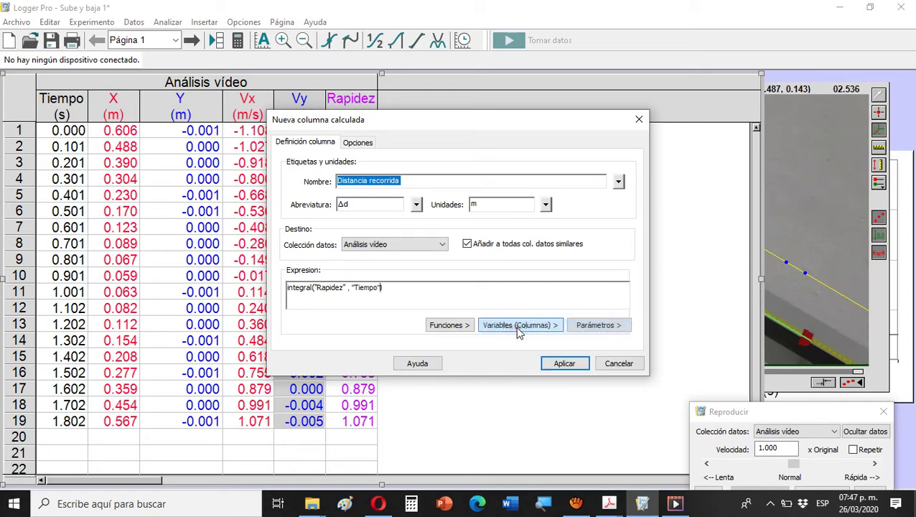
click(565, 364)
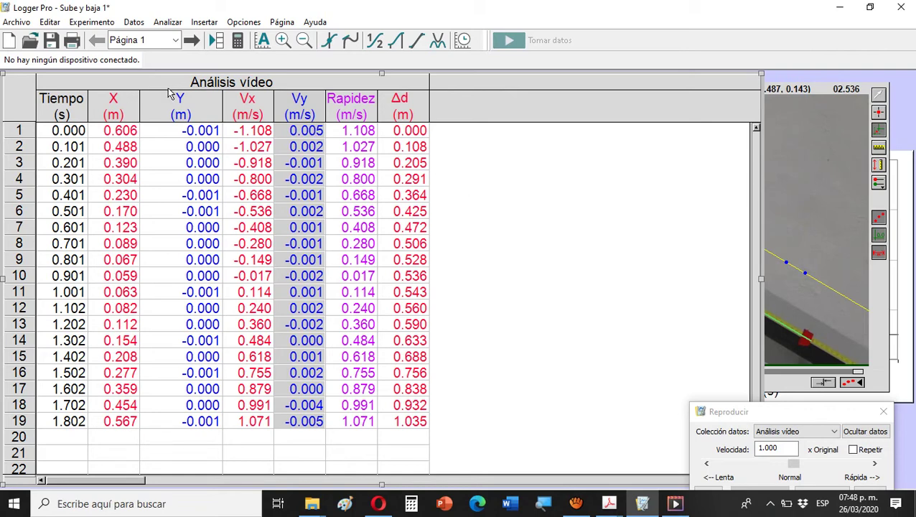
- Start a new calculated column named Aceleración x with the abbreviation Ax
click(134, 22)
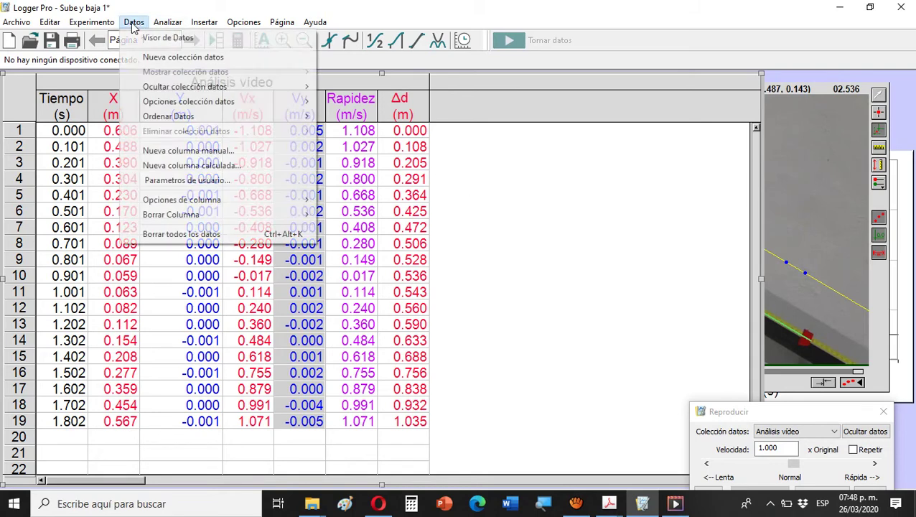
click(212, 172)
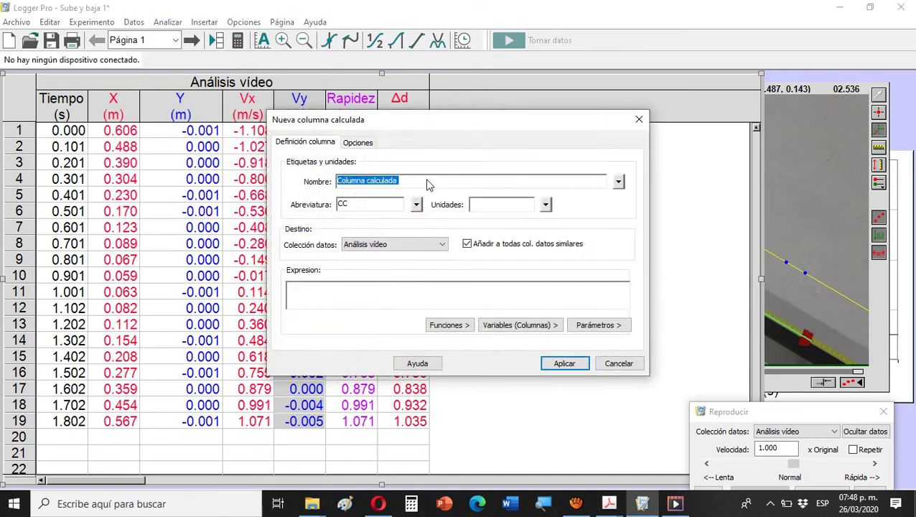
click(427, 180)
key(BackSpace)
key(BackSpace)
key(BackSpace)
key(BackSpace)
key(BackSpace)
key(BackSpace)
key(BackSpace)
key(BackSpace)
key(BackSpace)
key(BackSpace)
key(BackSpace)
key(BackSpace)
key(BackSpace)
key(BackSpace)
key(BackSpace)
key(BackSpace)
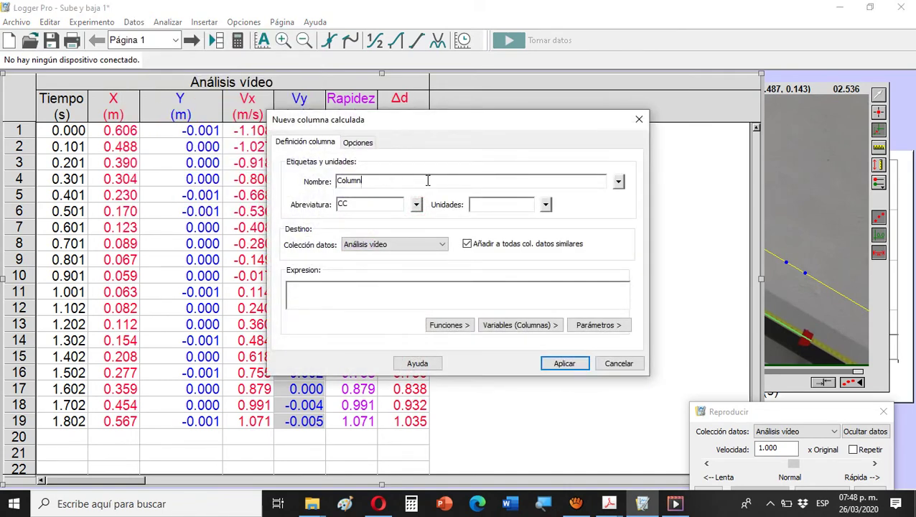
text(Ax)
click(372, 206)
click(365, 177)
text(Aceleración x)
- Set the Aceleración x column's units to m/s², with the 2 as a superscript
click(507, 208)
text(m/s)
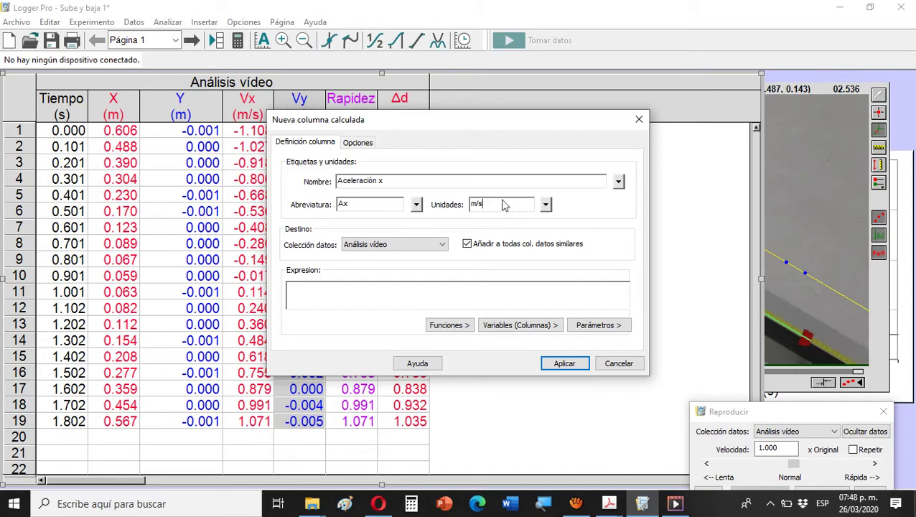
click(546, 206)
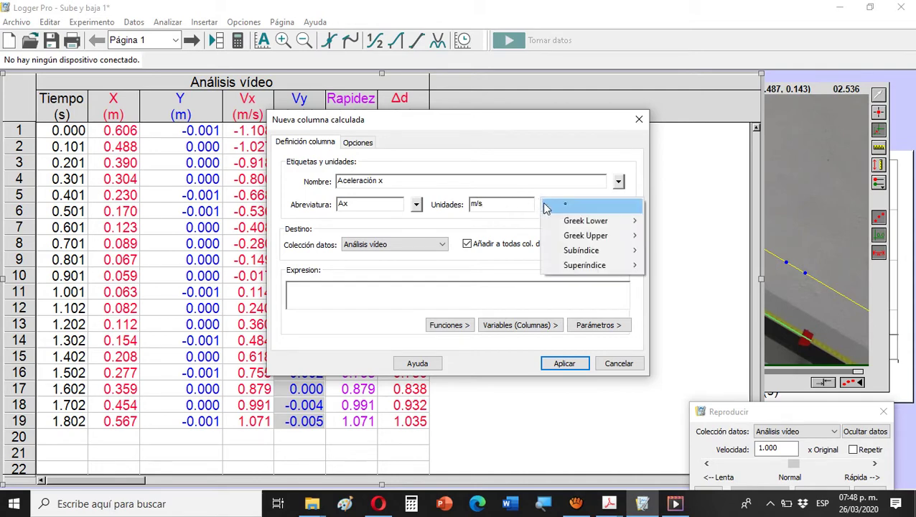
mouse_move(586, 267)
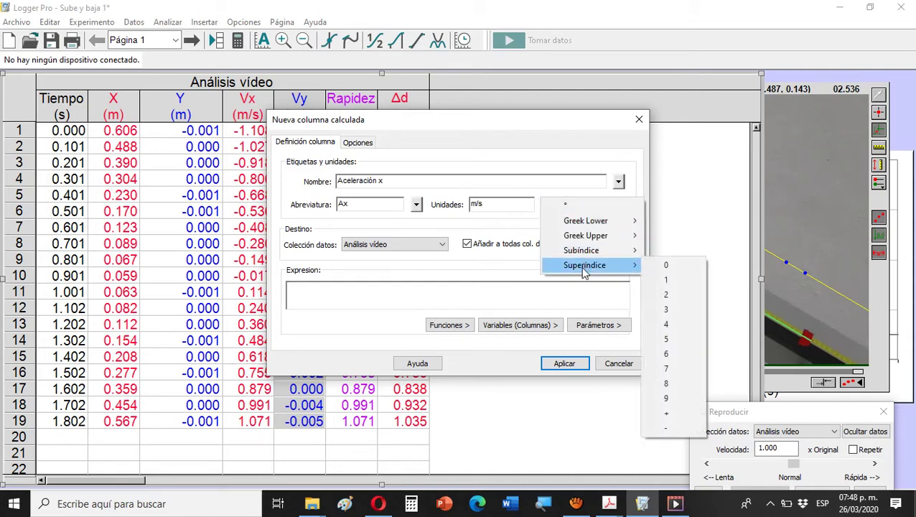
click(667, 296)
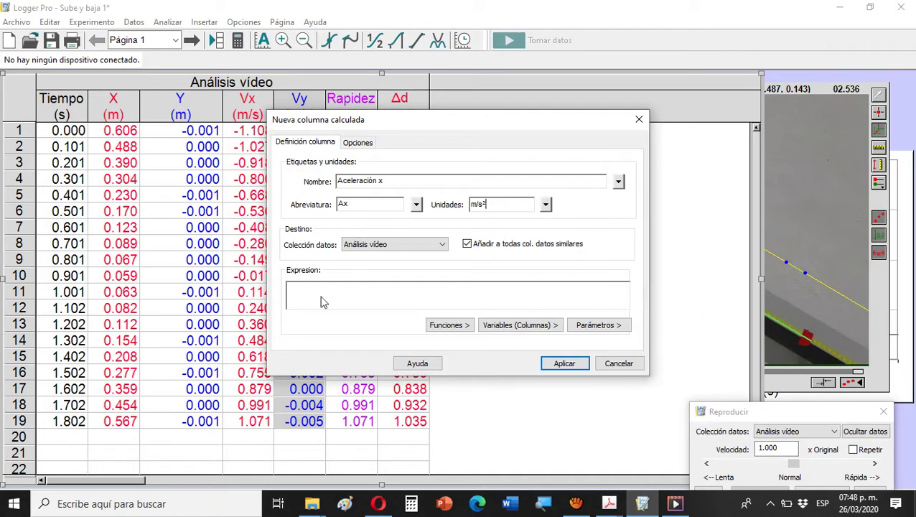
- Define Aceleración x as derivada("Velocidad X" , "Tiempo") and add the column to the table
click(439, 327)
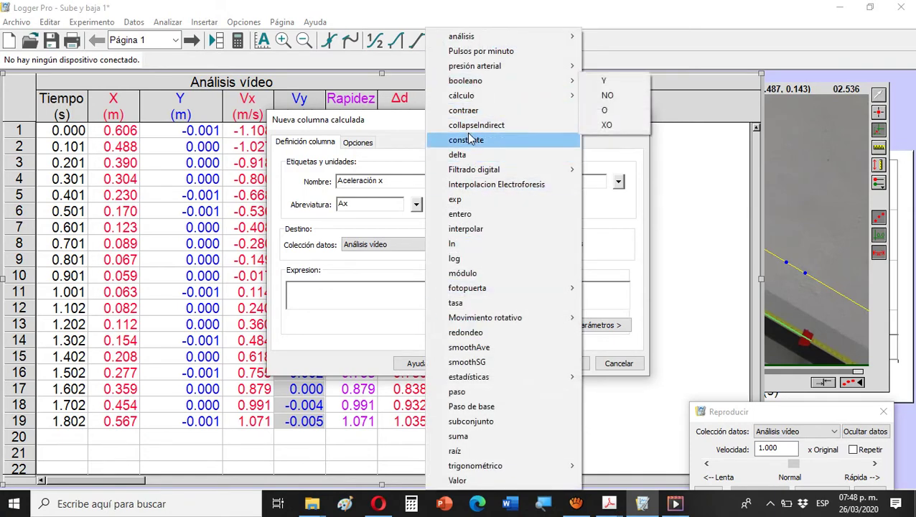
mouse_move(463, 99)
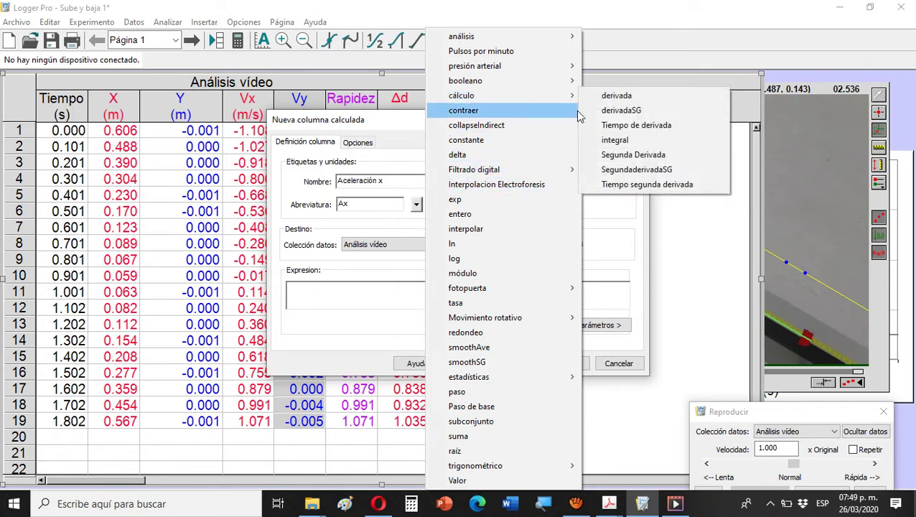
click(632, 96)
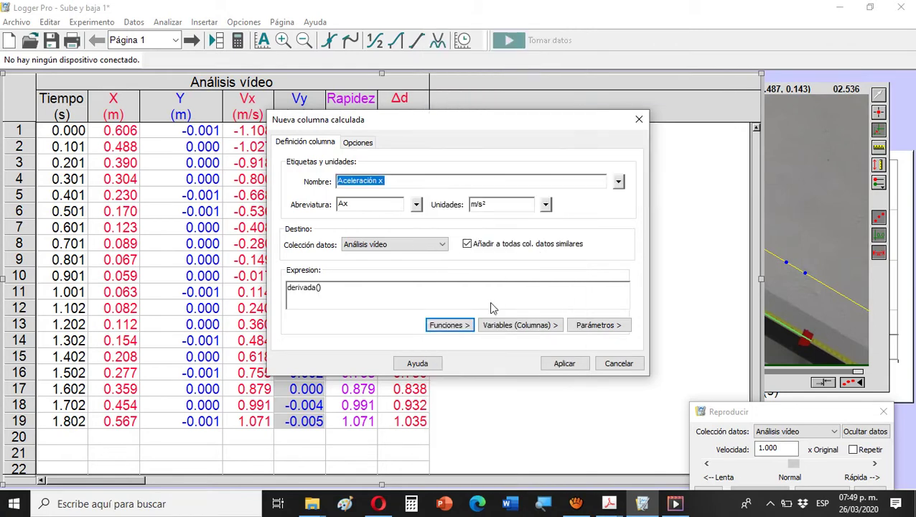
click(531, 326)
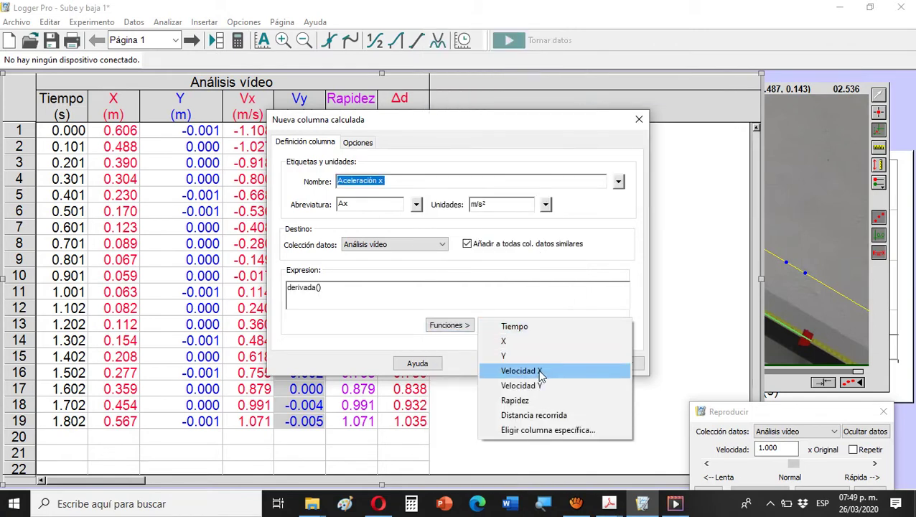
click(540, 374)
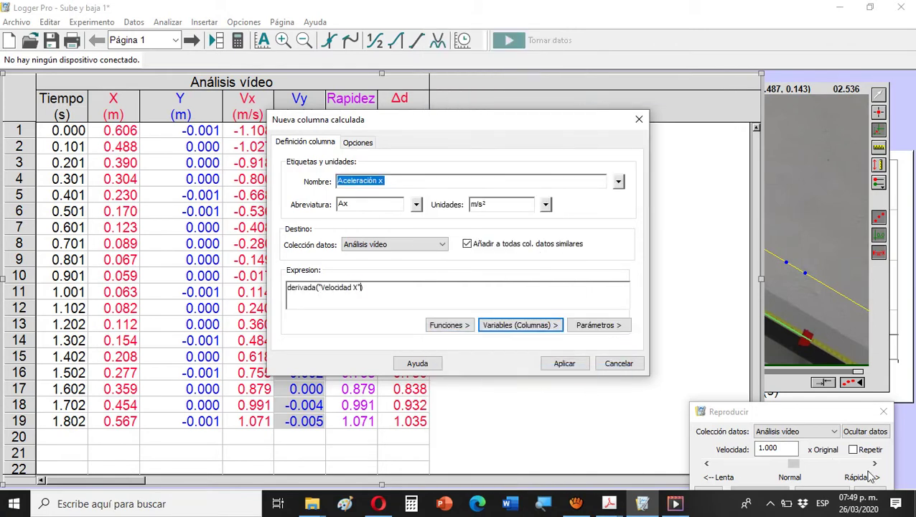
text(,)
click(490, 326)
click(490, 327)
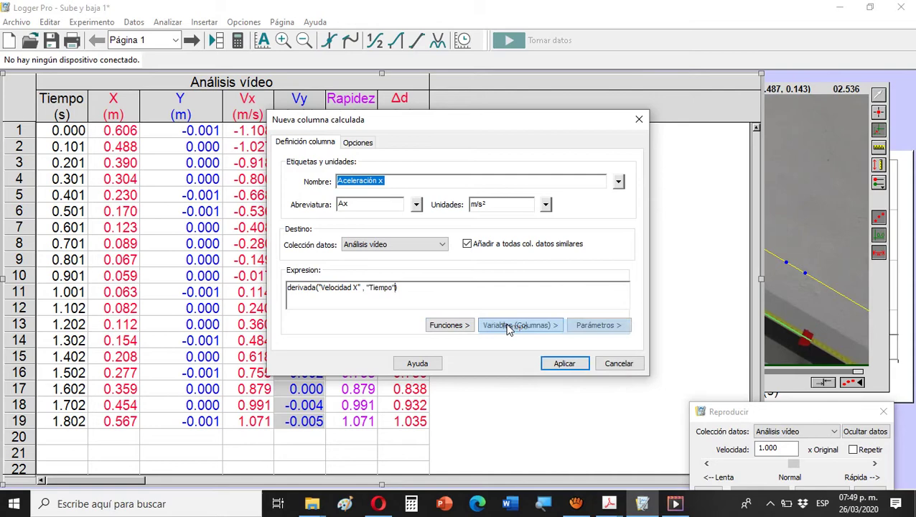
click(573, 365)
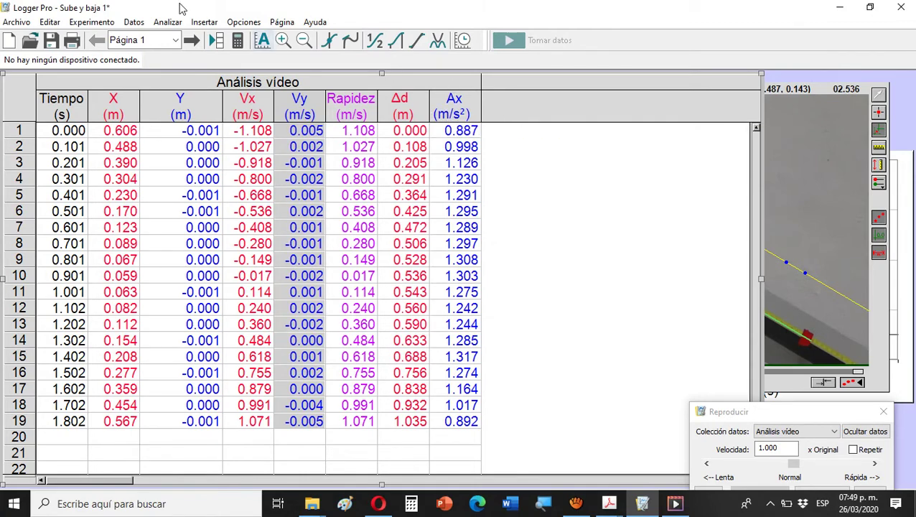
- Start another new calculated column and name it Aceleración y
click(133, 22)
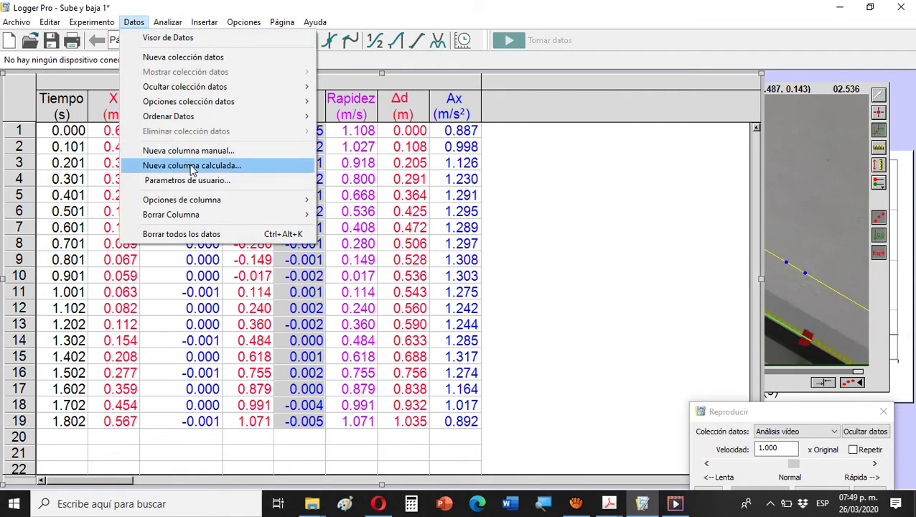
click(191, 166)
click(440, 184)
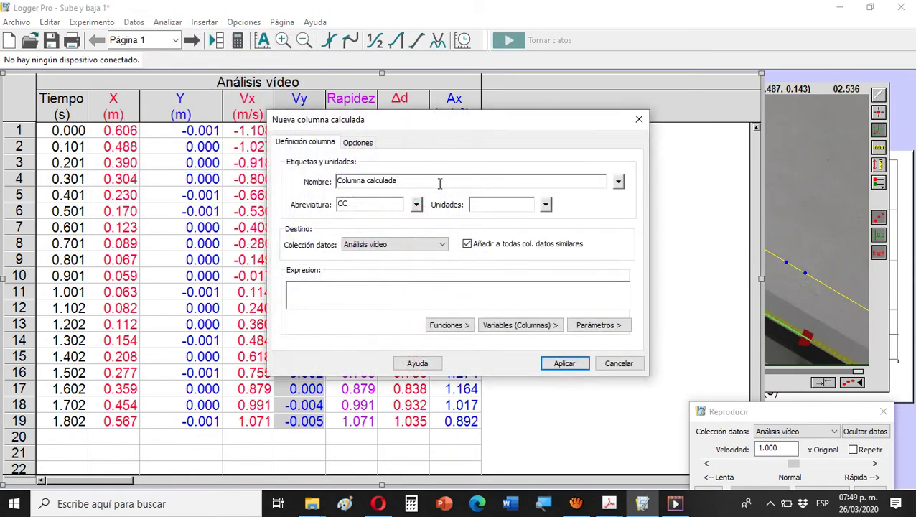
key(BackSpace)
key(BackSpace)
key(BackSpace)
key(BackSpace)
key(BackSpace)
key(BackSpace)
key(BackSpace)
key(BackSpace)
key(BackSpace)
key(BackSpace)
key(BackSpace)
key(BackSpace)
key(BackSpace)
key(BackSpace)
key(BackSpace)
key(BackSpace)
text(Aceleración)
- Give the Aceleración y column the abbreviation Ay and the units m/s², with a superscript 2
click(399, 204)
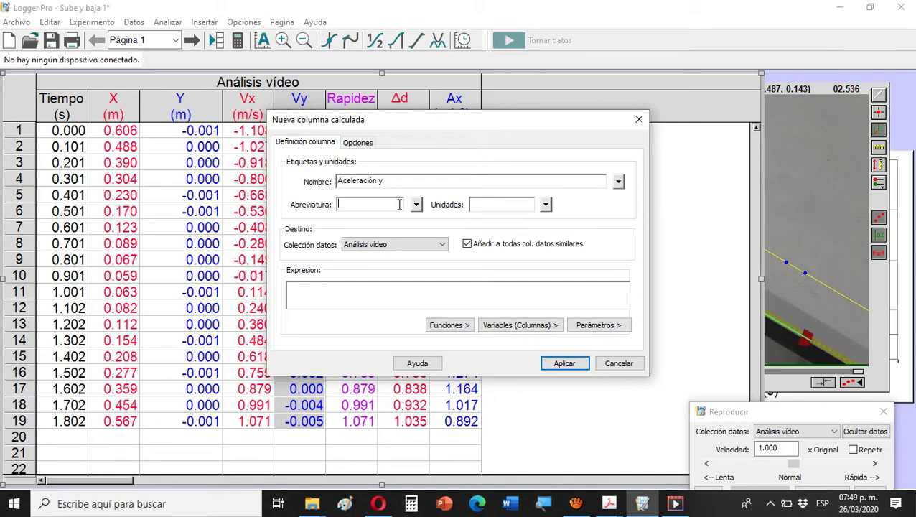
text(Ay)
click(503, 204)
text(m/s)
click(546, 207)
mouse_move(589, 265)
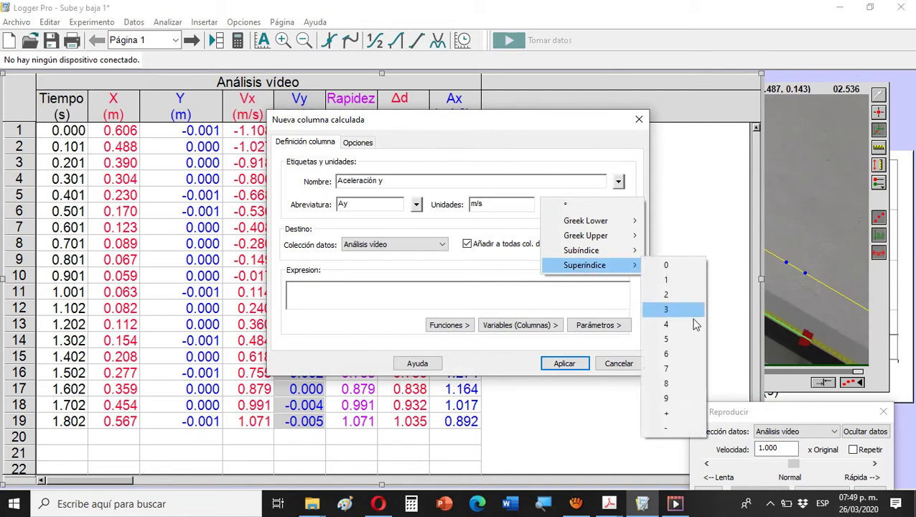
click(666, 295)
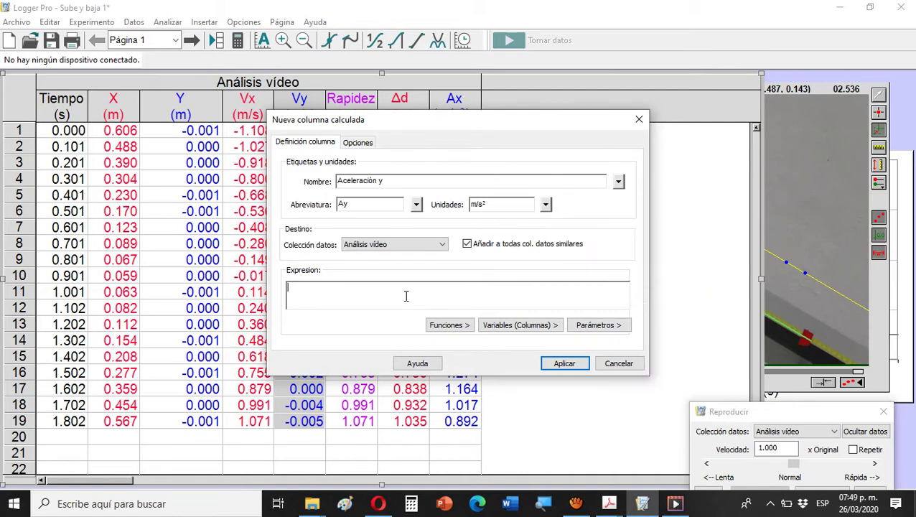
- Define Aceleración y as Segunda Derivada("Y" , "Tiempo") and add the column to the table
click(468, 324)
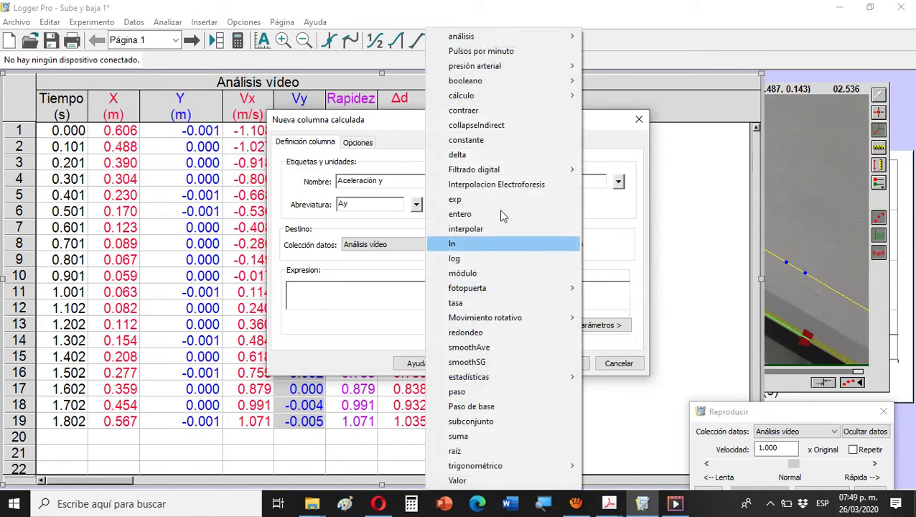
mouse_move(465, 95)
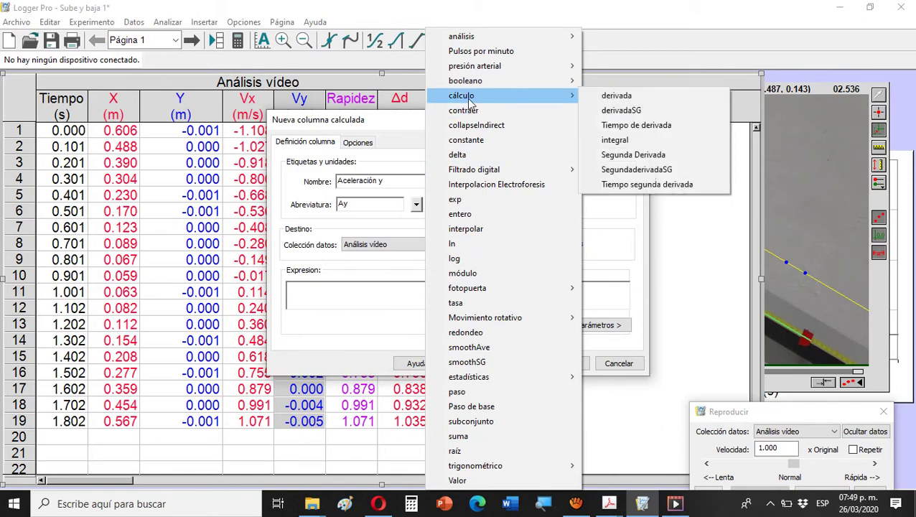
click(619, 156)
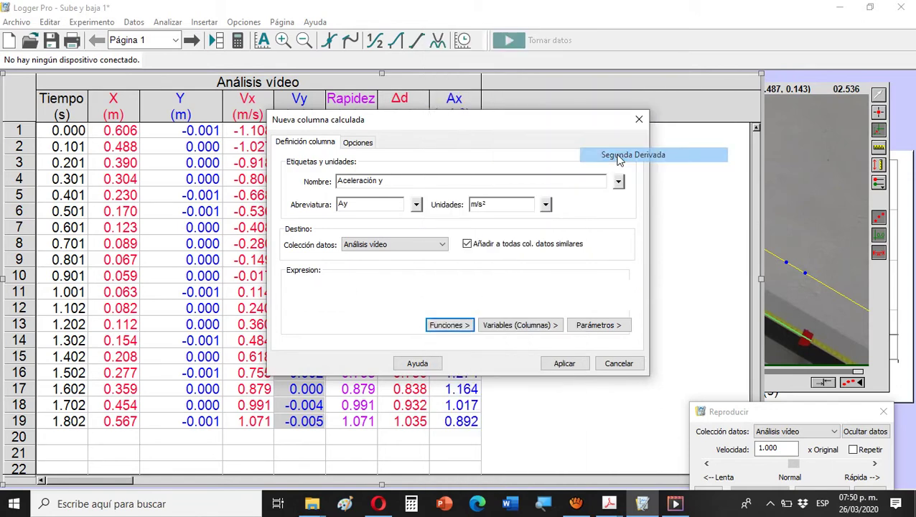
click(534, 327)
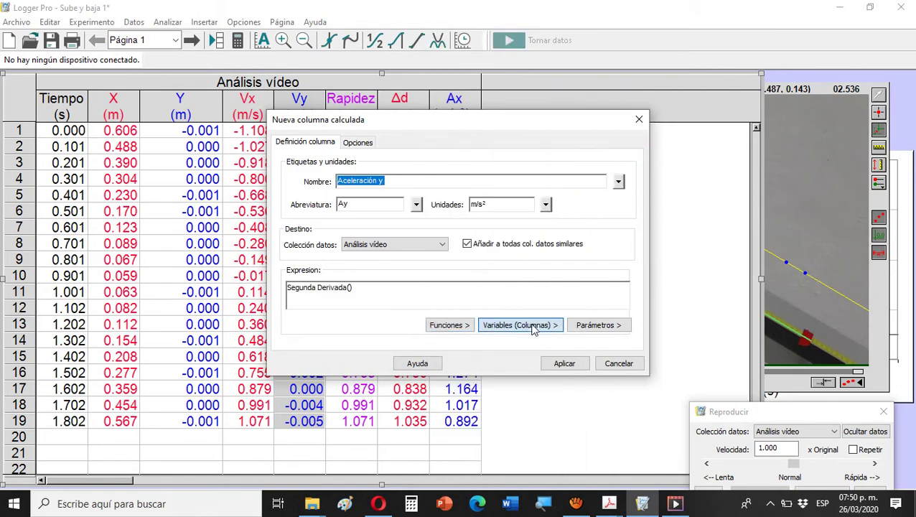
click(521, 357)
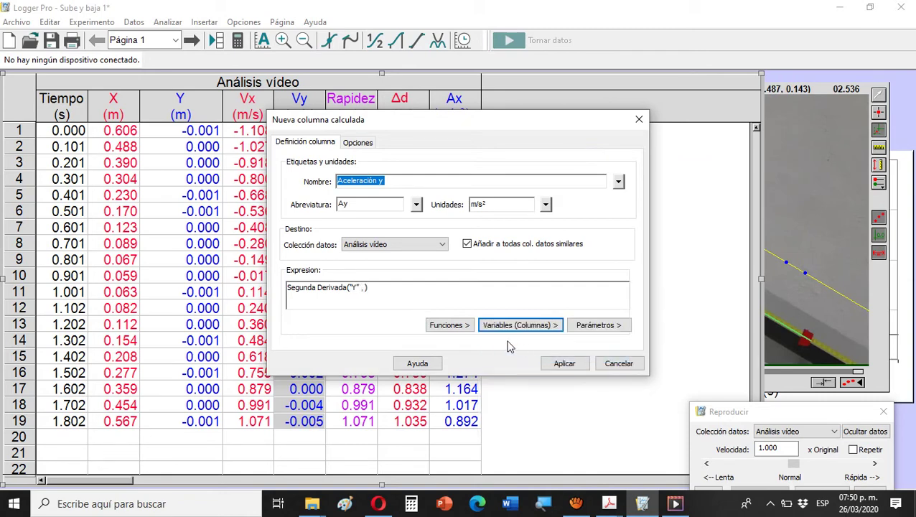
click(523, 327)
click(528, 328)
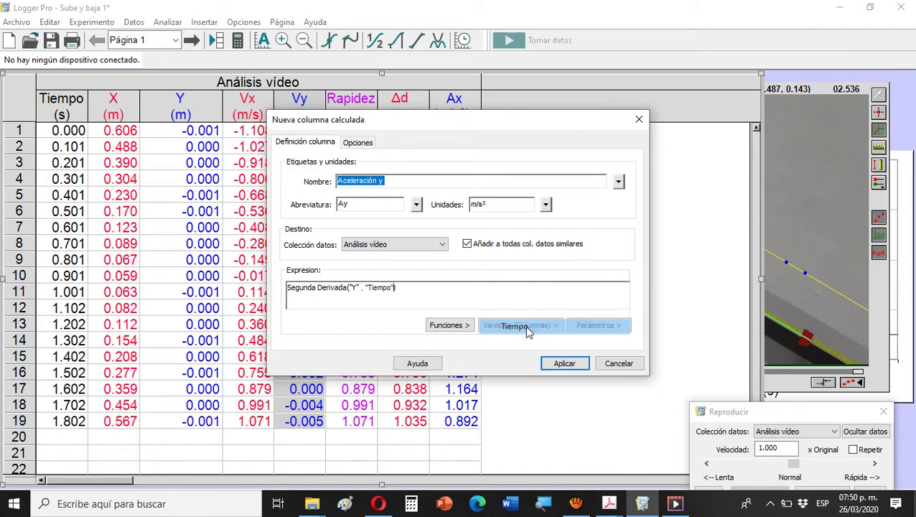
click(564, 364)
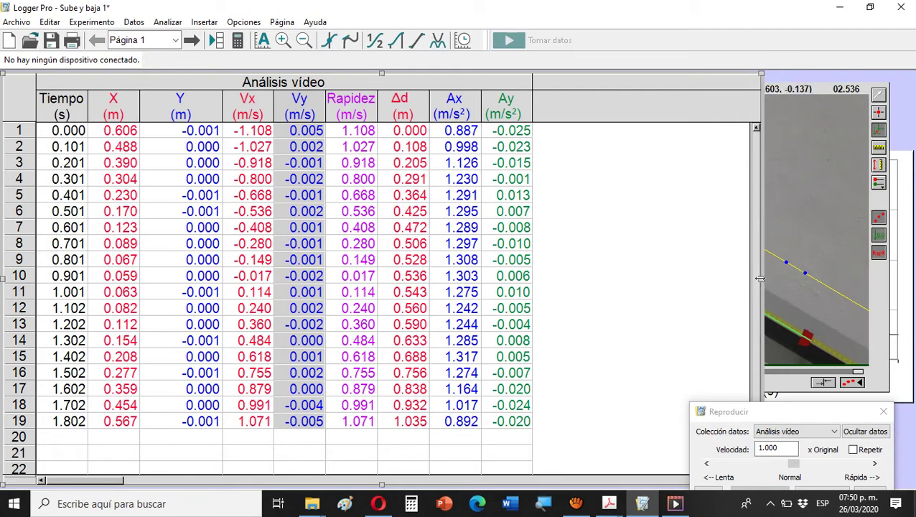
- Narrow the data table to just the Tiempo column, uncovering the vector display and the video
drag(760, 278, 94, 280)
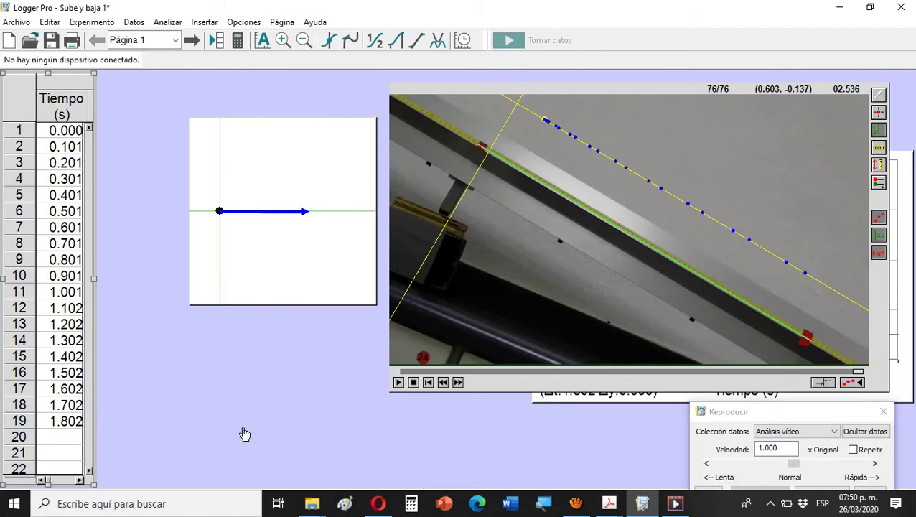
- Shrink the video window and delete the graph of X and Y against Tiempo
click(386, 400)
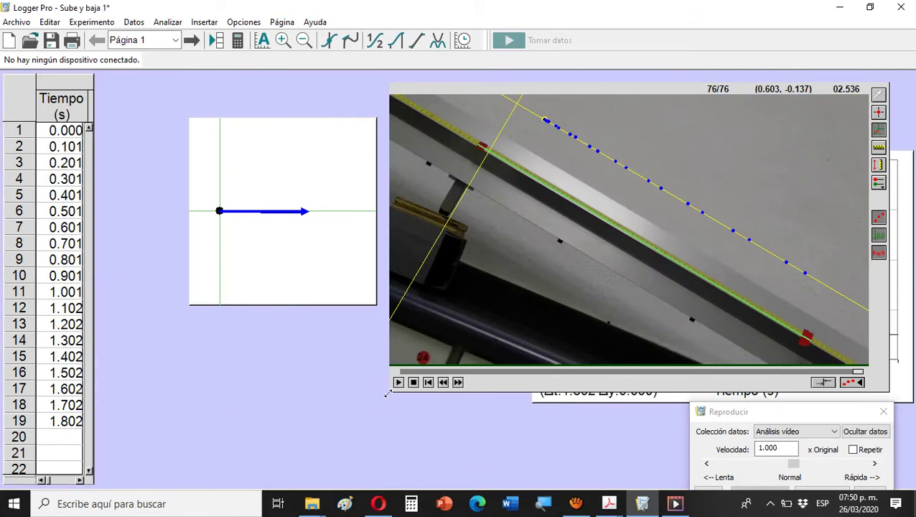
drag(387, 394, 461, 352)
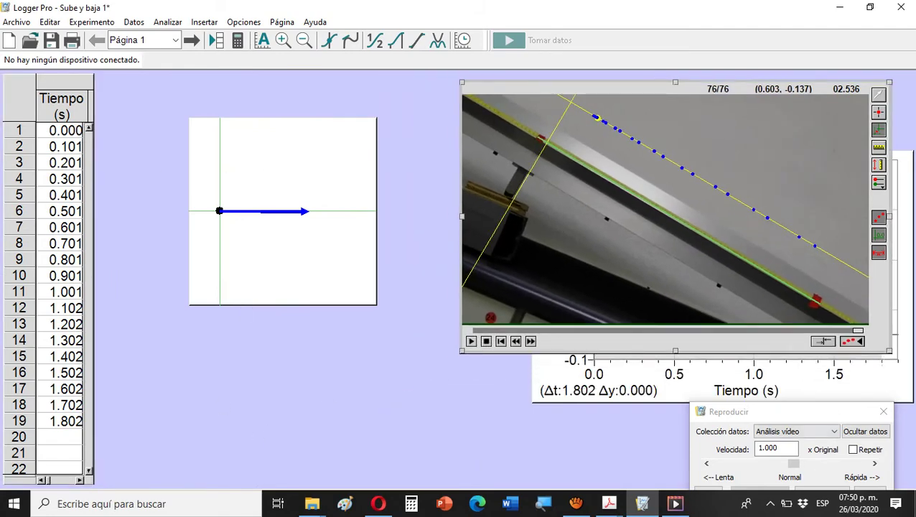
click(904, 376)
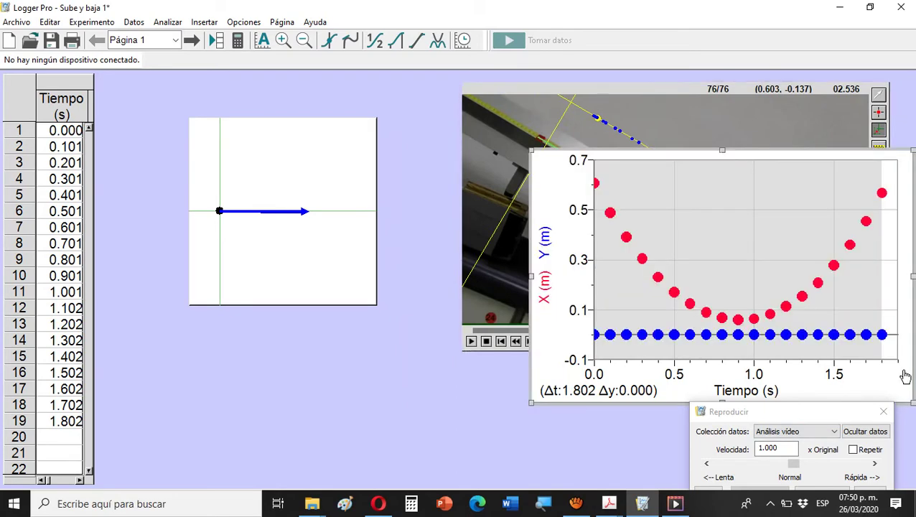
key(Delete)
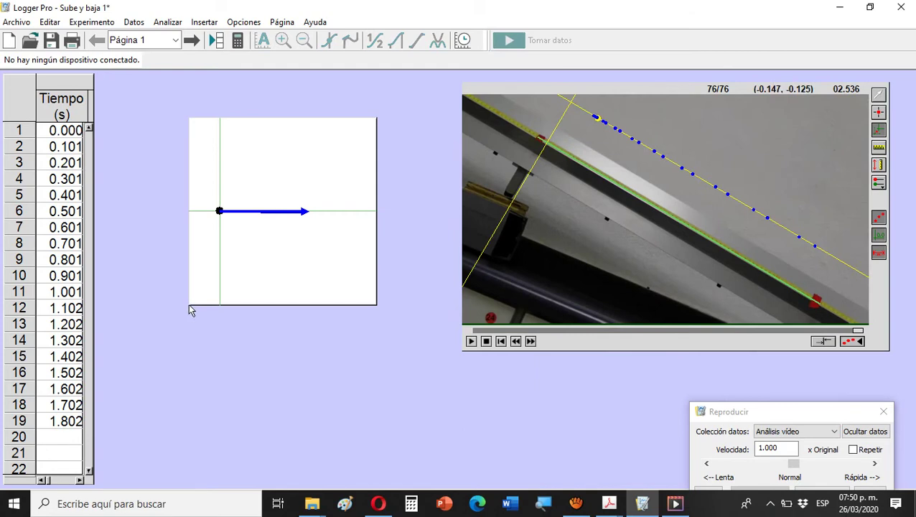
- Enlarge the vector display to fill the space between the data table and the video
drag(189, 306, 104, 358)
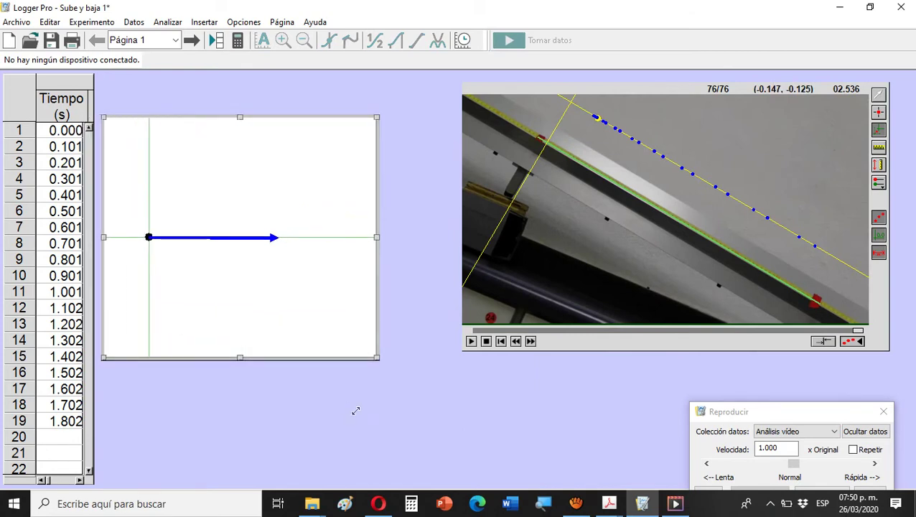
drag(378, 358, 445, 374)
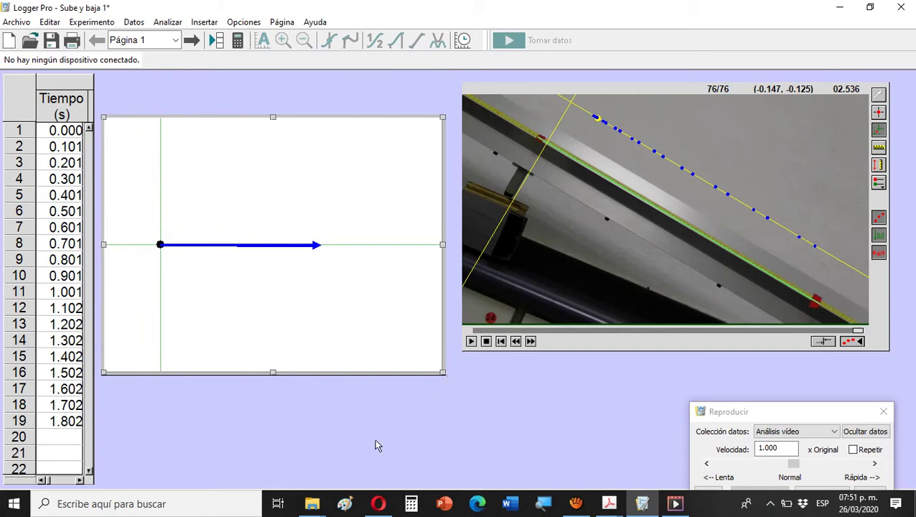
- Start defining Vector 2 of the animated display, with Velocidad X as its horizontal component
double_click(281, 170)
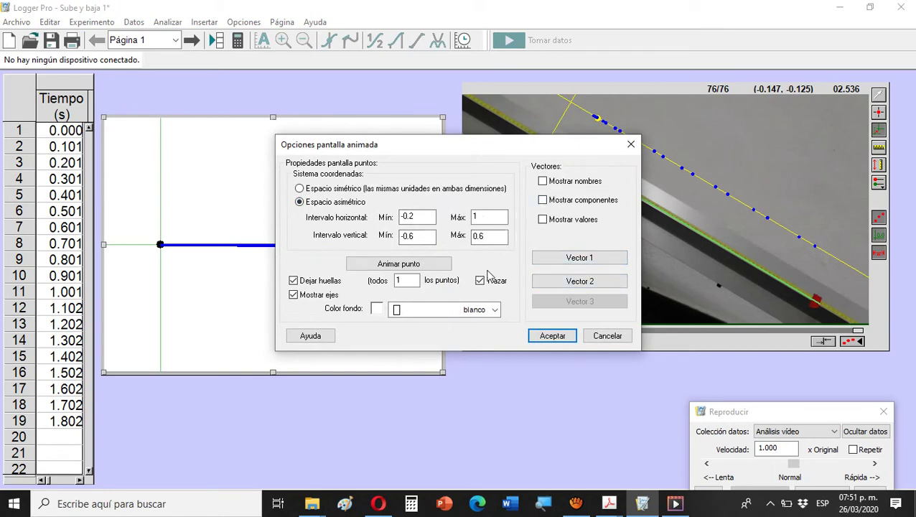
click(572, 283)
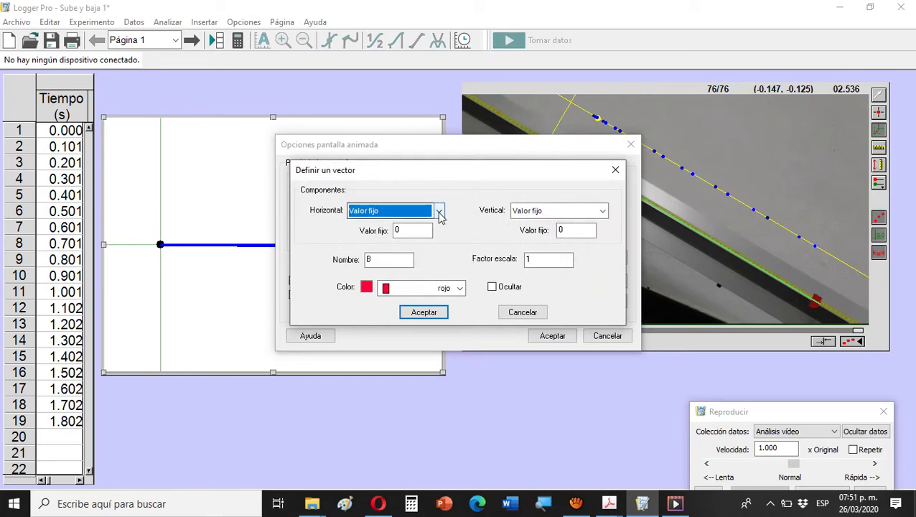
click(439, 211)
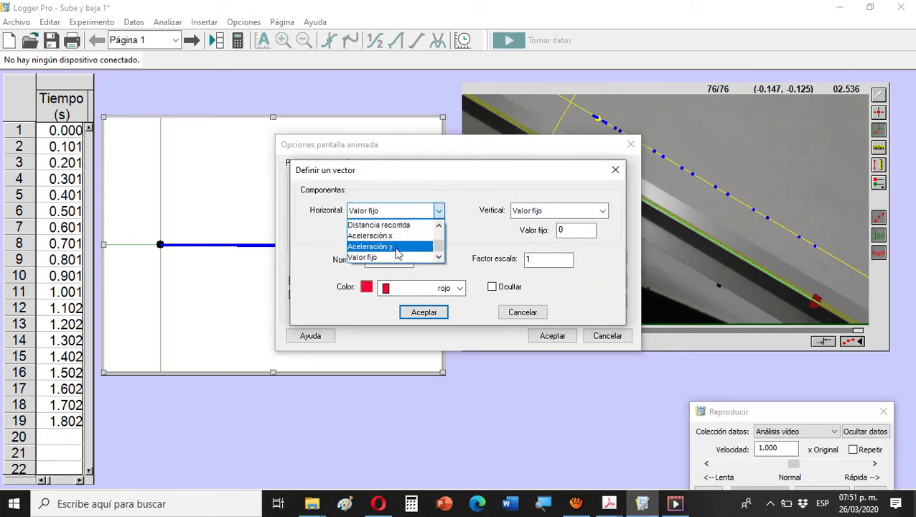
drag(444, 246, 441, 236)
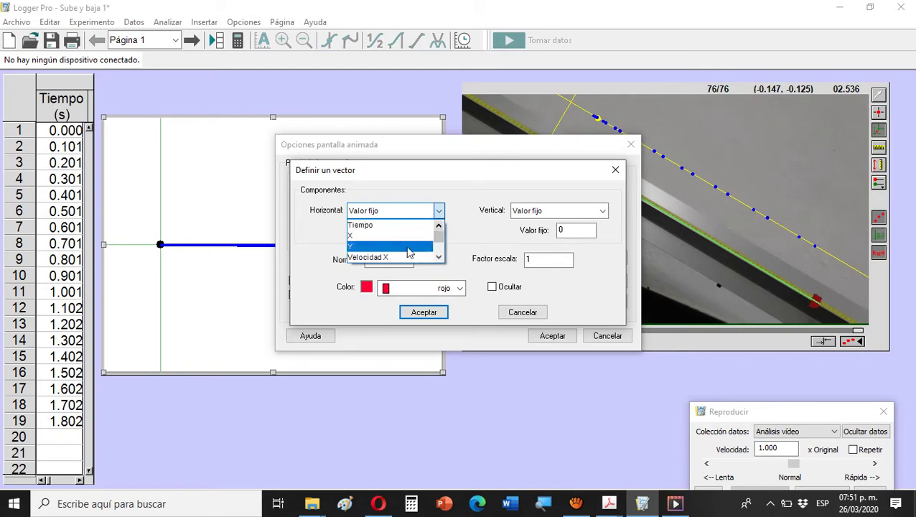
scroll(395, 255, down, 1)
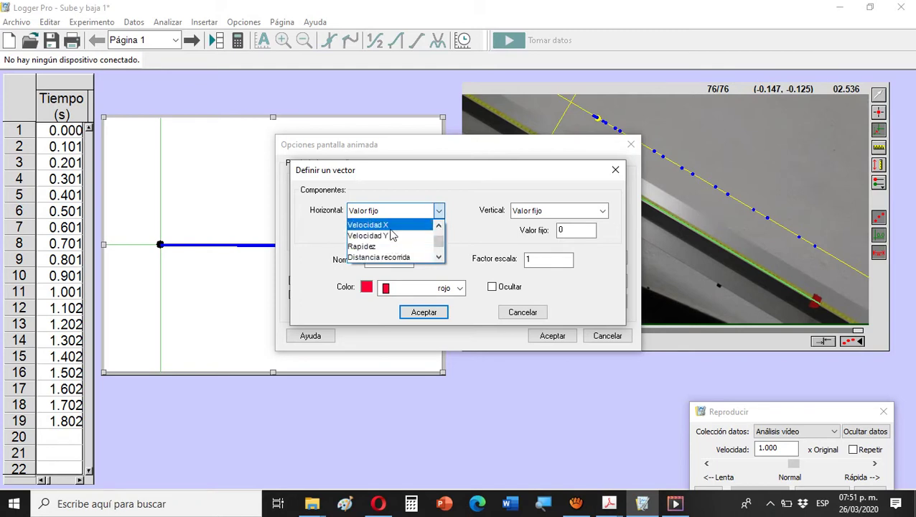
click(391, 226)
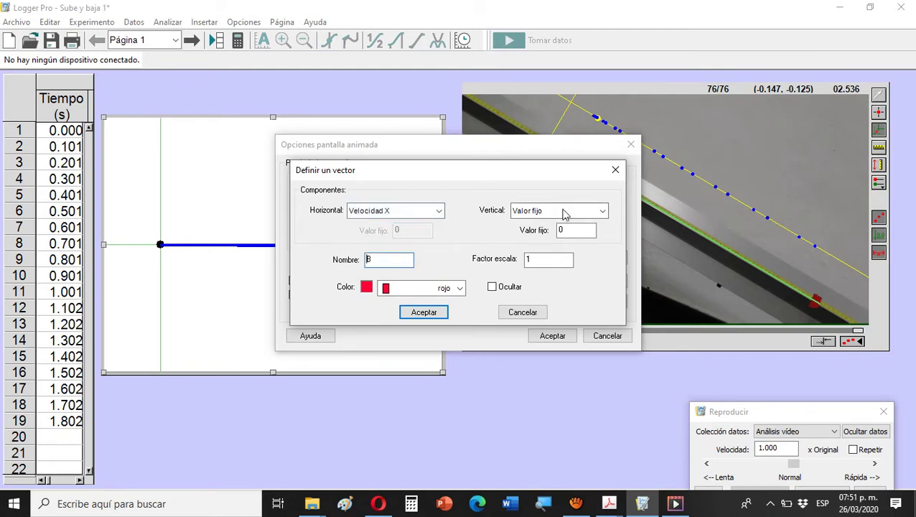
- Set Vector 2's vertical component to Velocidad Y, give its name a V, and accept the definition
click(601, 212)
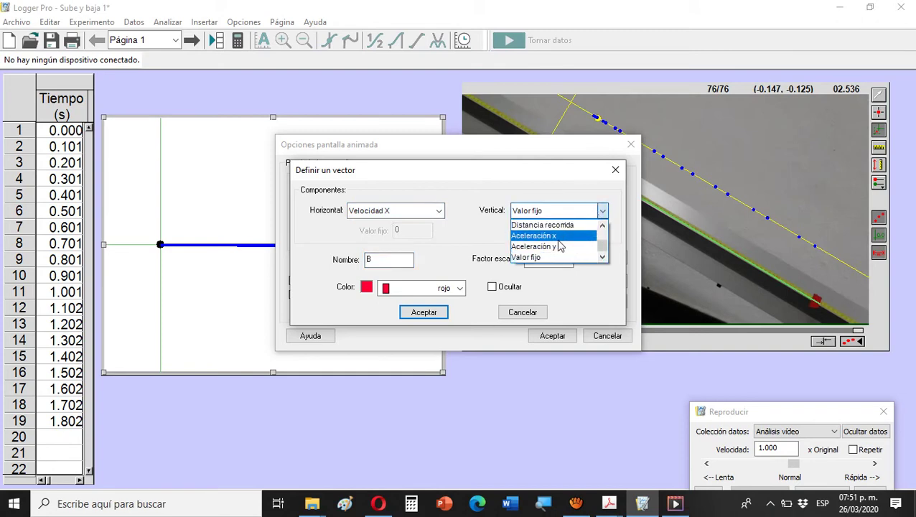
click(604, 227)
click(604, 227)
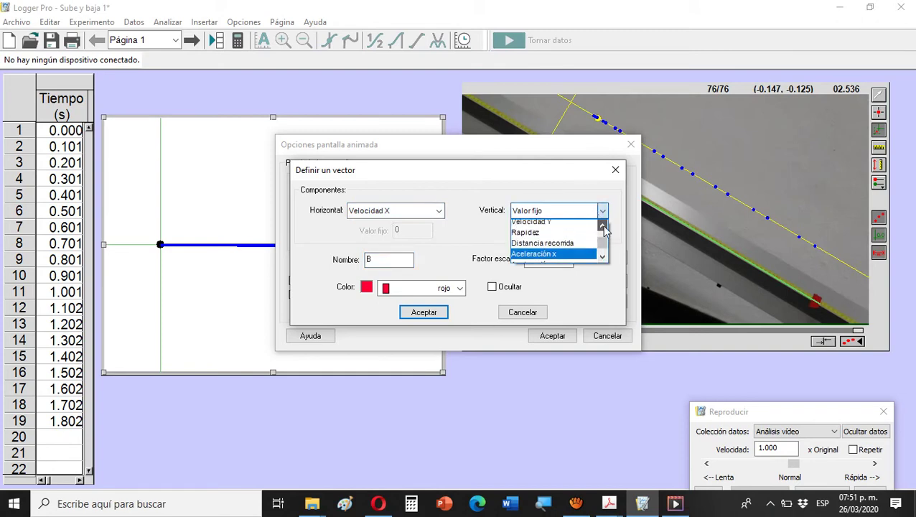
click(604, 227)
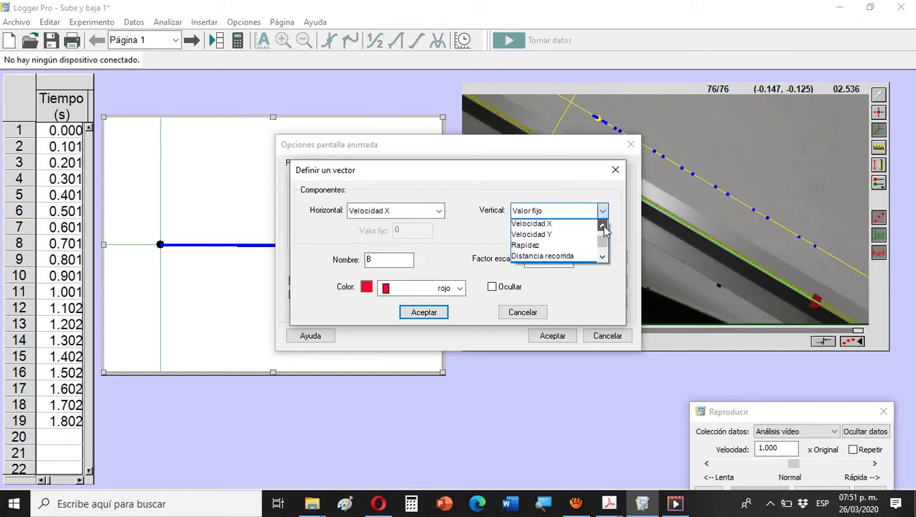
click(547, 236)
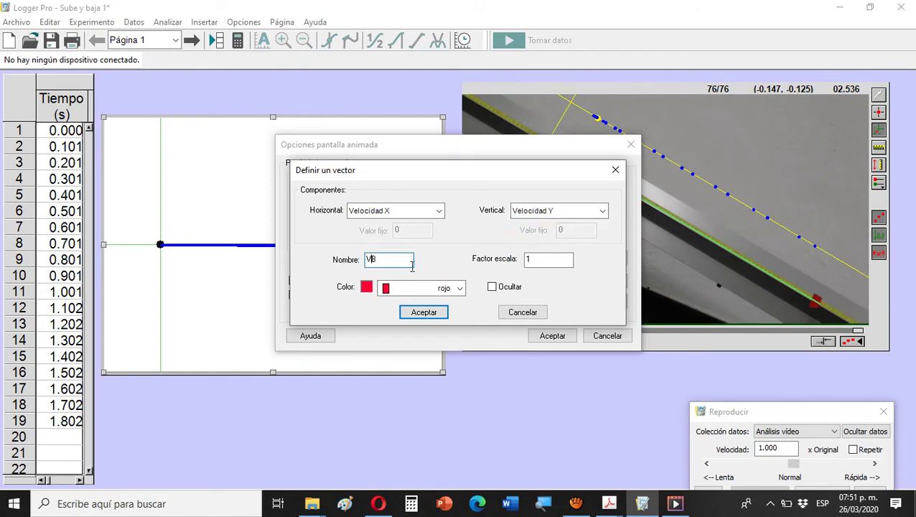
click(424, 313)
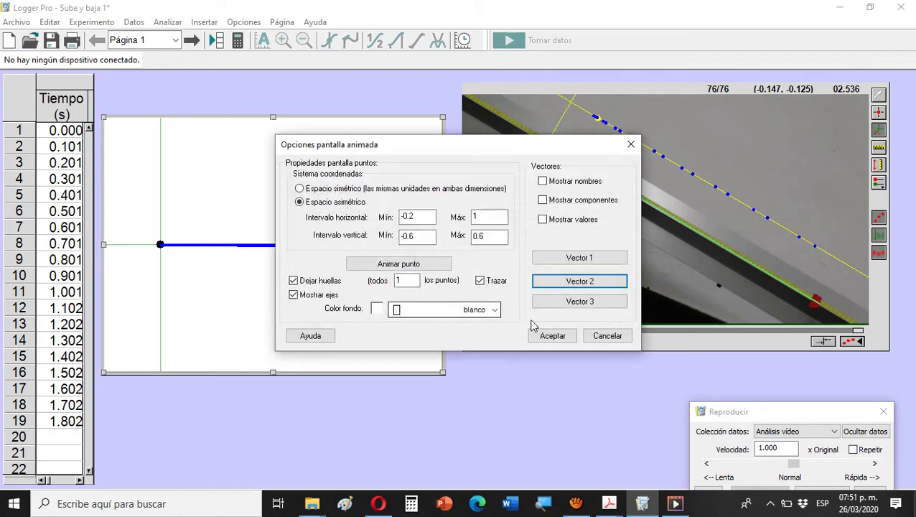
- Define Vector 3 with Aceleración x as horizontal and Aceleración y as vertical component, and apply the display options
click(567, 304)
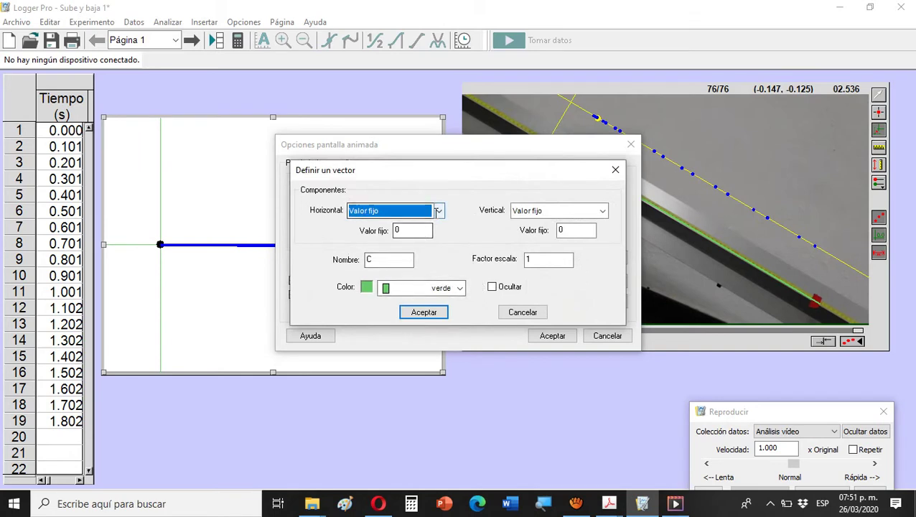
click(438, 211)
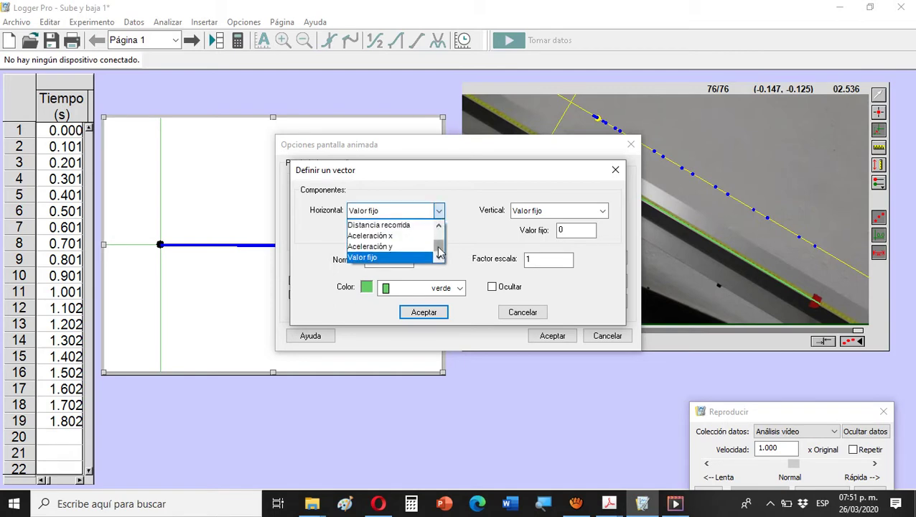
click(391, 235)
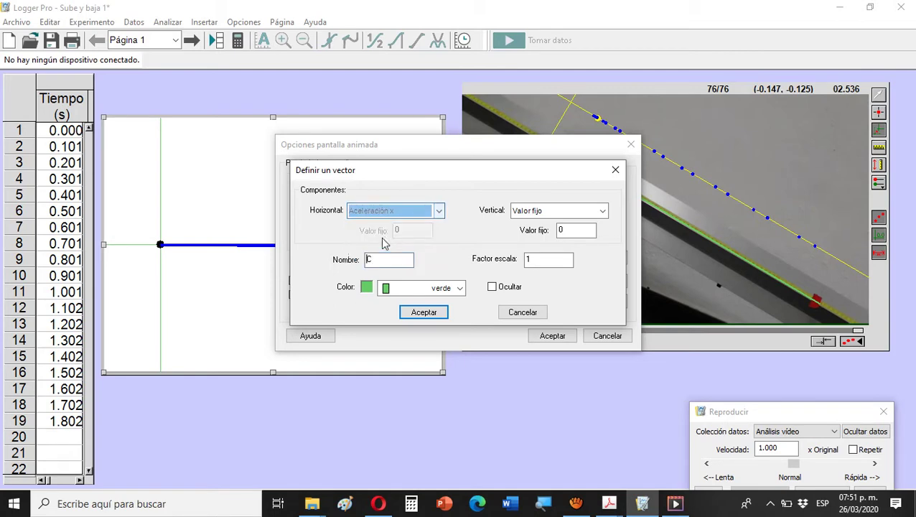
click(603, 211)
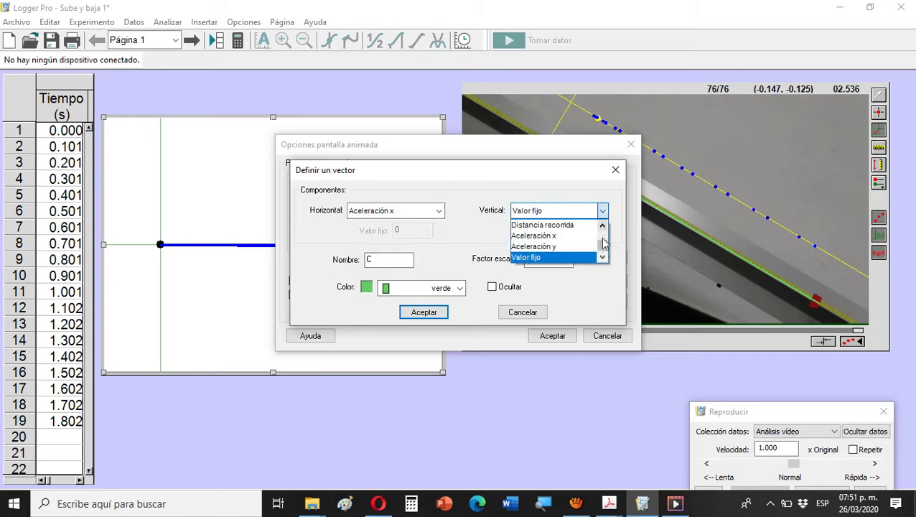
click(556, 247)
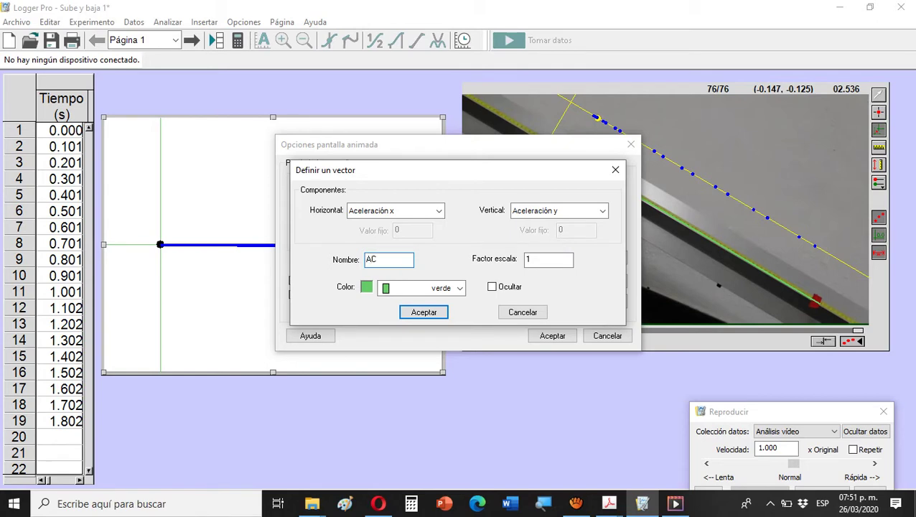
click(430, 313)
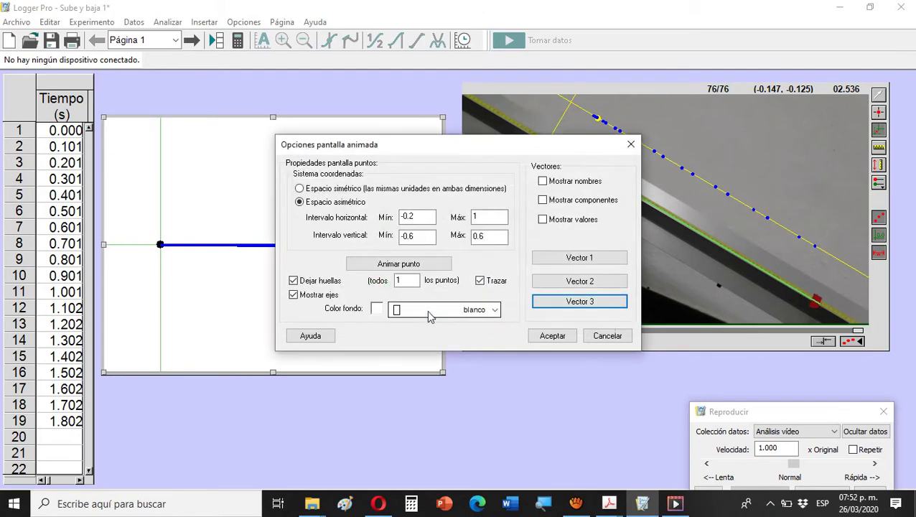
click(566, 338)
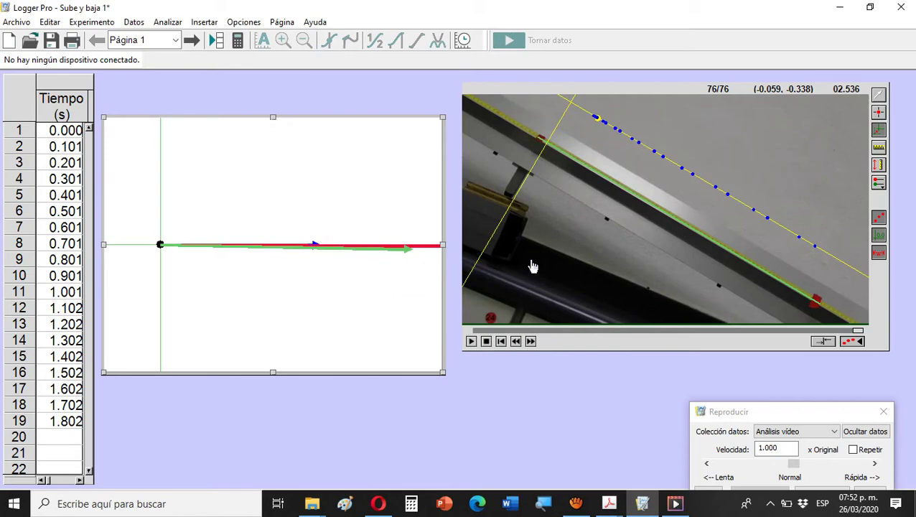
- Play back the Análisis vídeo data with Repetir enabled to watch the vectors alongside the video, and pause it
drag(771, 410, 695, 381)
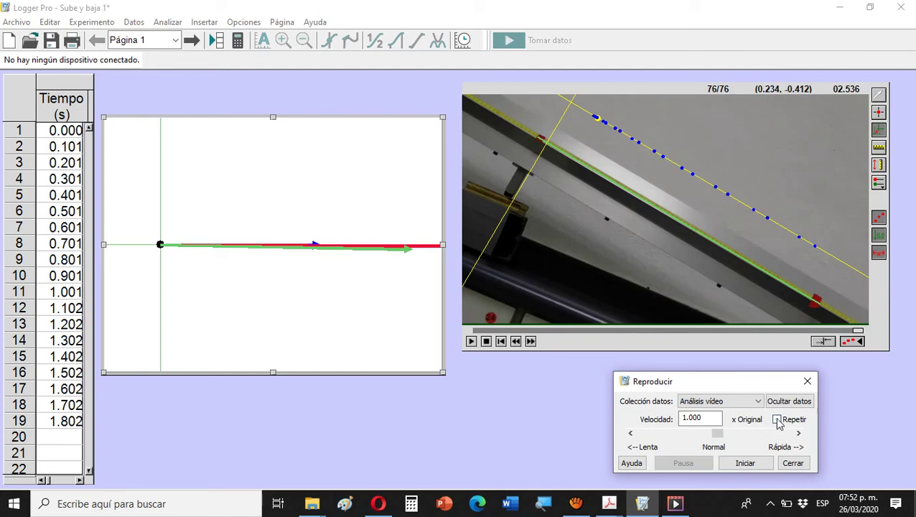
click(747, 465)
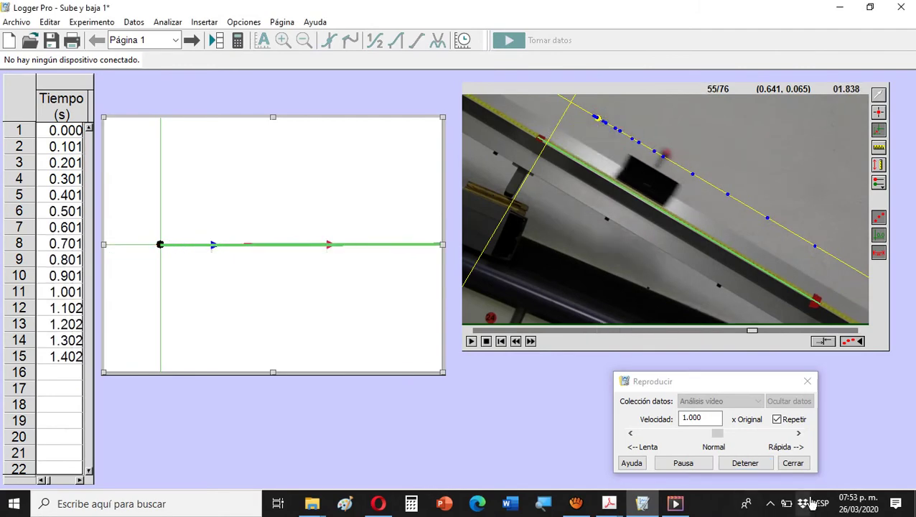
click(685, 465)
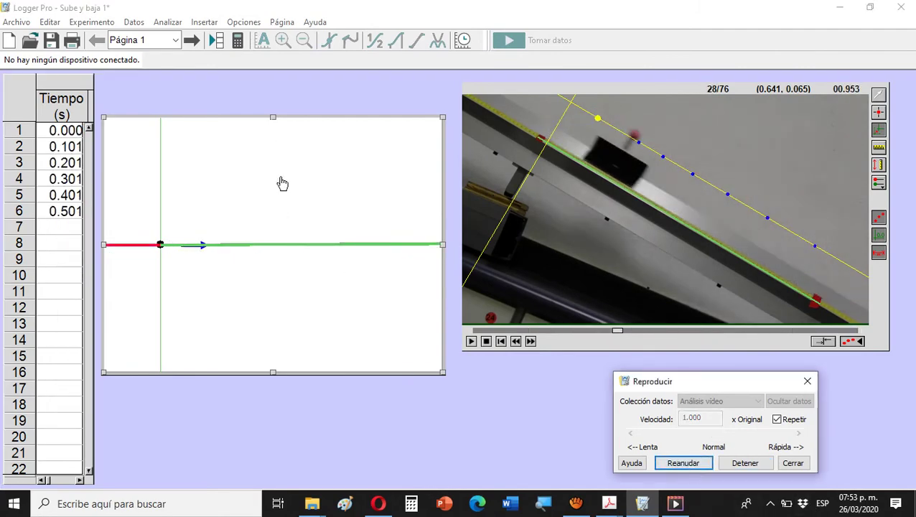
- Animate the display's point with X as horizontal and Y as vertical position, incorporate the video analysis movie, and apply the options
double_click(283, 183)
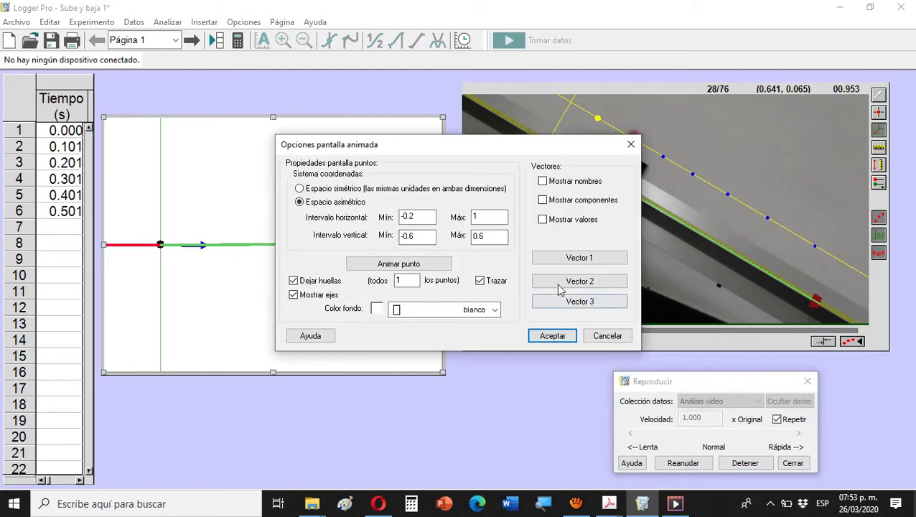
click(404, 263)
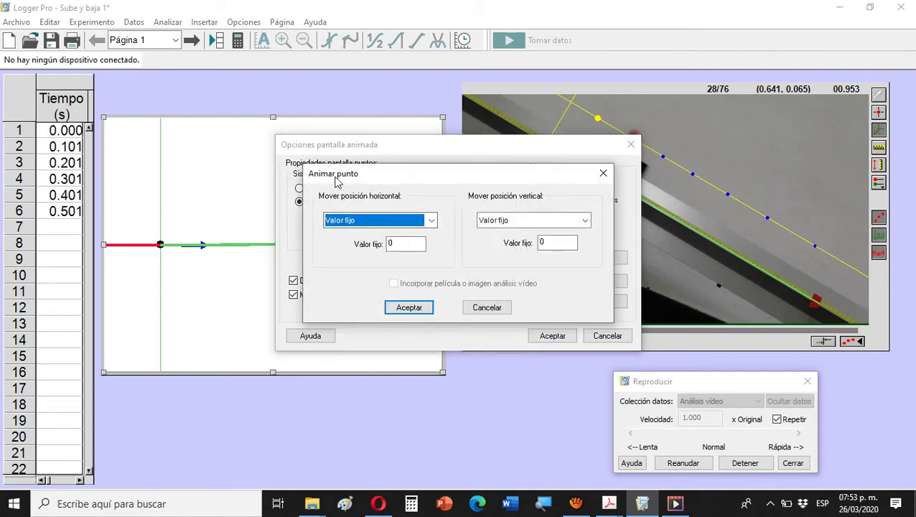
click(432, 221)
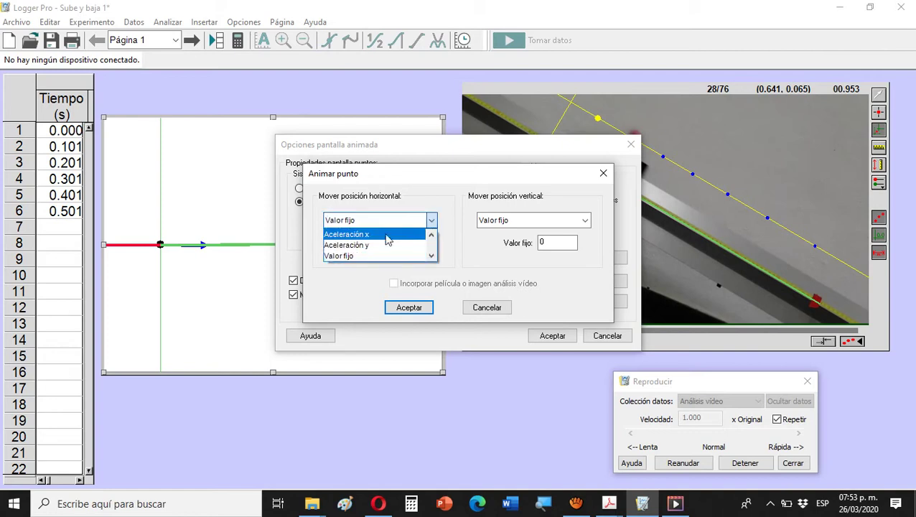
scroll(431, 243, up, 3)
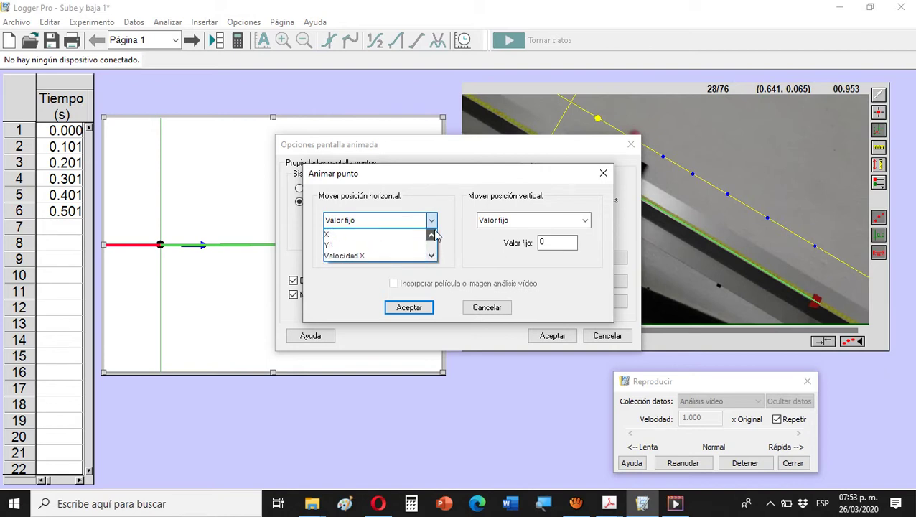
click(341, 248)
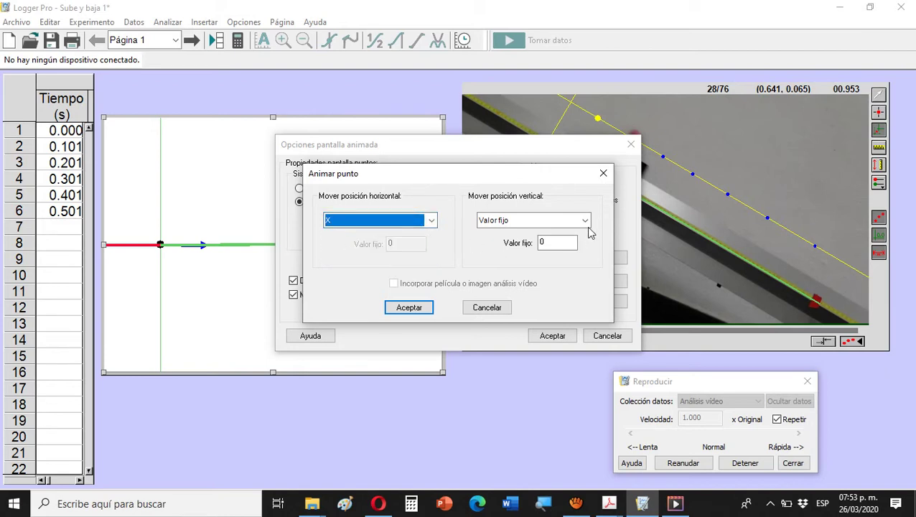
click(585, 221)
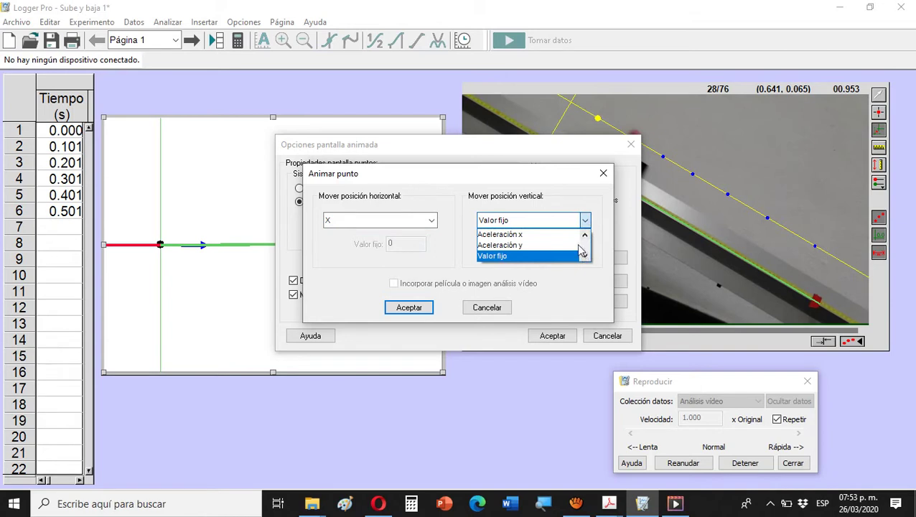
scroll(587, 236, up, 3)
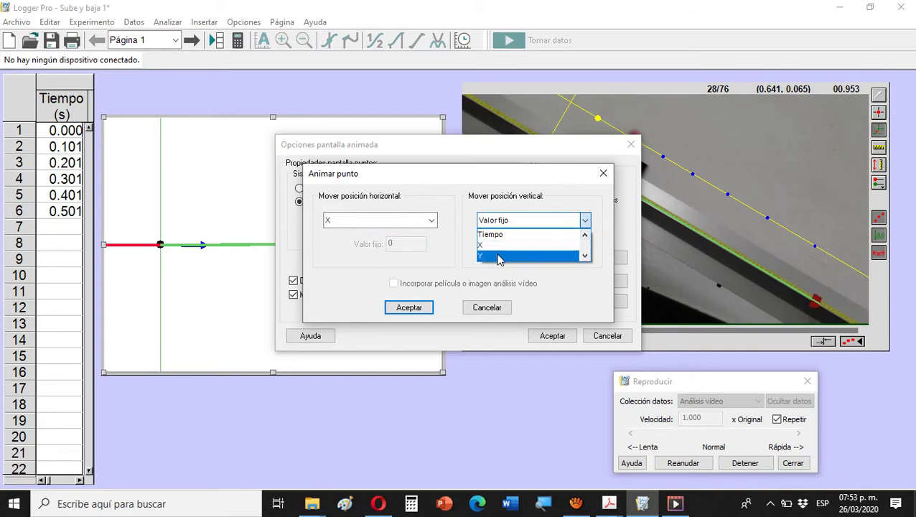
click(498, 257)
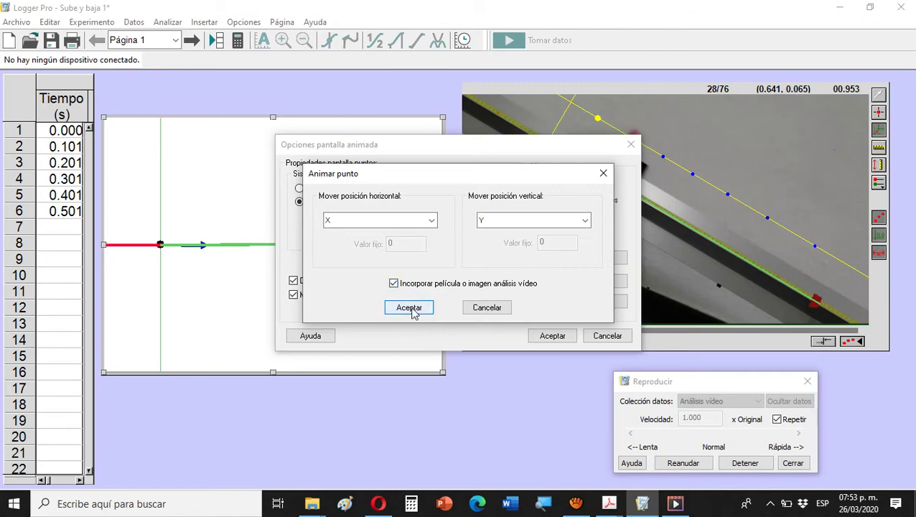
click(410, 307)
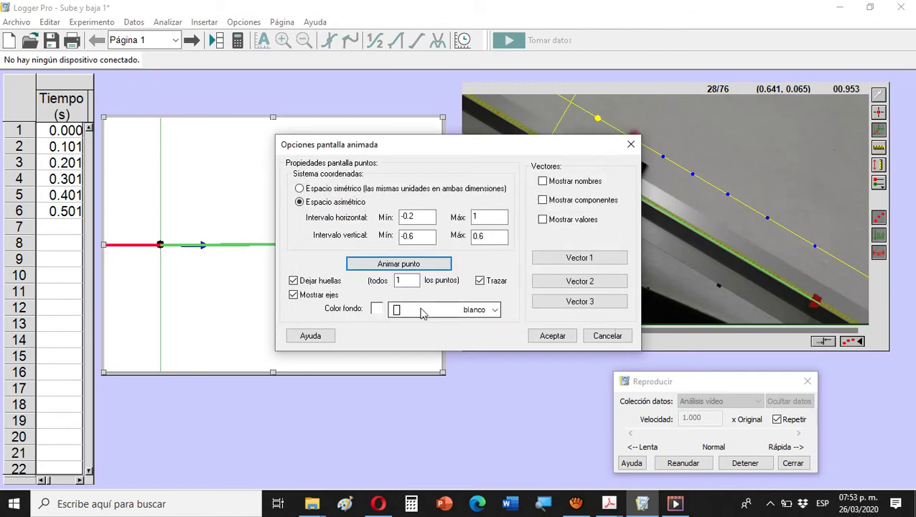
click(557, 341)
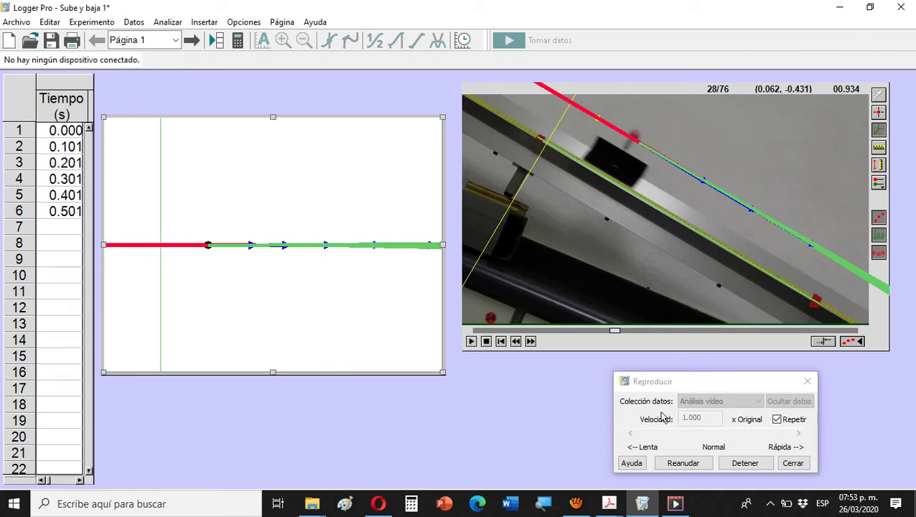
- Resume the playback to watch the vectors drawn over the video, and pause it
click(472, 344)
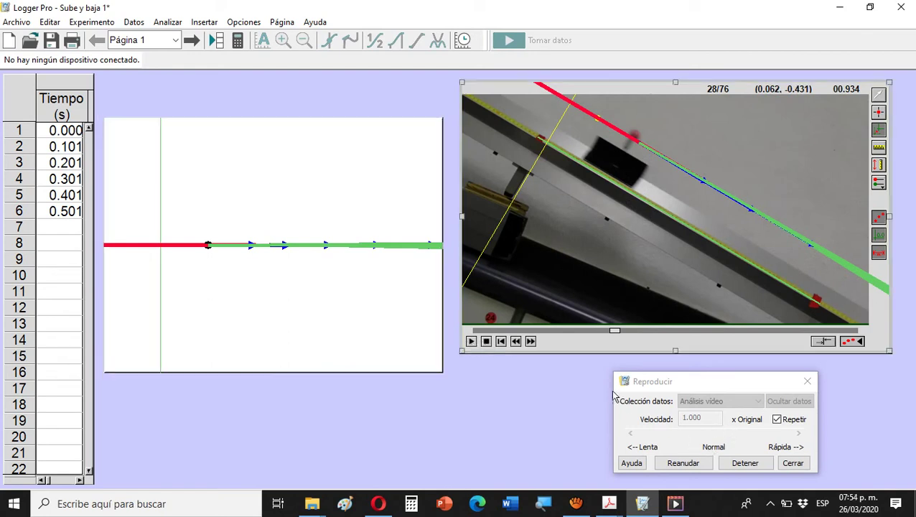
click(692, 466)
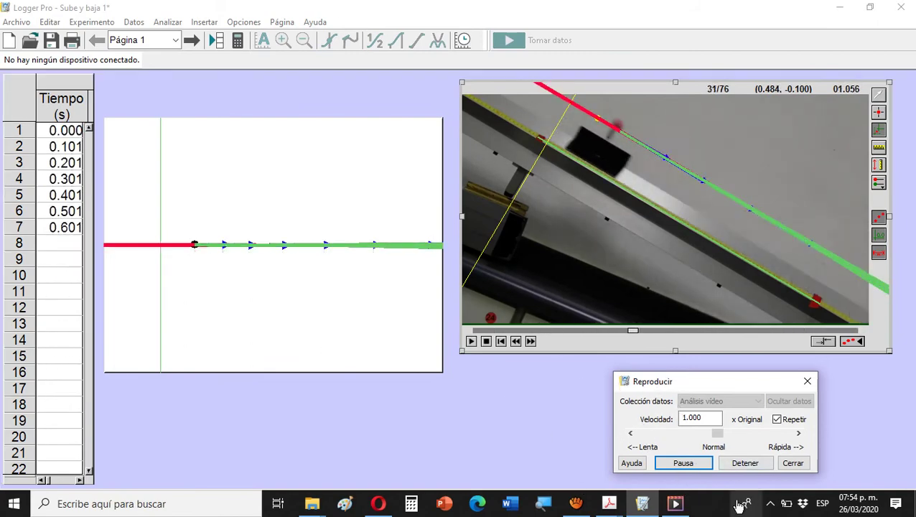
click(683, 464)
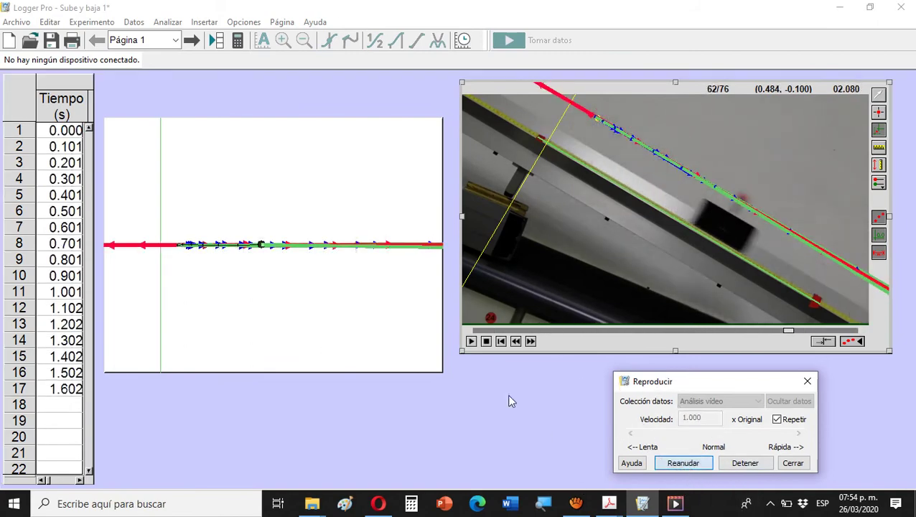
- Set Vector 2's scale factor to 0.35, apply the options, and replay the animation briefly to check the vector's length
double_click(291, 296)
click(601, 287)
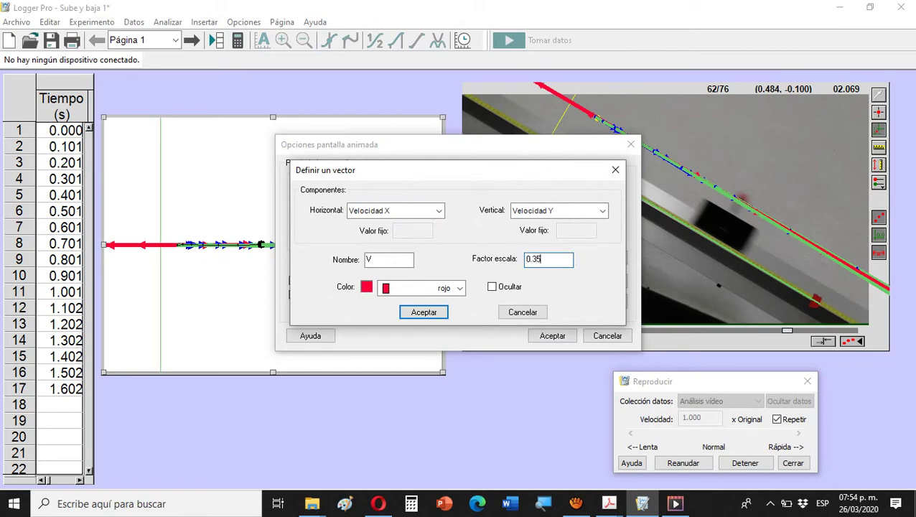
click(423, 313)
click(552, 338)
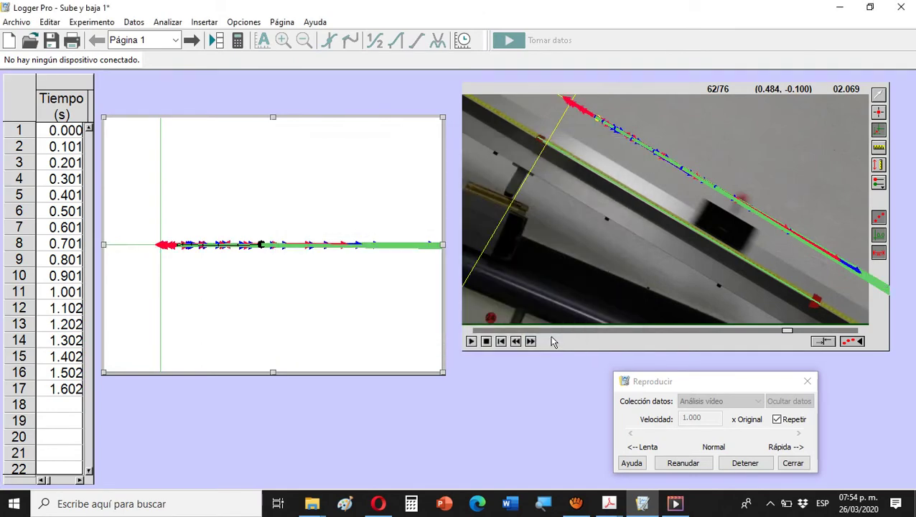
click(685, 463)
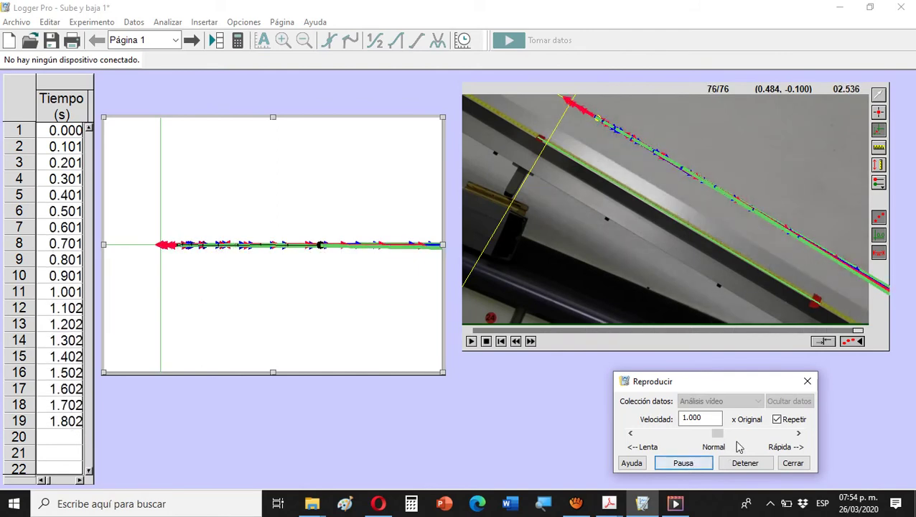
click(680, 463)
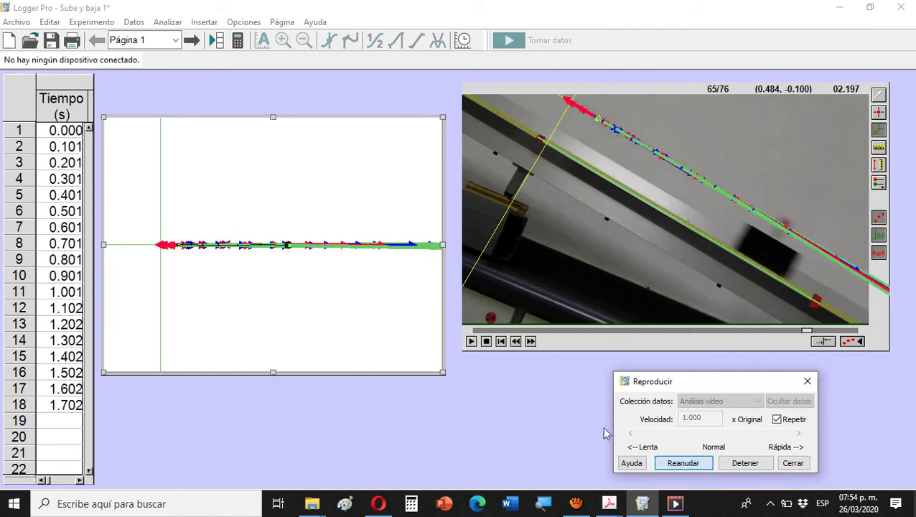
- Hide Vector 3 (A) and Vector 1 (R) in the animated display, and apply the options
click(348, 331)
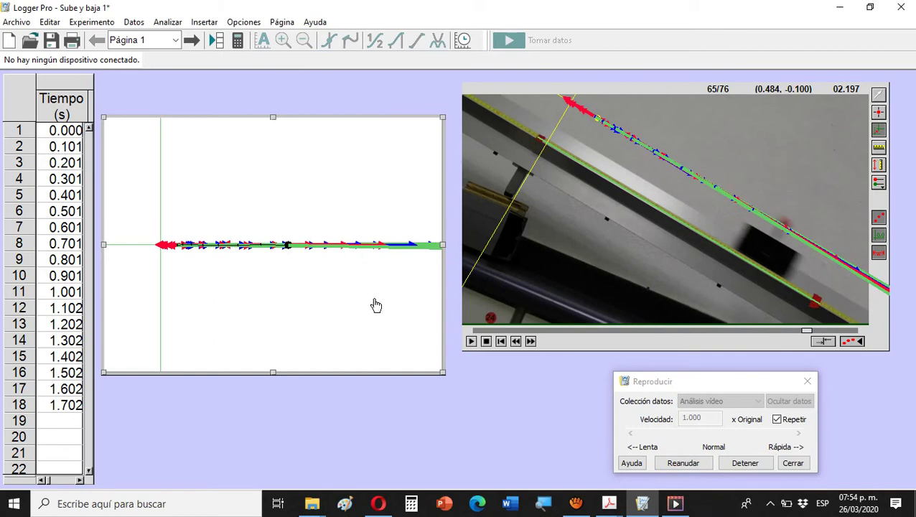
double_click(377, 305)
click(555, 301)
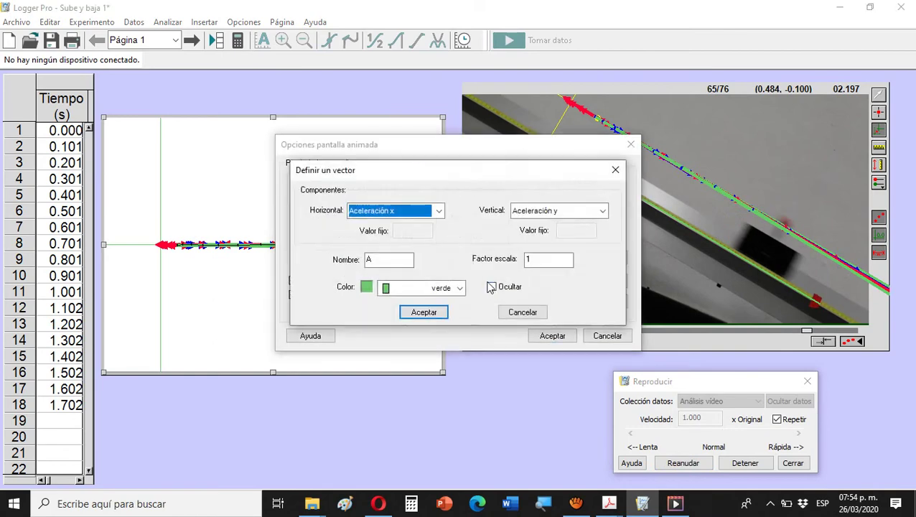
click(423, 312)
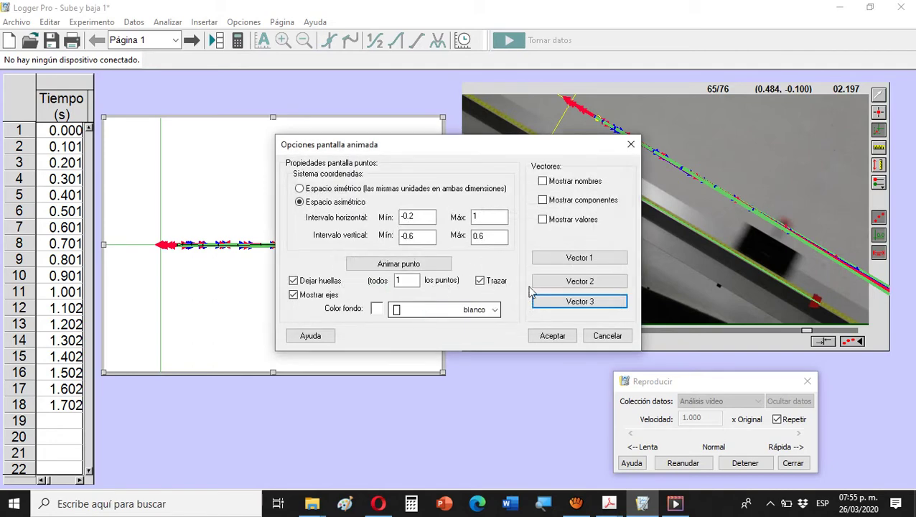
click(564, 259)
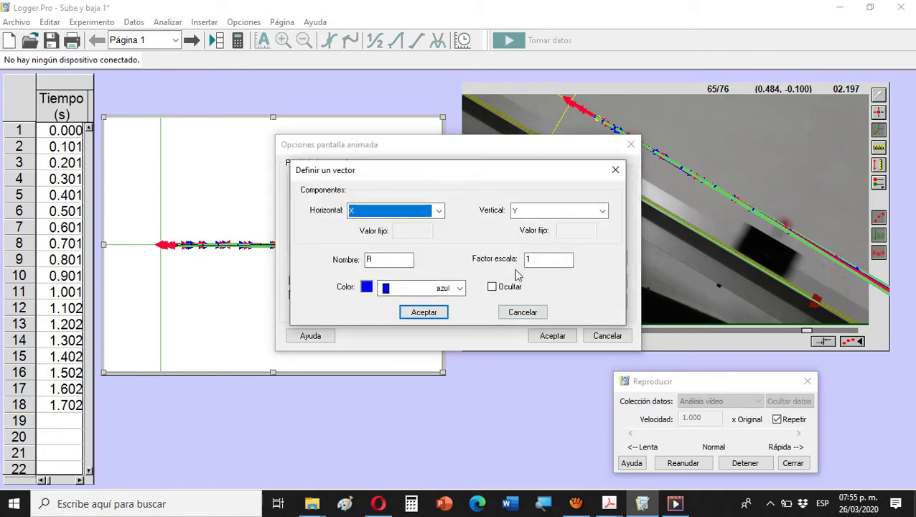
click(445, 313)
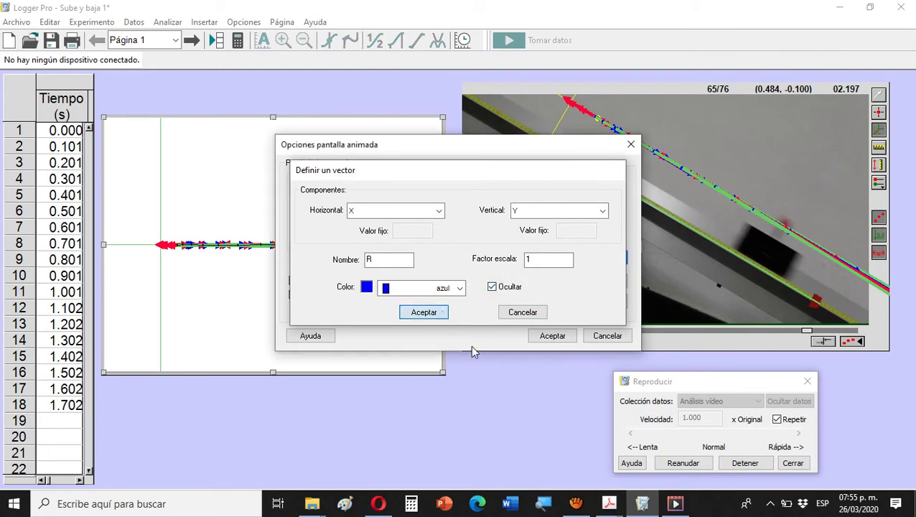
click(563, 339)
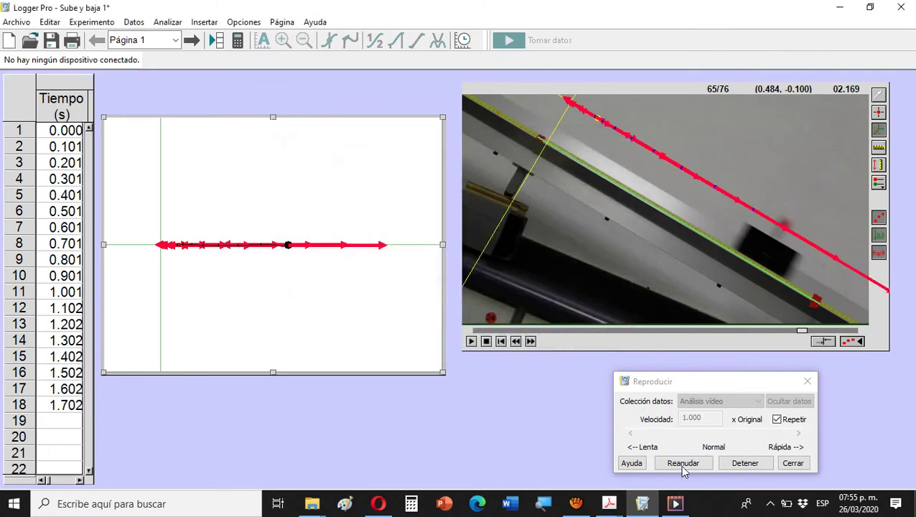
- Play back the animation to examine the velocity vector alone on the video, and pause it
click(682, 464)
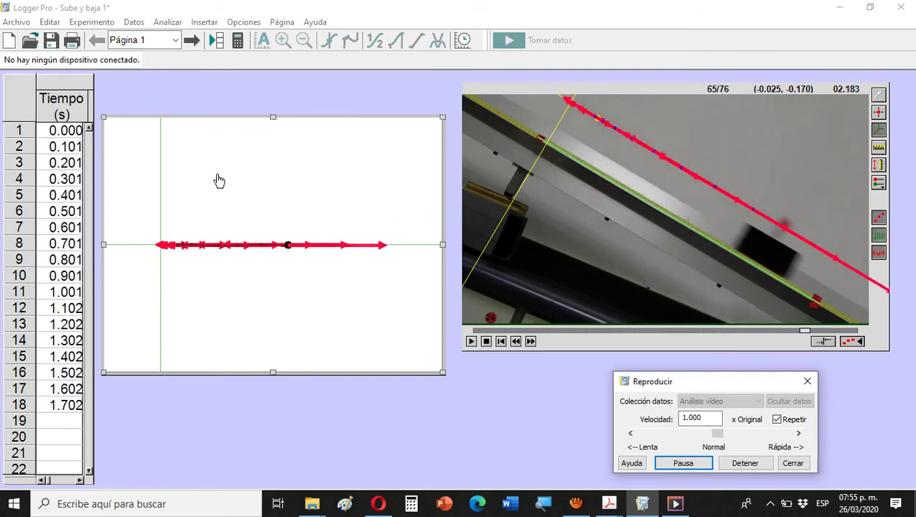
click(691, 463)
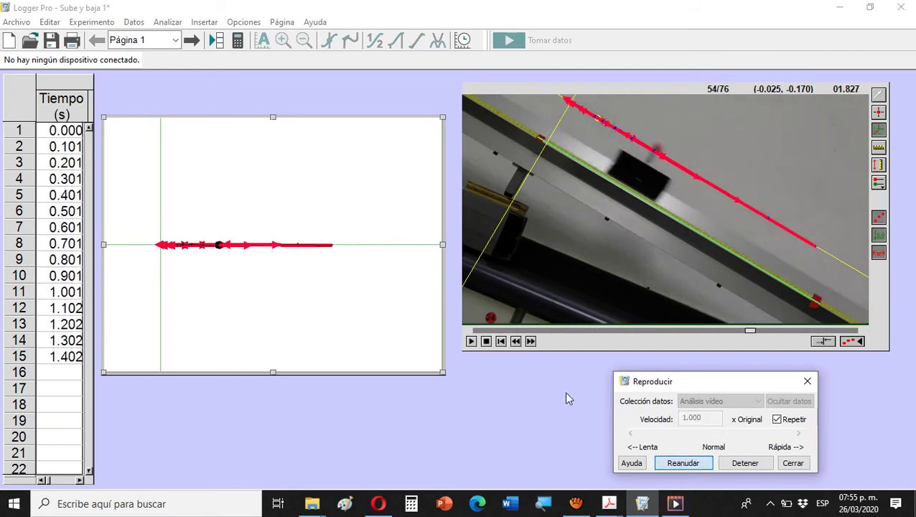
click(255, 172)
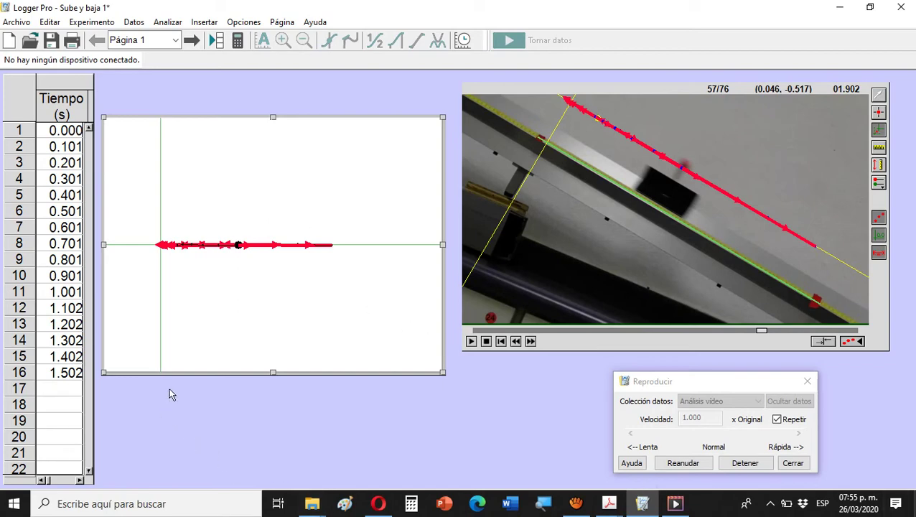
- Disable Dejar huellas for the animated display, apply the options, and resume the playback
double_click(206, 335)
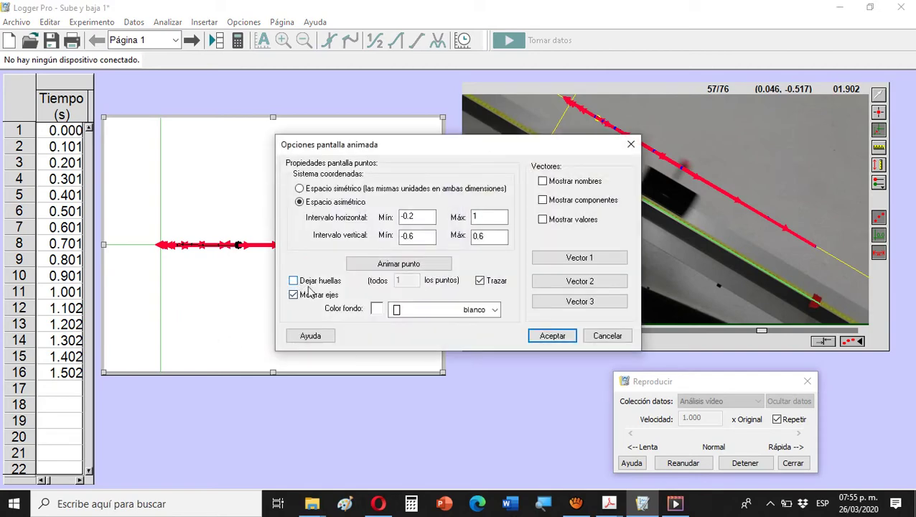
click(550, 336)
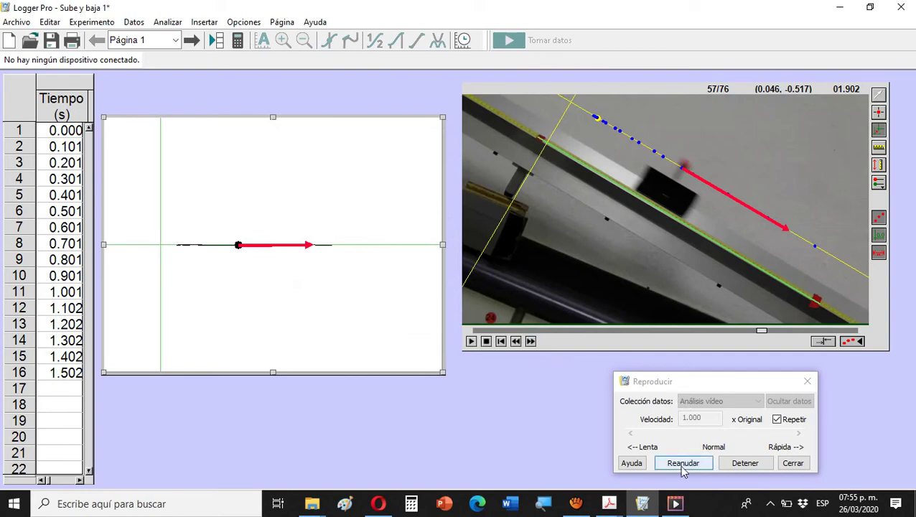
click(682, 465)
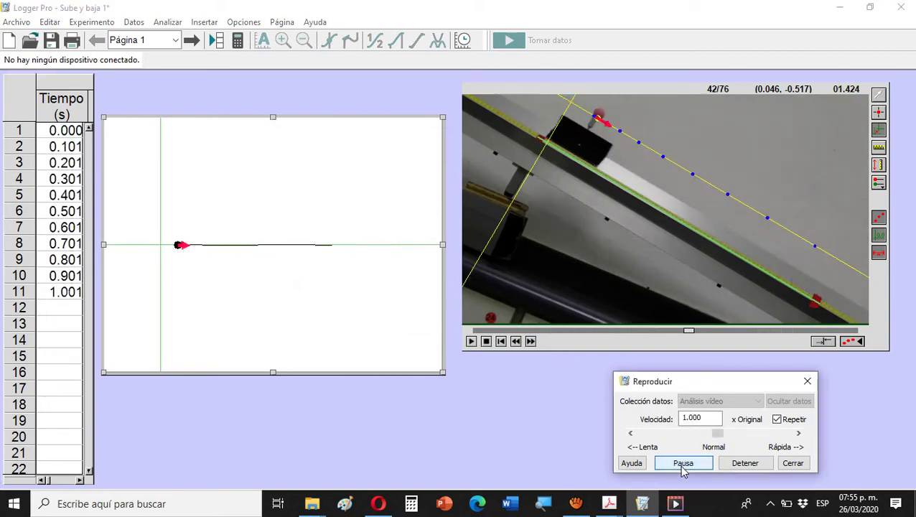
- Slow the playback to 0.131 times the original speed to follow the velocity vector, and pause it
drag(717, 433, 708, 435)
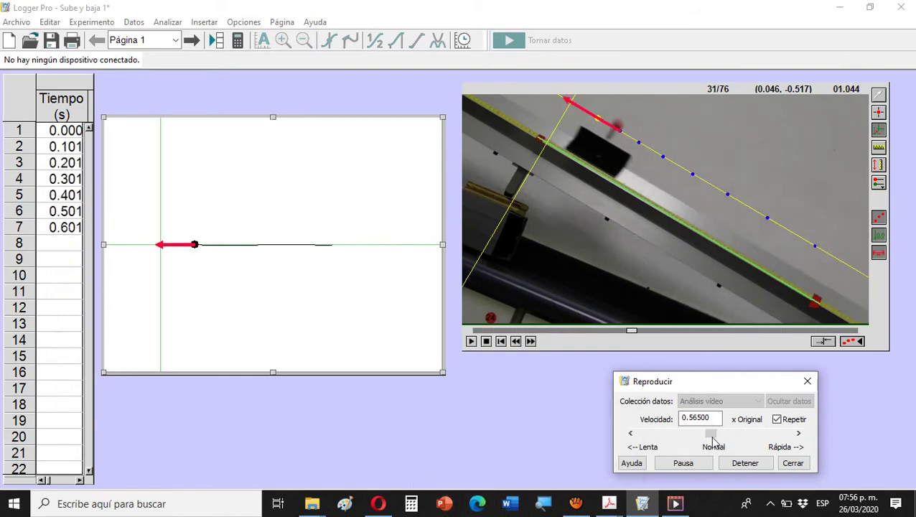
drag(712, 438, 694, 436)
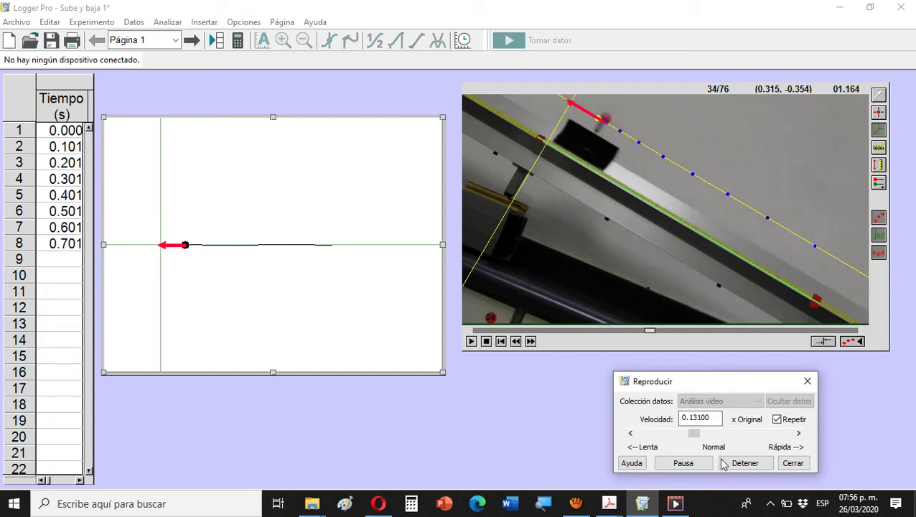
click(688, 464)
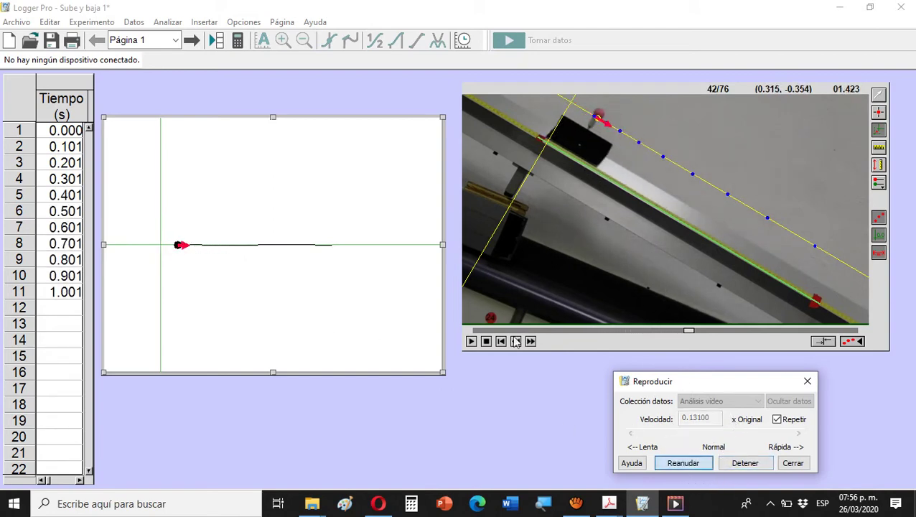
- Hide Vector 2 (V) and show Vector 3 (A) in the animated display, and apply the options
click(334, 261)
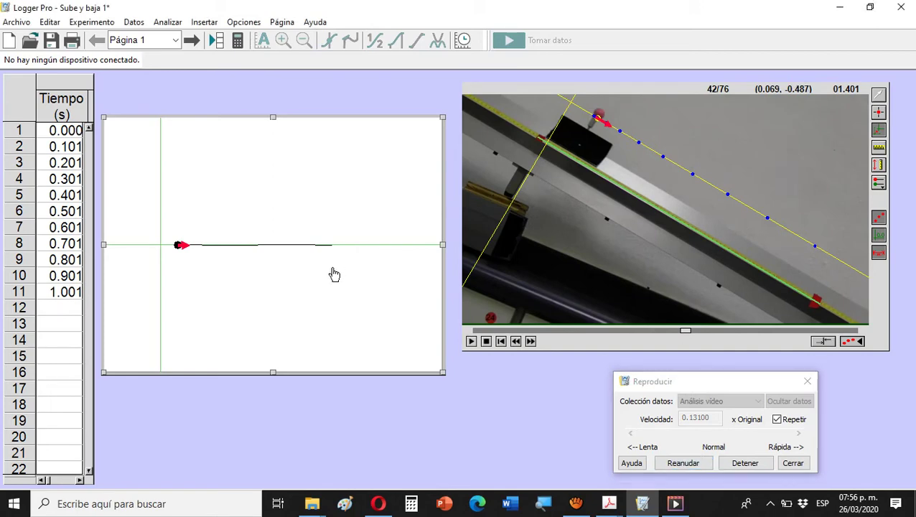
double_click(335, 274)
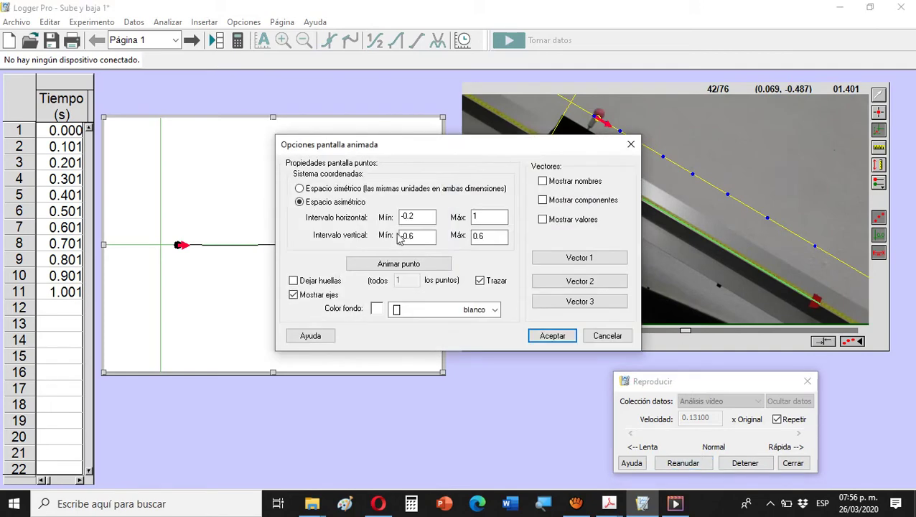
click(550, 283)
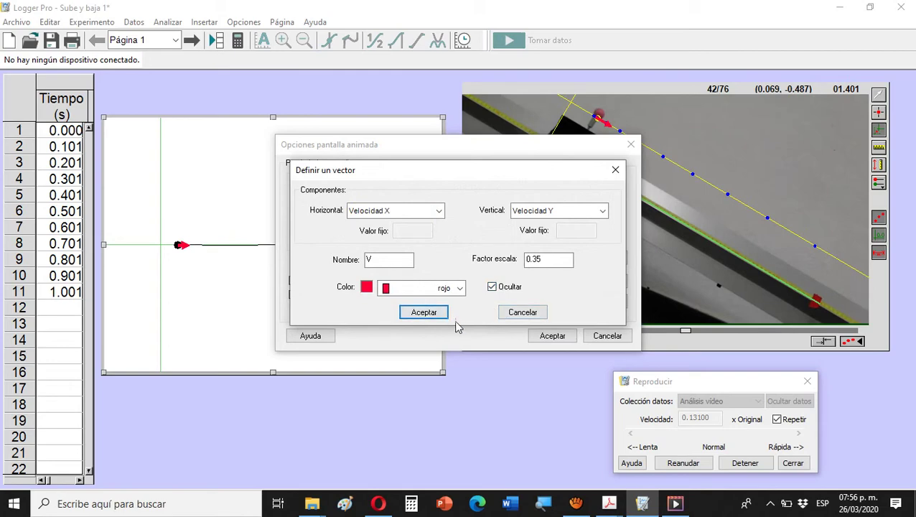
click(425, 314)
click(561, 303)
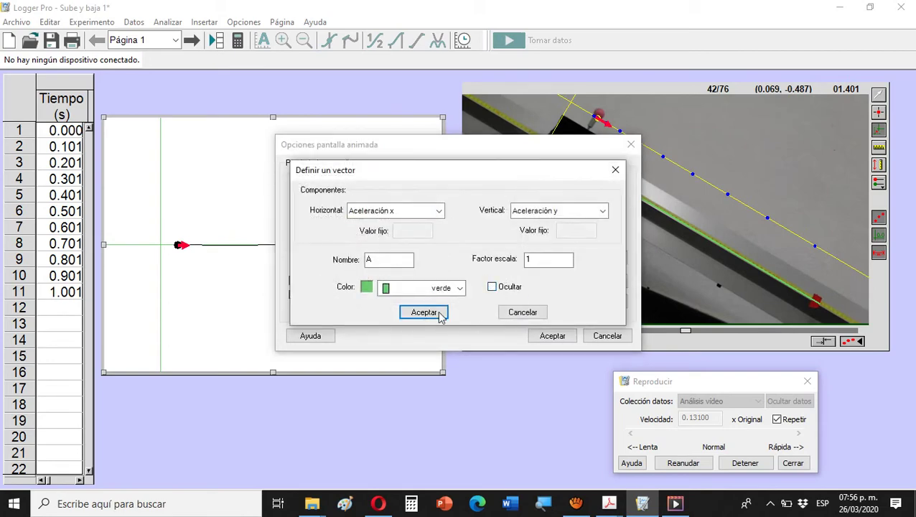
click(426, 313)
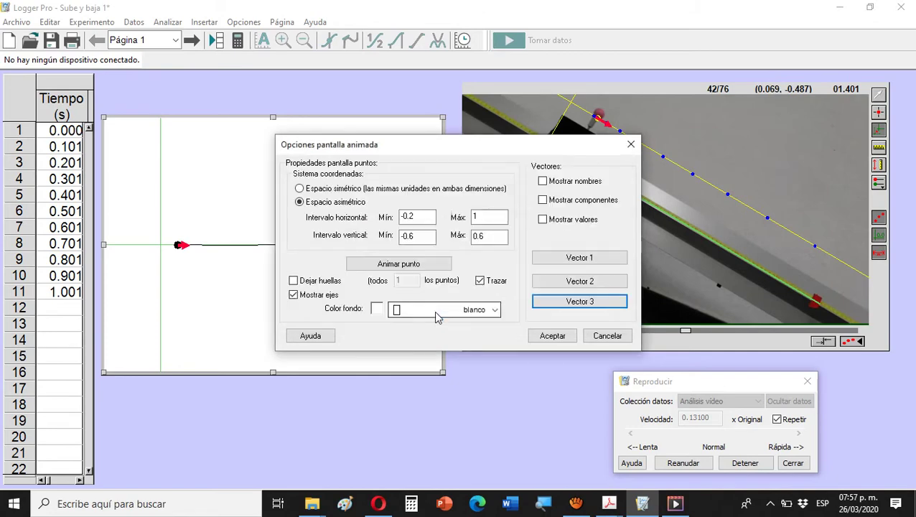
click(551, 336)
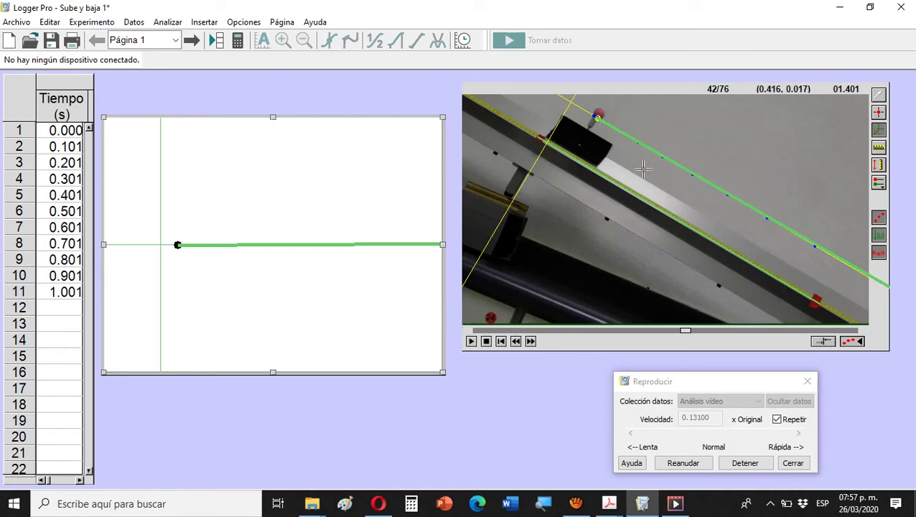
- Set the scale factor of Vector 3 (A) to 0.2 and apply the animated display options
double_click(384, 309)
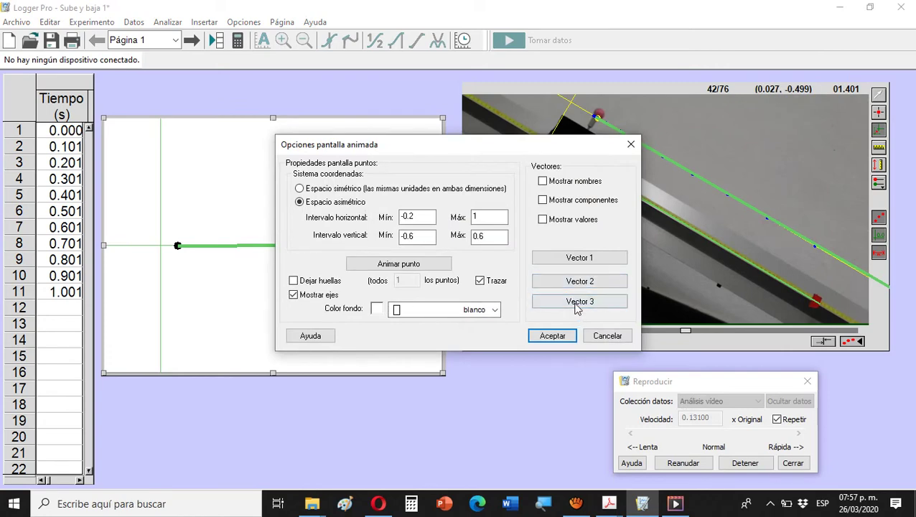
click(576, 301)
click(550, 261)
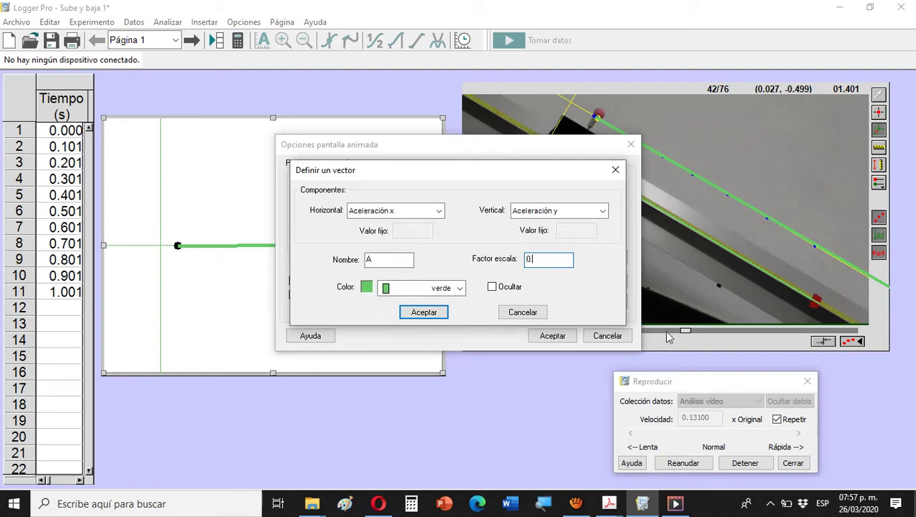
click(424, 313)
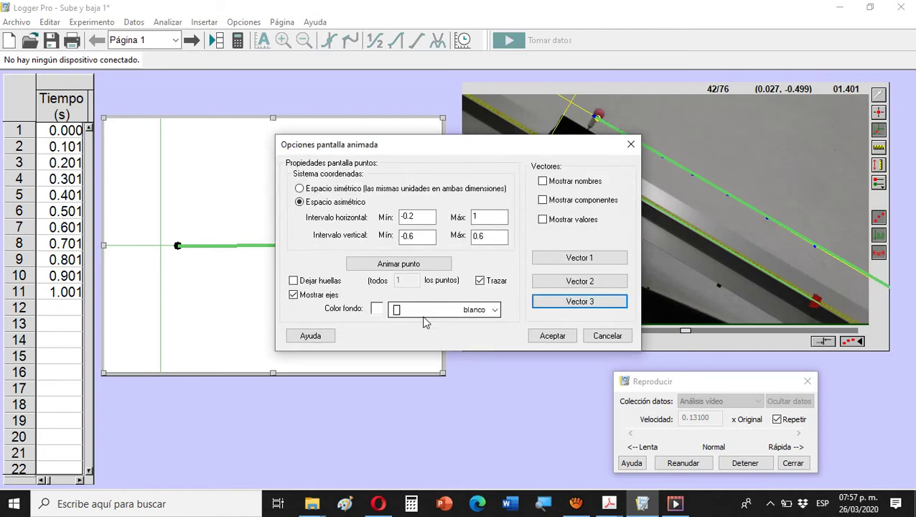
click(552, 336)
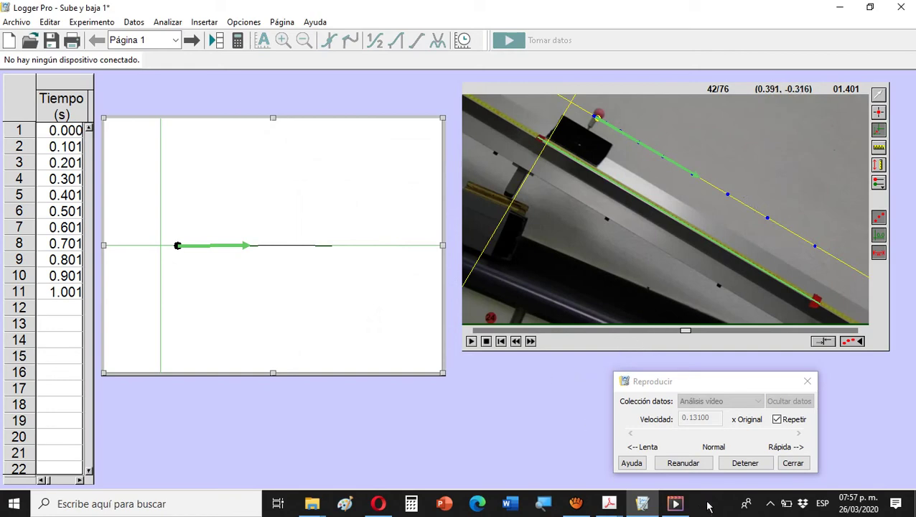
- Resume the playback to examine the acceleration vector alone on the video, and pause it
click(699, 466)
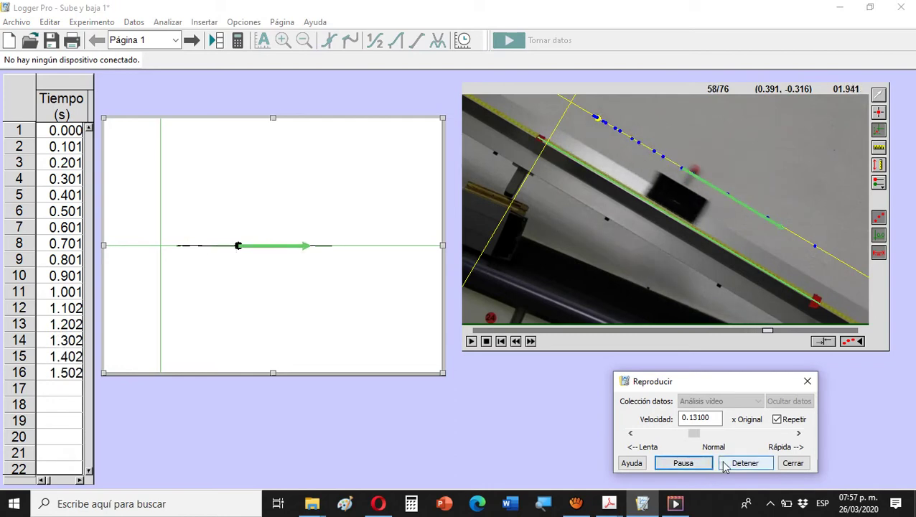
click(722, 464)
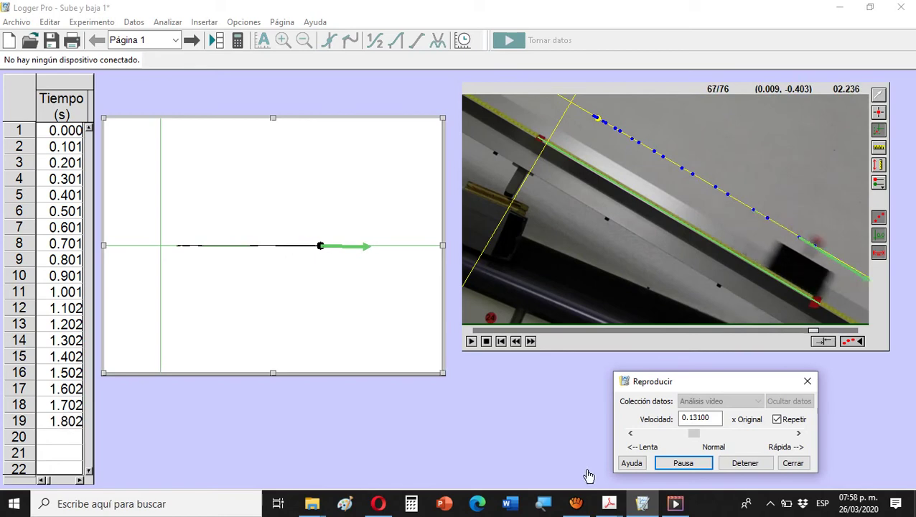
click(683, 463)
- Set the scale factor of Vector 3 (A) to 0.15 in the animated display options
click(282, 288)
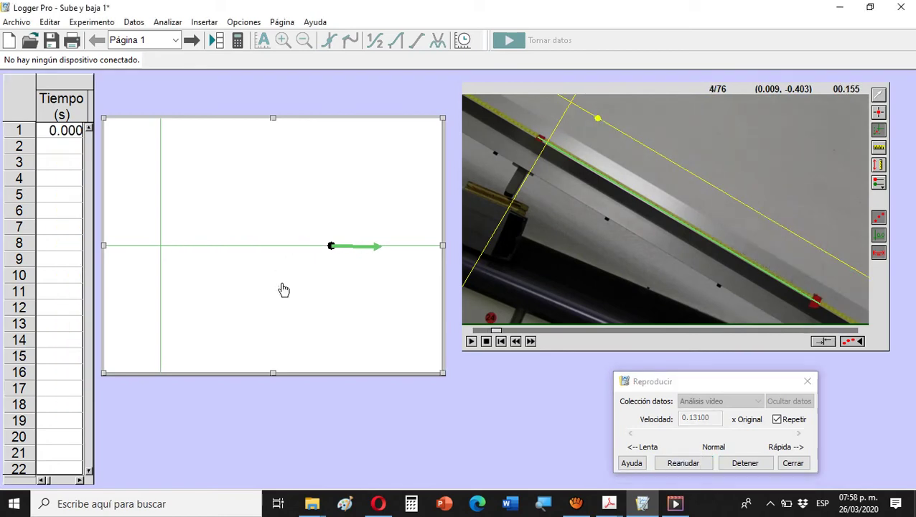
double_click(297, 304)
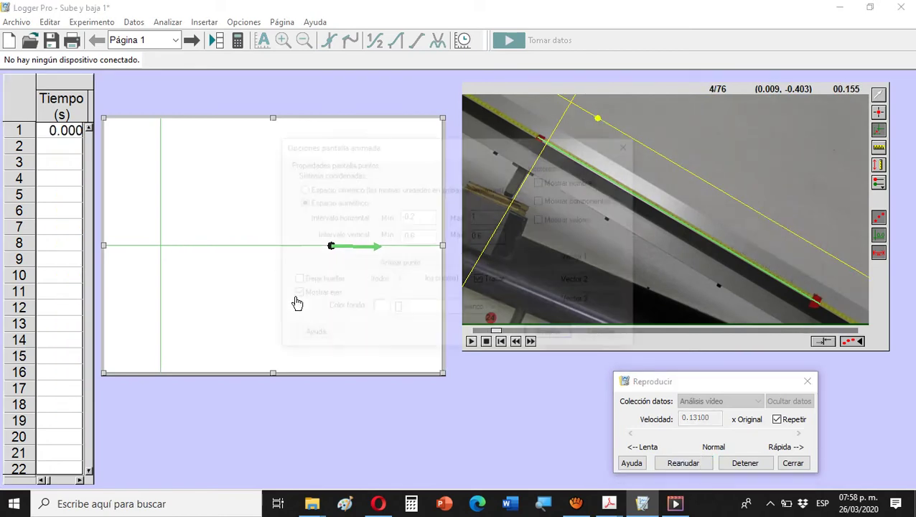
click(569, 302)
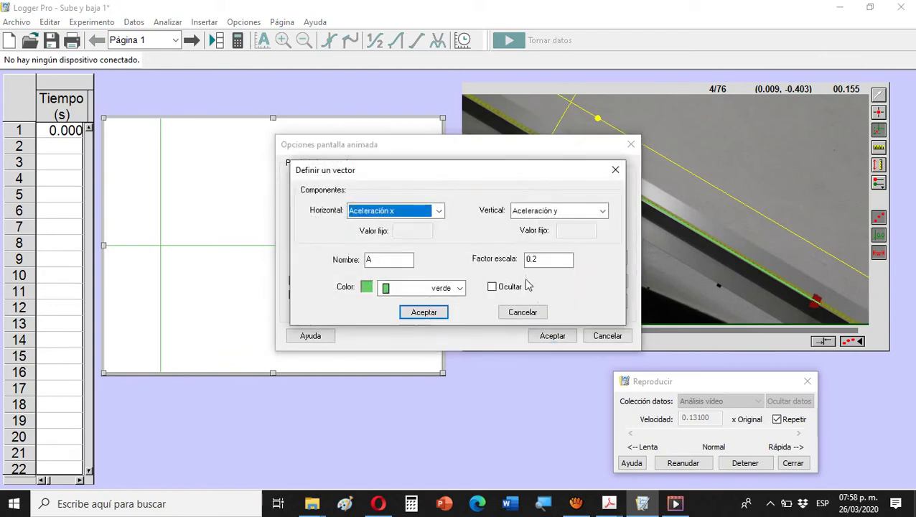
click(539, 263)
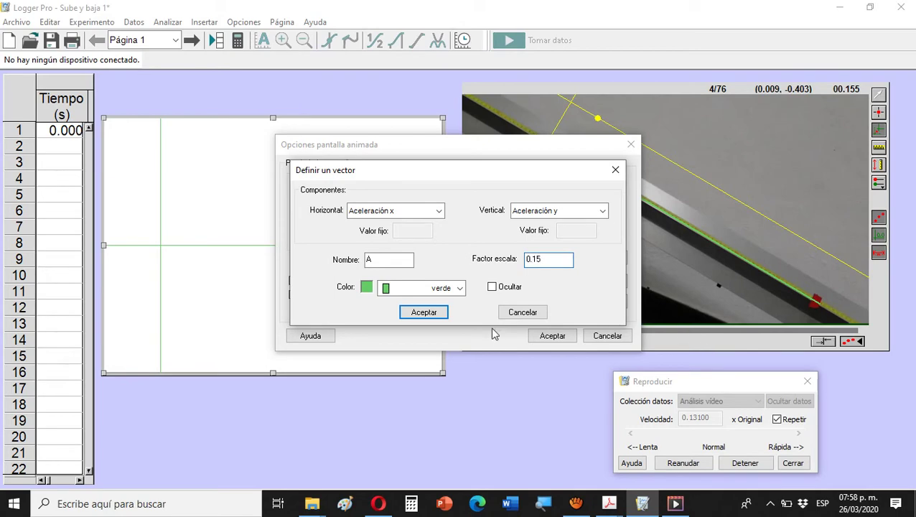
click(431, 313)
- Show Vector 1 (R) and Vector 2 (V) again, apply the options, and resume the playback to examine all three vectors
click(573, 263)
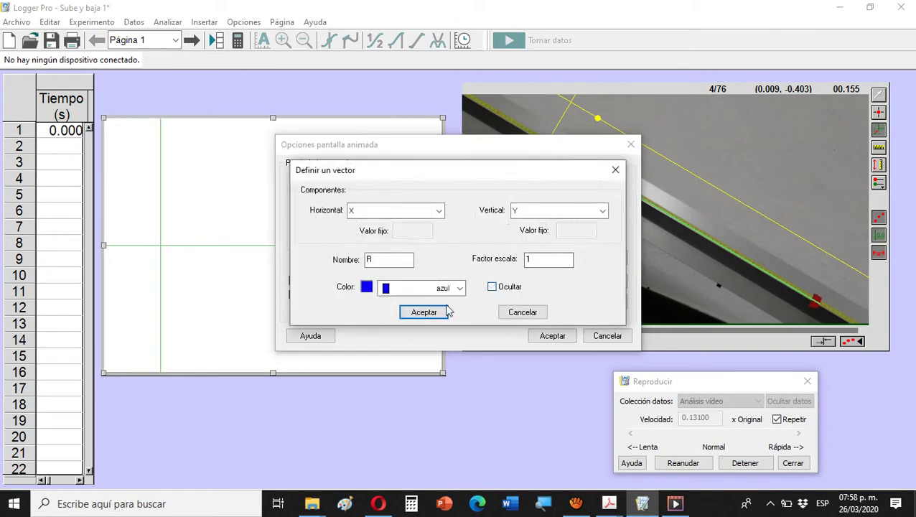
click(425, 313)
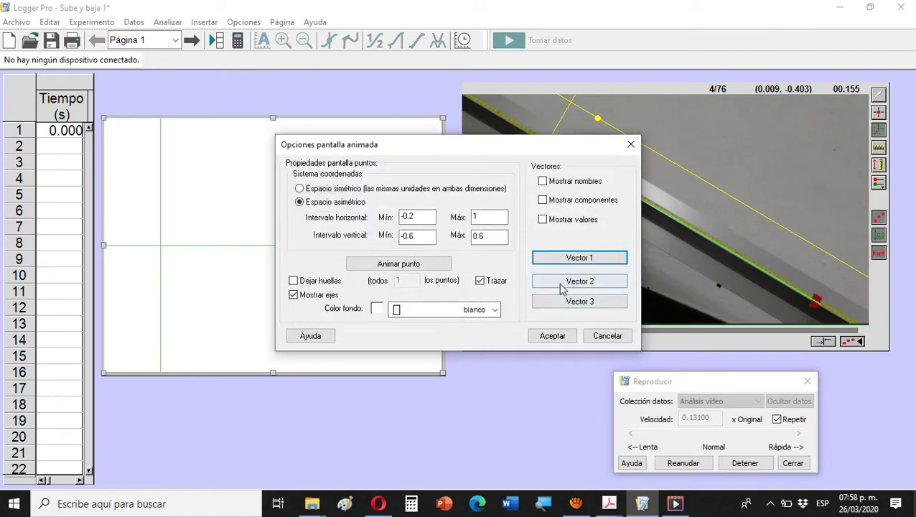
click(563, 286)
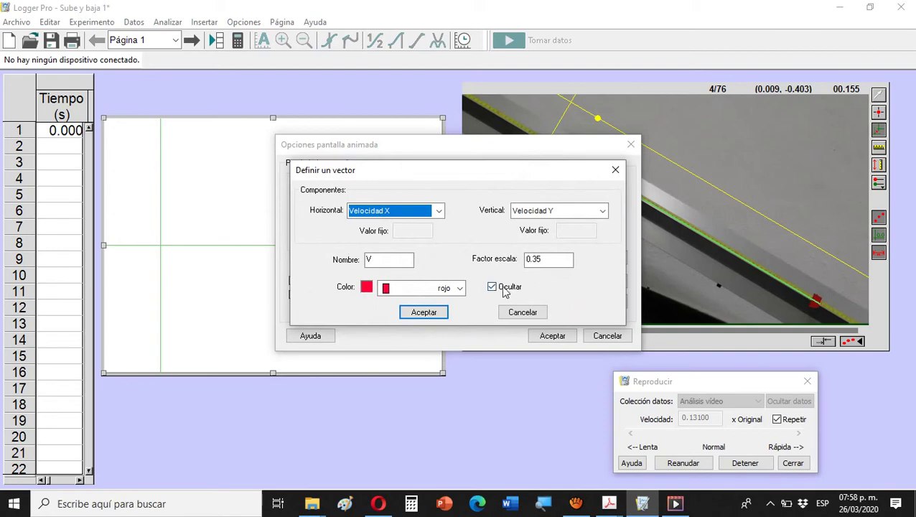
click(427, 314)
click(552, 336)
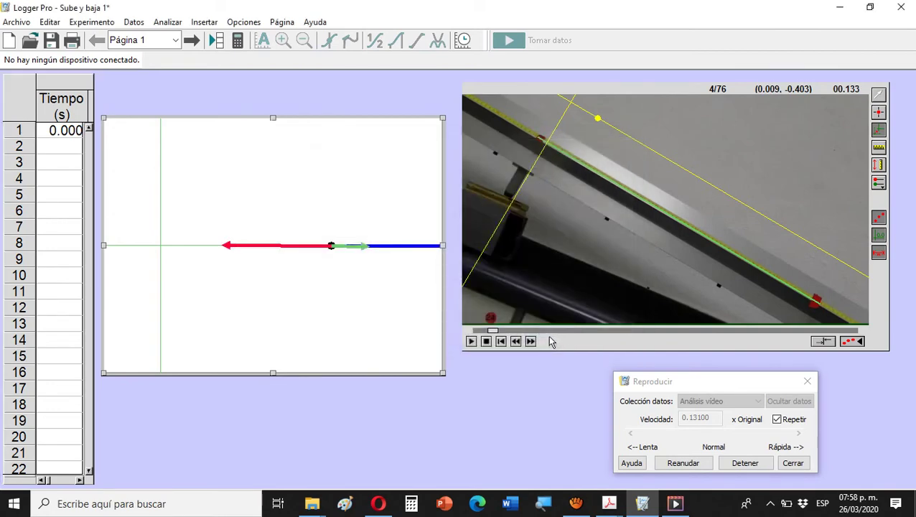
click(688, 464)
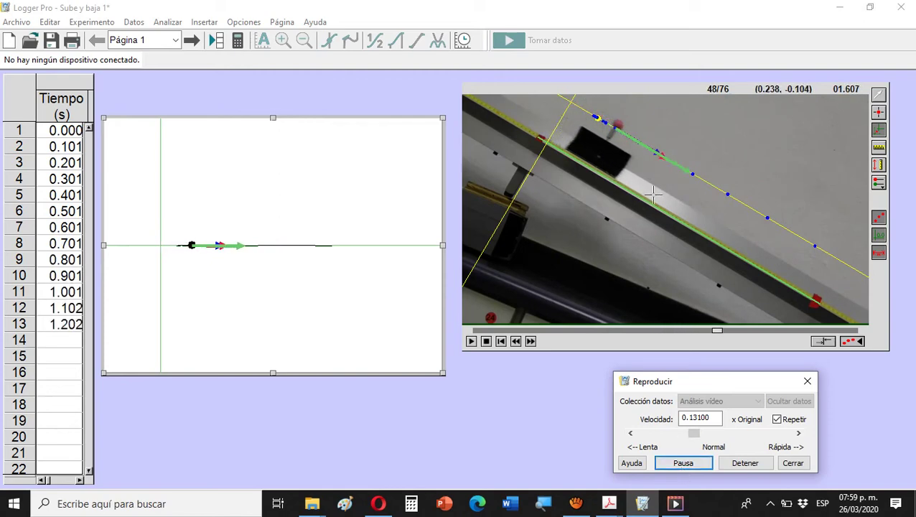
- Enter a scale factor of 1 for Vector 1 (R) and apply the animated display options
double_click(305, 204)
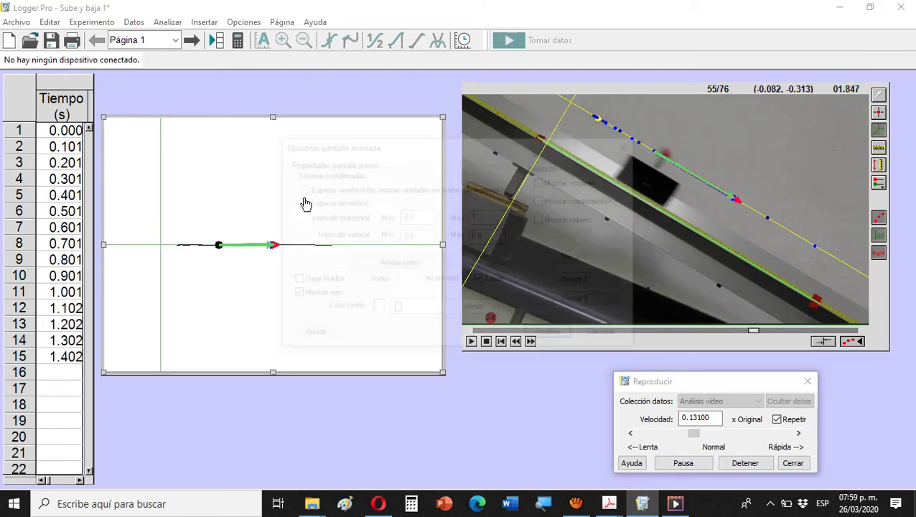
click(569, 259)
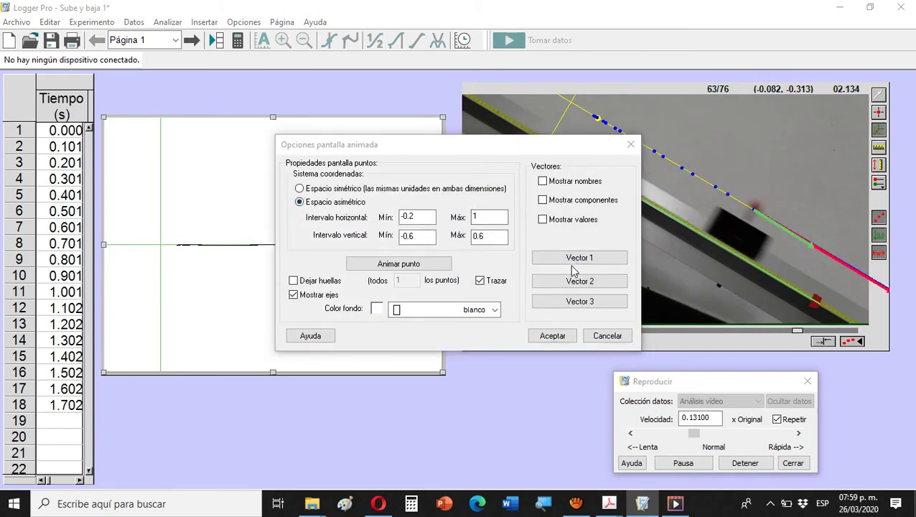
click(544, 263)
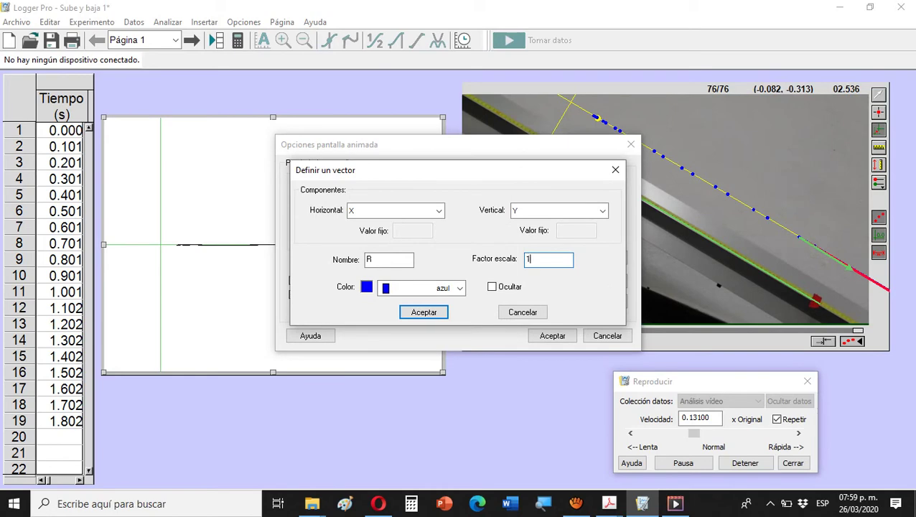
click(405, 314)
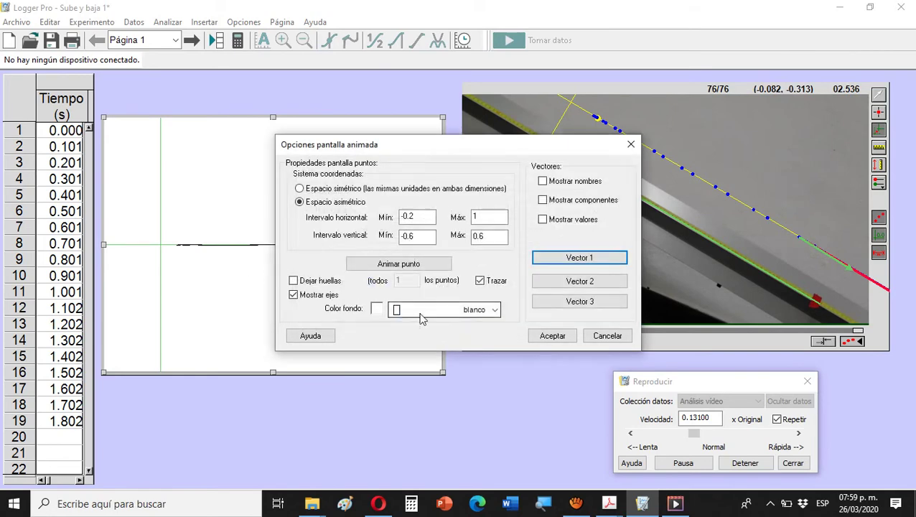
click(552, 338)
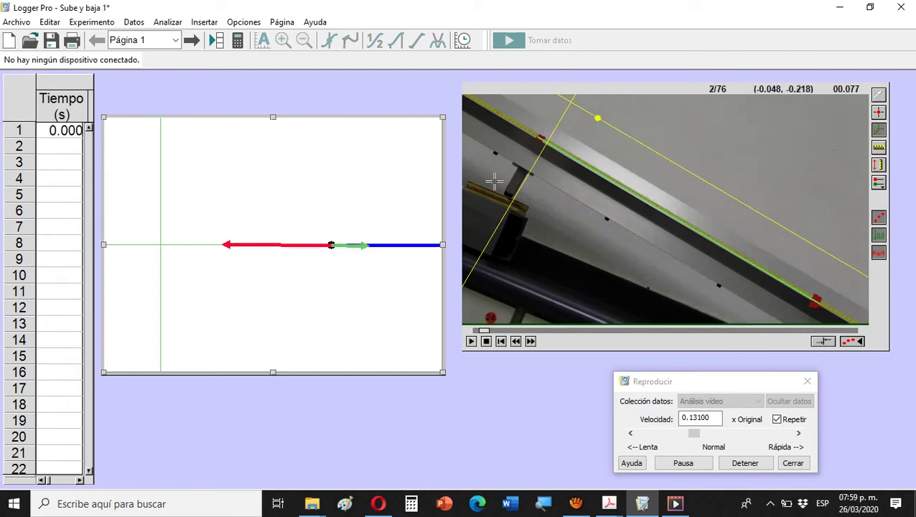
- Set the scale factor of Vector 1 (R) to -1 and apply the animated display options
double_click(378, 181)
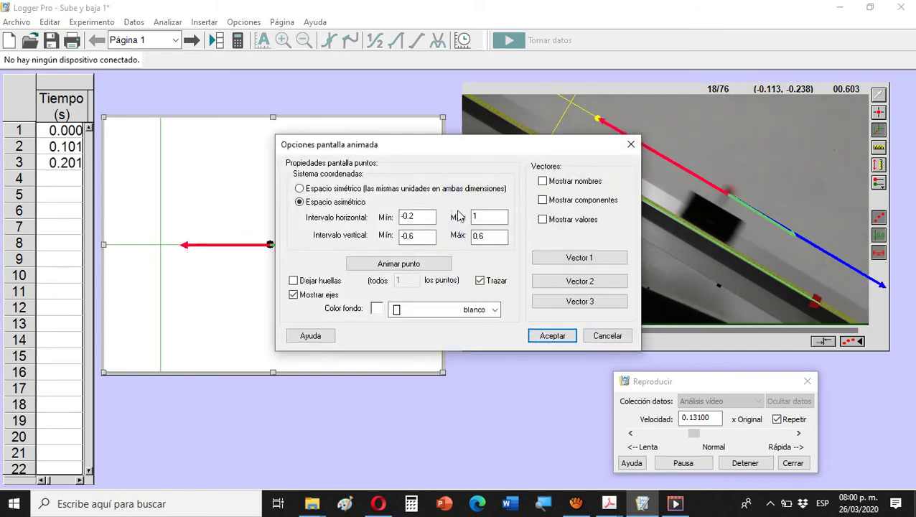
click(574, 258)
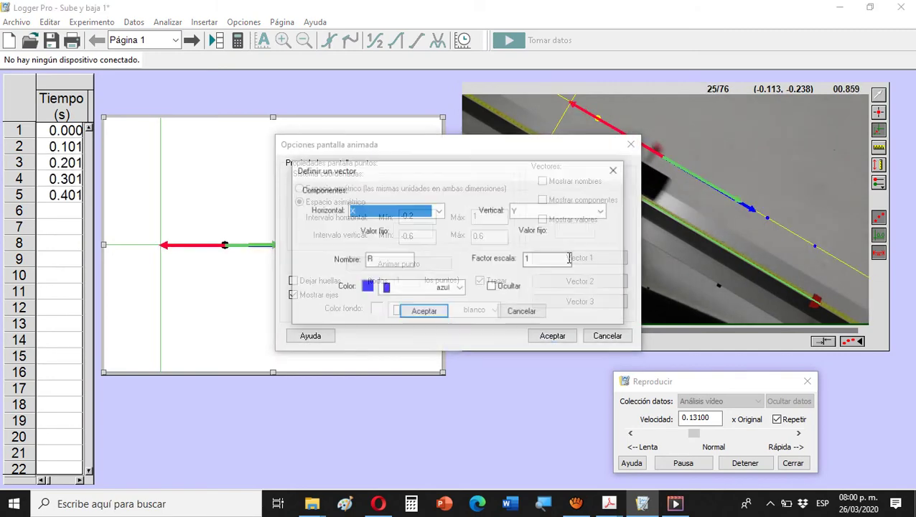
click(527, 260)
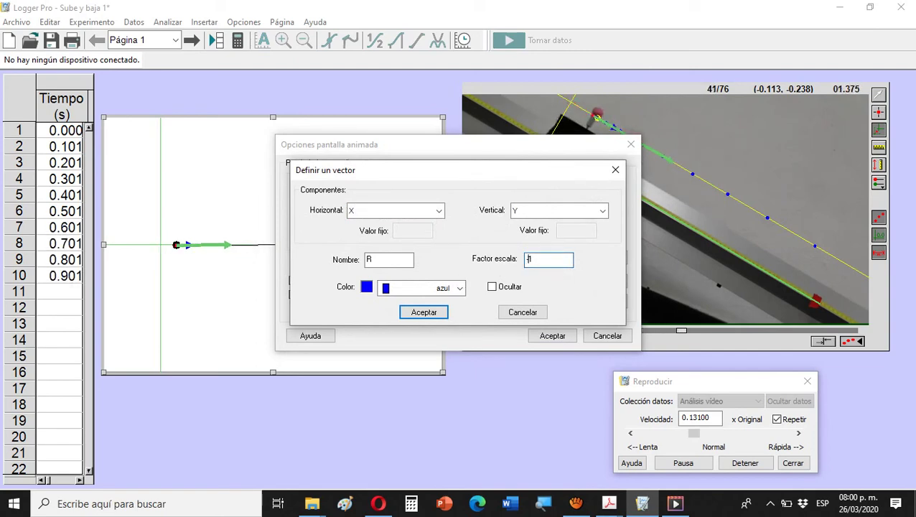
click(423, 313)
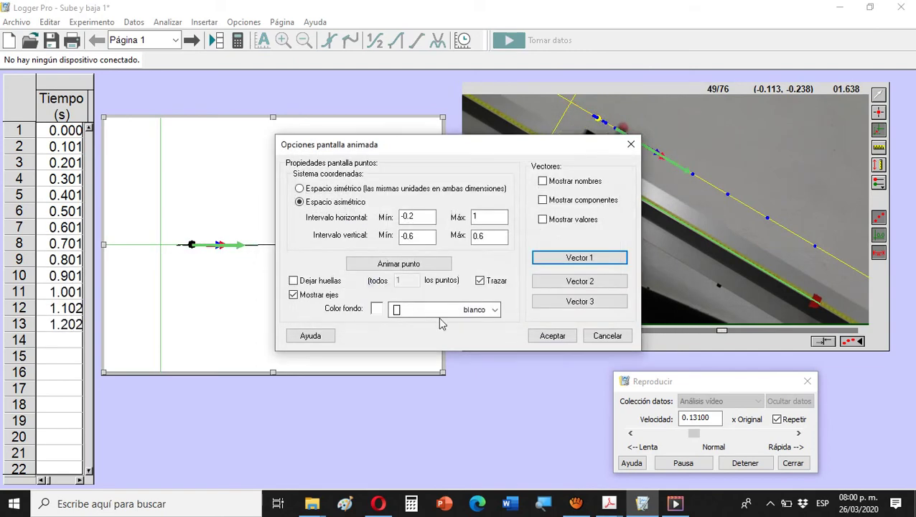
click(550, 336)
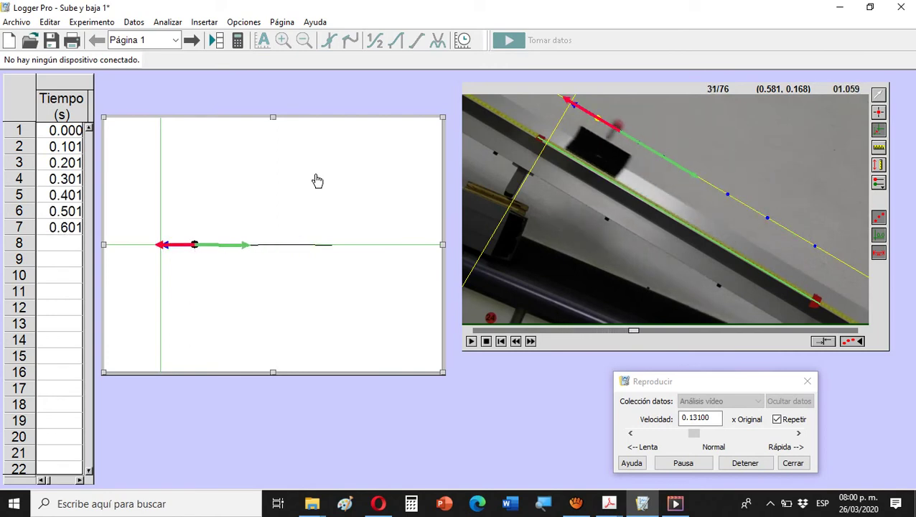
- Move the animated display and the video higher on the page, and pause the playback
drag(262, 145, 263, 105)
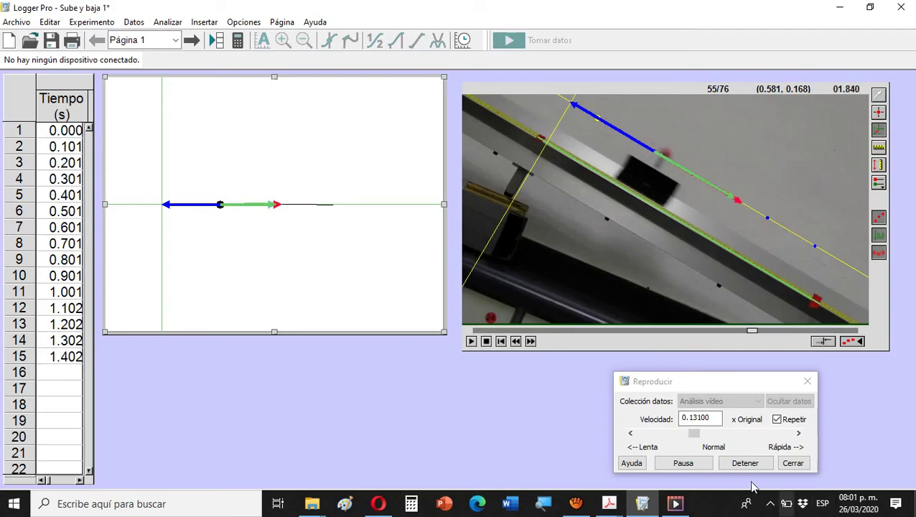
click(707, 464)
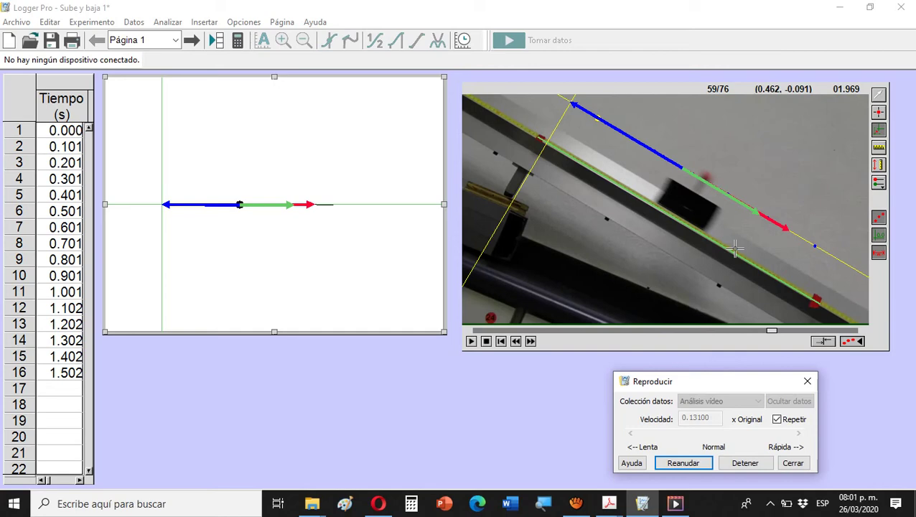
click(635, 92)
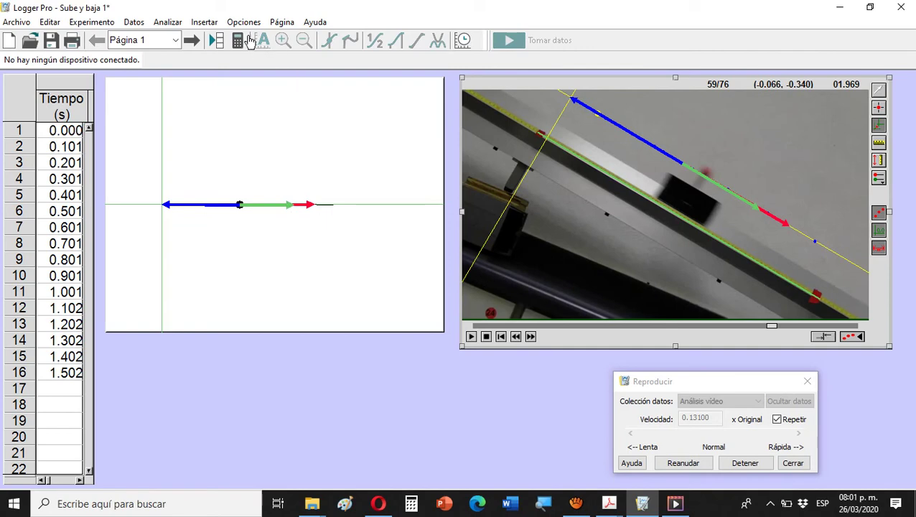
- Insert a digital meter and place it just below the animated display
click(204, 22)
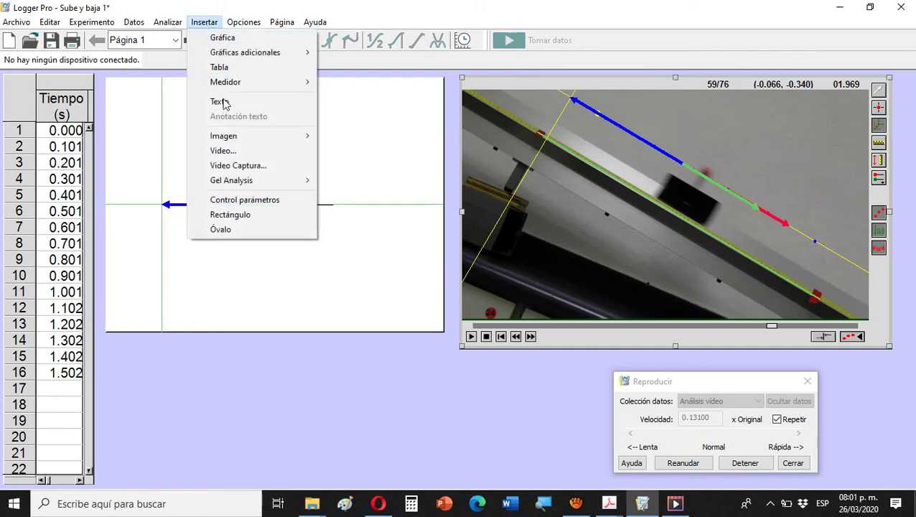
mouse_move(229, 87)
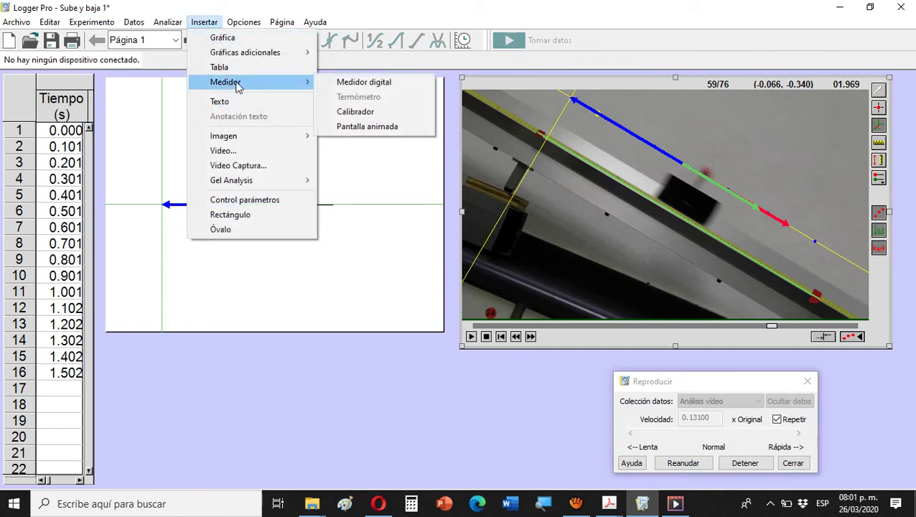
click(372, 88)
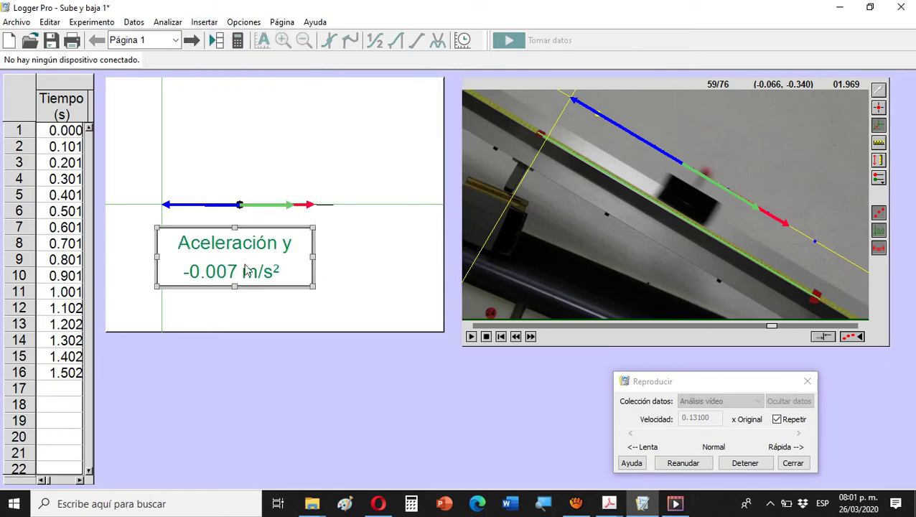
drag(239, 254, 206, 390)
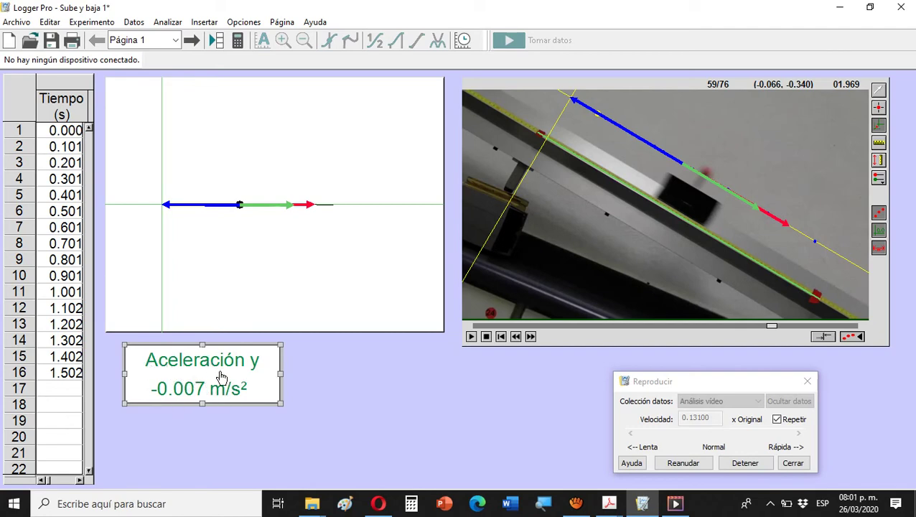
- Set the digital meter's column to Velocidad X and apply the options
double_click(221, 378)
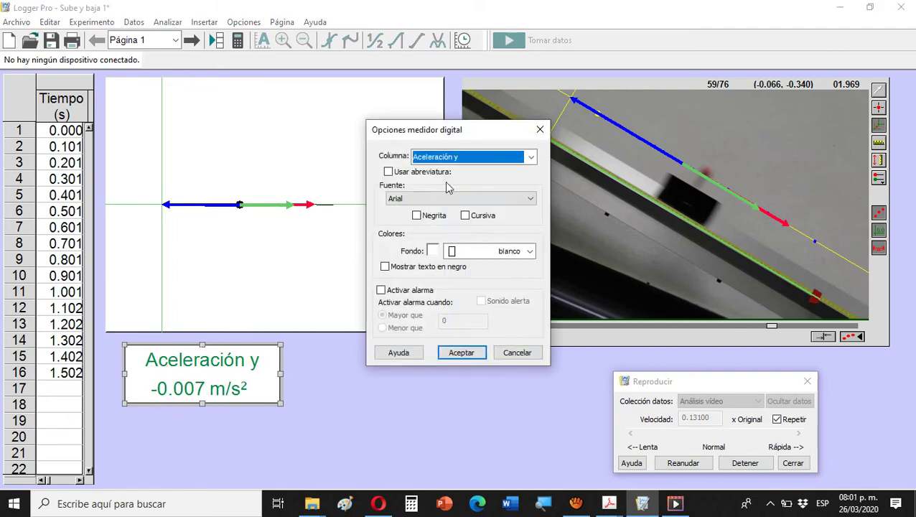
click(532, 157)
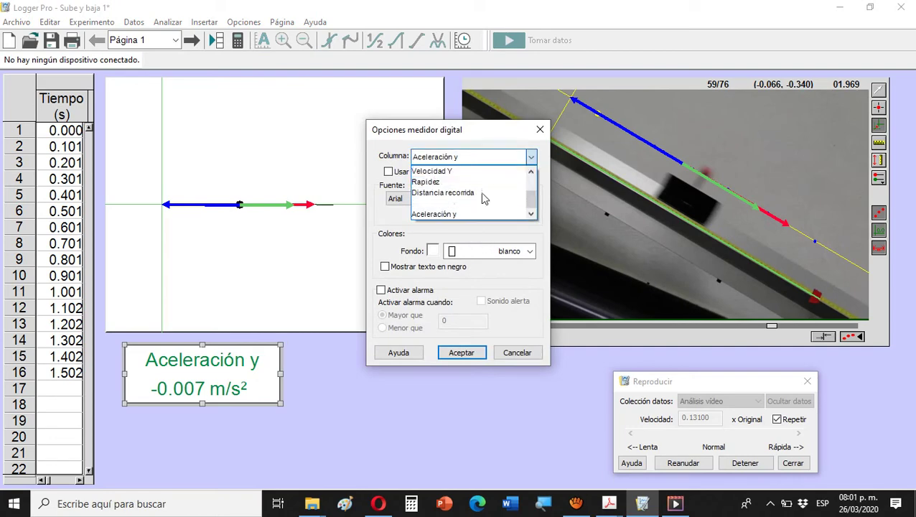
click(531, 173)
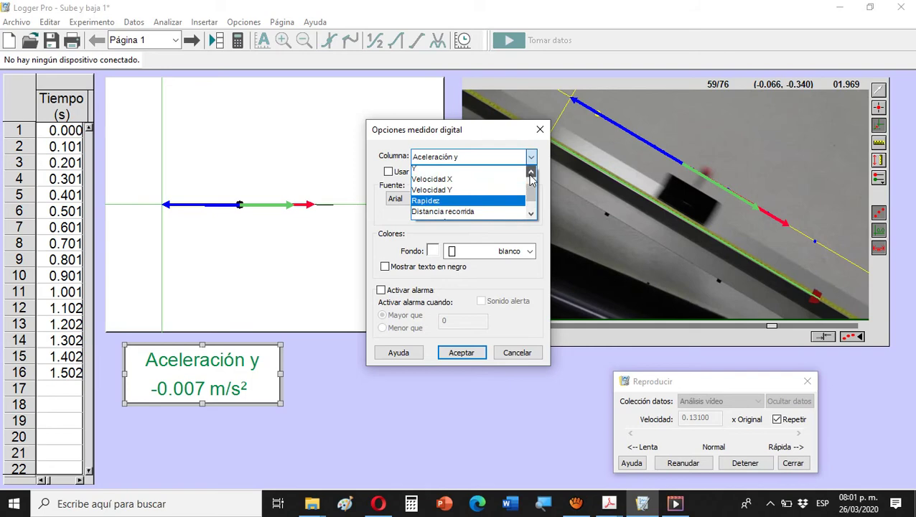
click(435, 179)
click(461, 357)
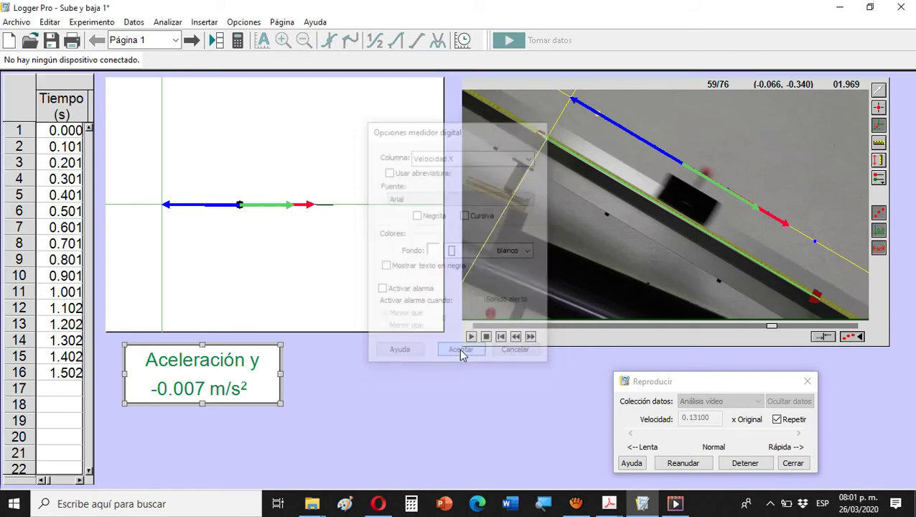
- Duplicate the Velocidad X meter by copying and pasting, and place the copy beside the original
right_click(231, 378)
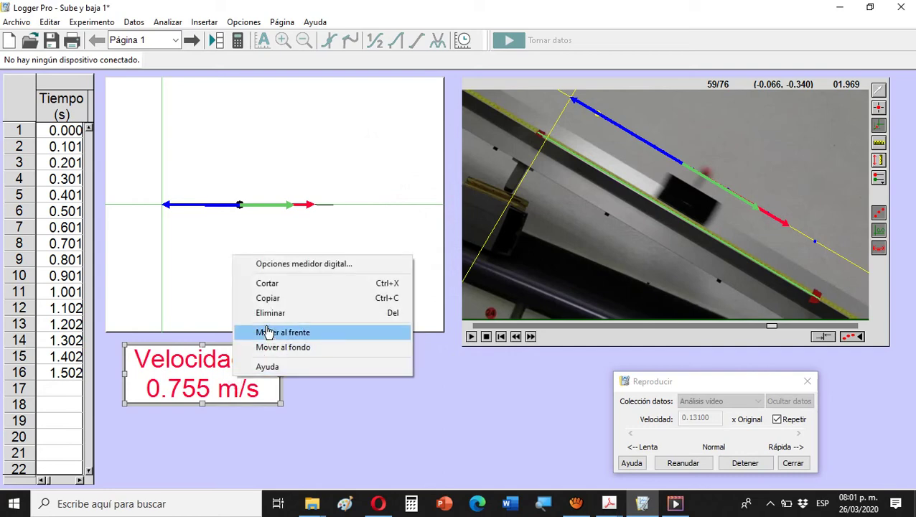
click(277, 303)
click(339, 386)
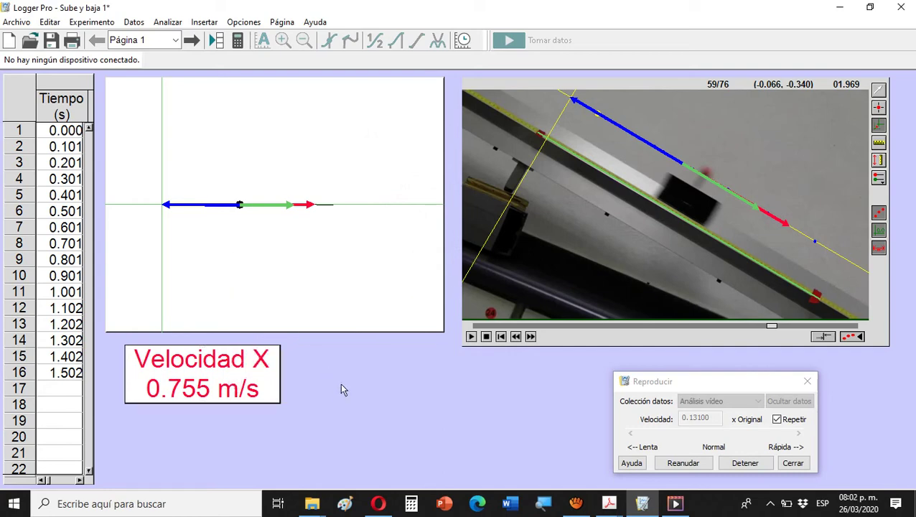
right_click(342, 385)
click(392, 337)
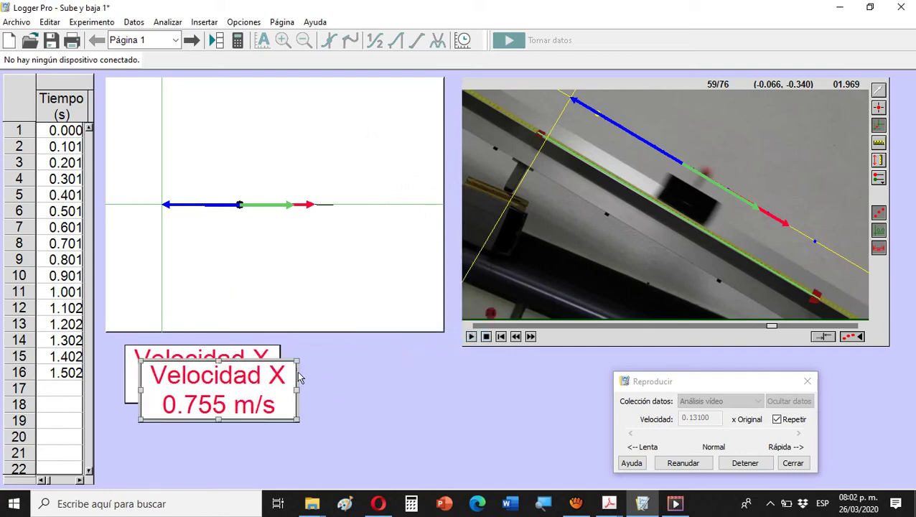
drag(231, 385, 374, 366)
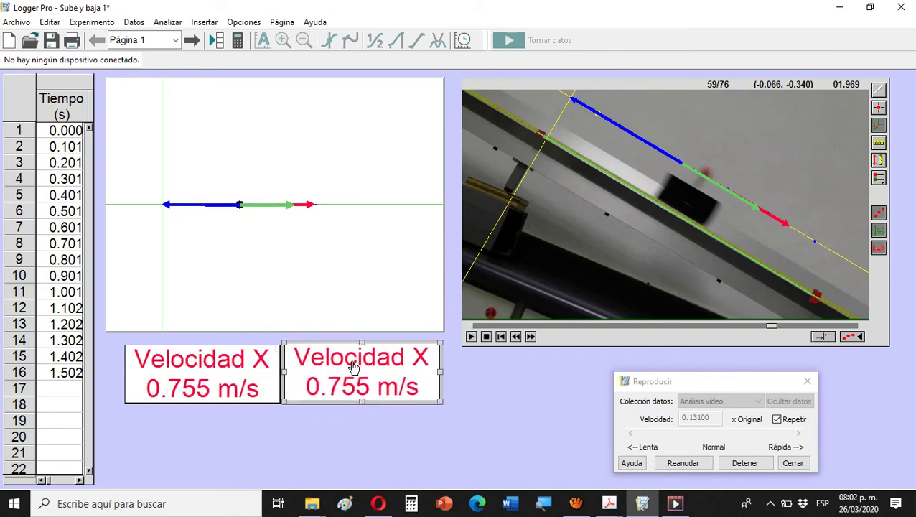
- Set the column of the duplicated meter to Velocidad Y and apply the options
double_click(354, 368)
click(529, 156)
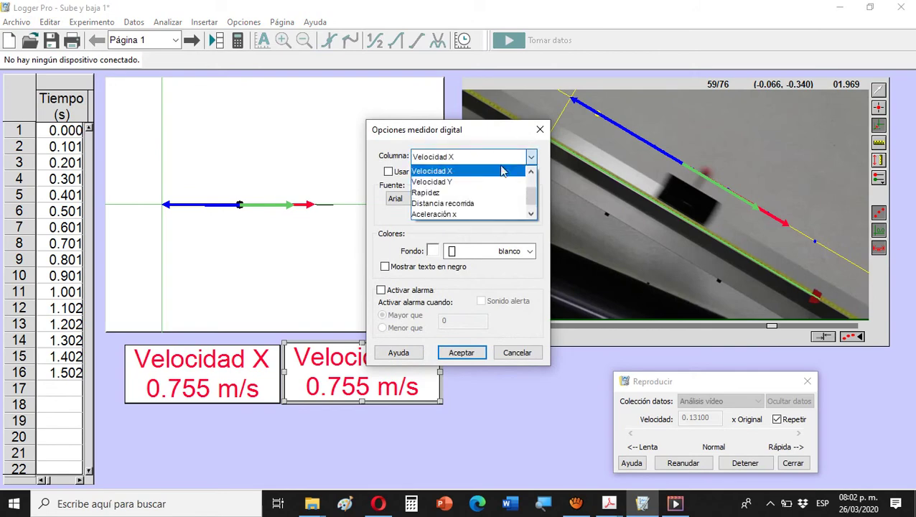
click(438, 183)
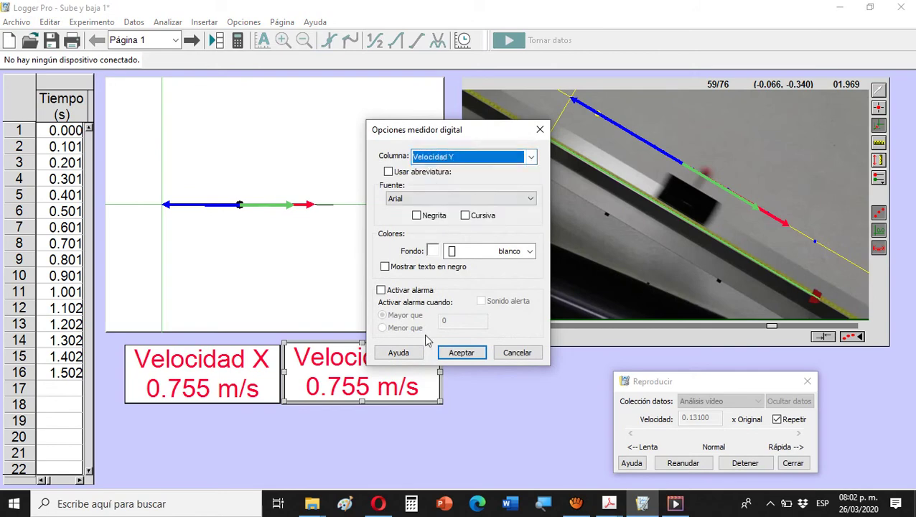
click(461, 352)
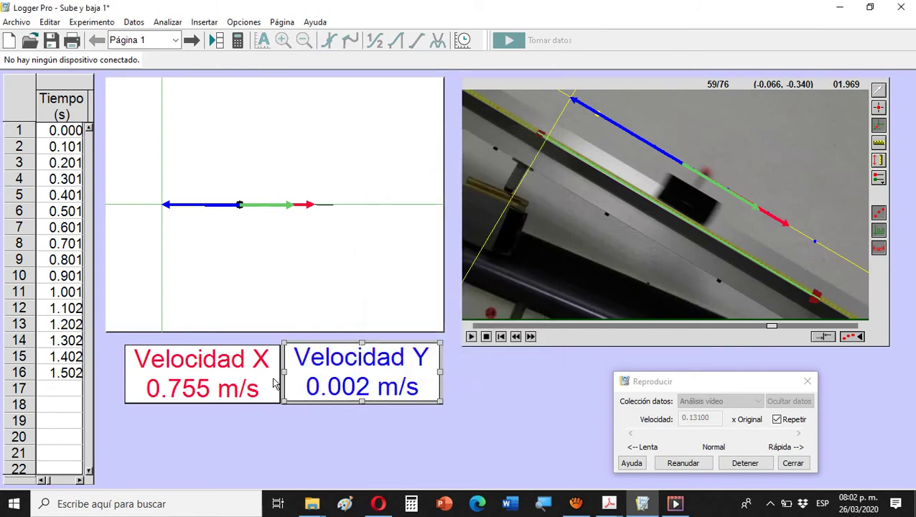
- Insert a Calibrador gauge, shrink it slightly, and fit it below the video beside the relocated playback dialog
drag(727, 382, 821, 374)
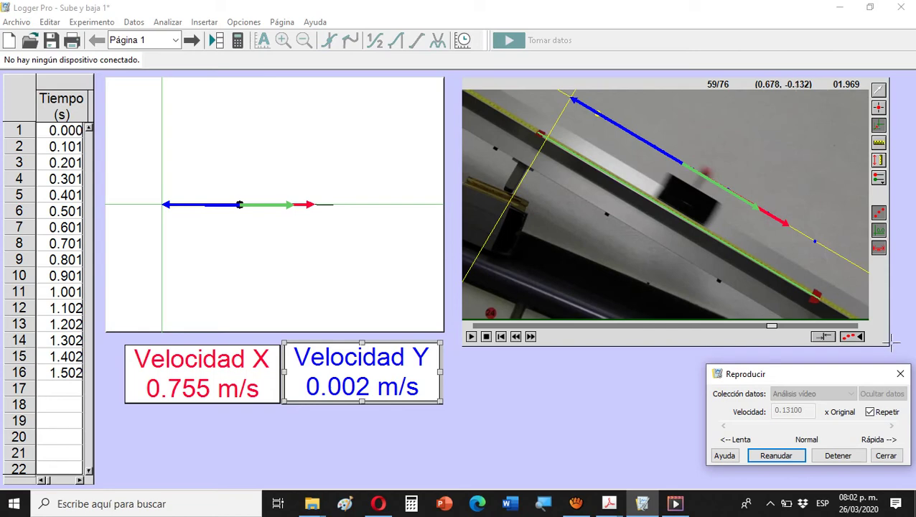
click(788, 457)
click(204, 21)
mouse_move(237, 82)
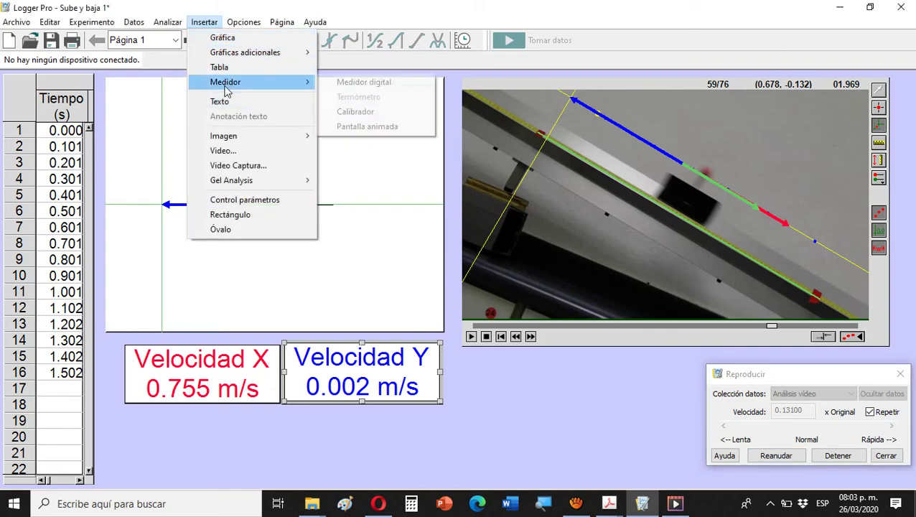
click(351, 117)
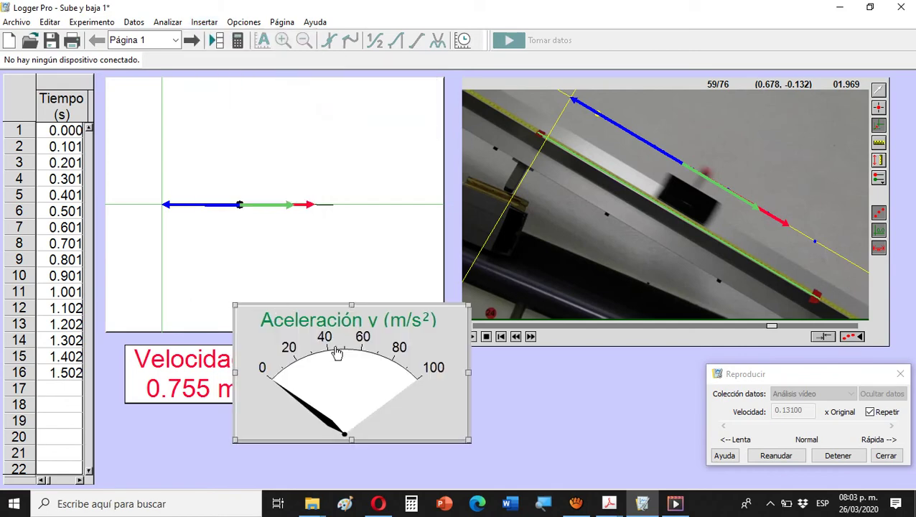
drag(343, 360, 560, 407)
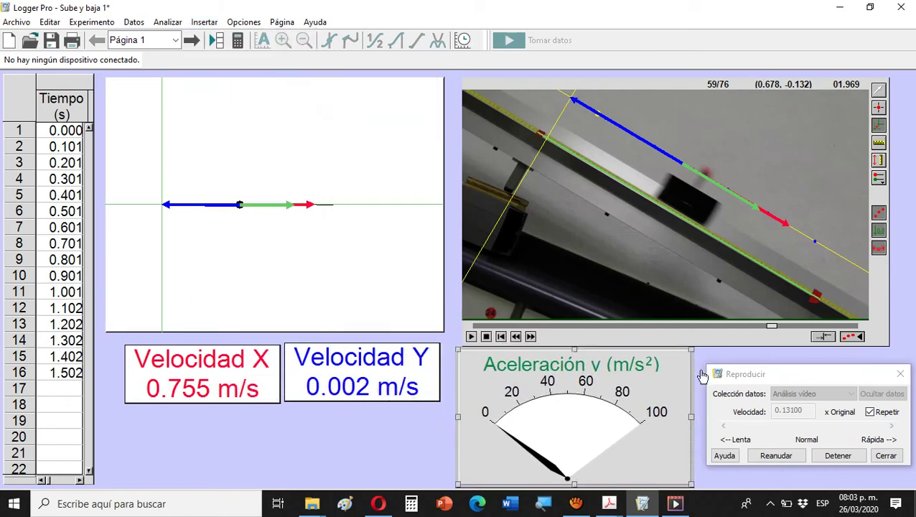
drag(691, 351, 682, 365)
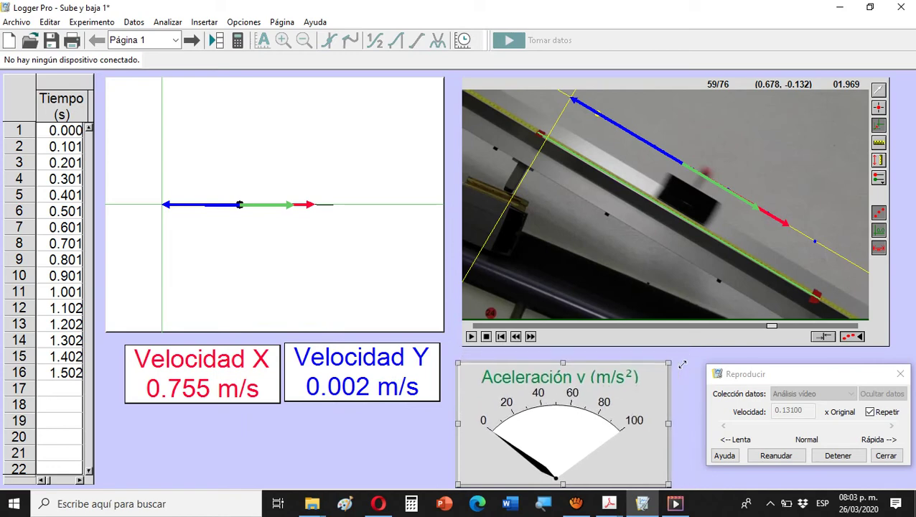
drag(607, 397, 606, 388)
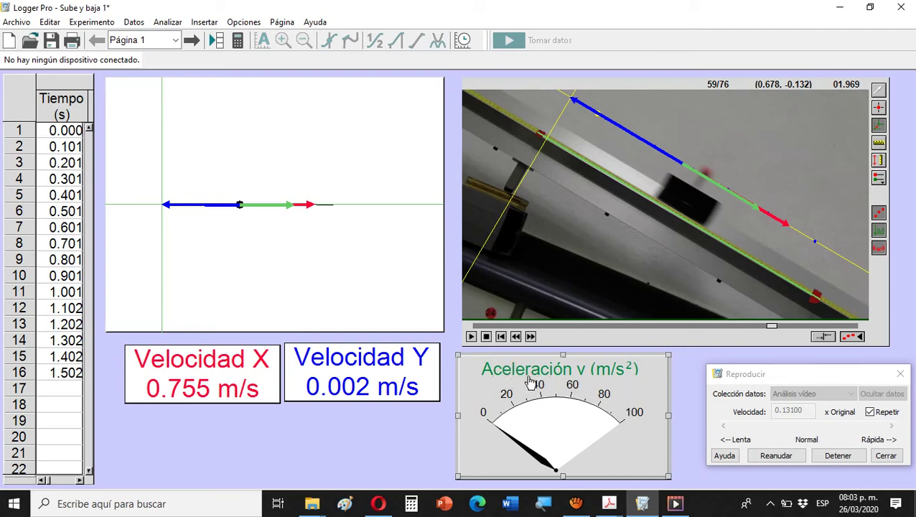
- Set the gauge's column to Rapidez and apply the options
double_click(647, 382)
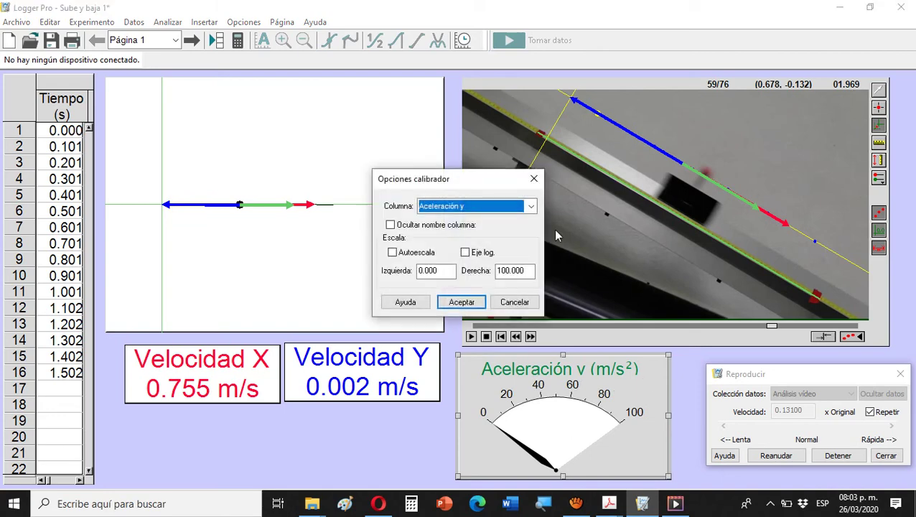
click(531, 206)
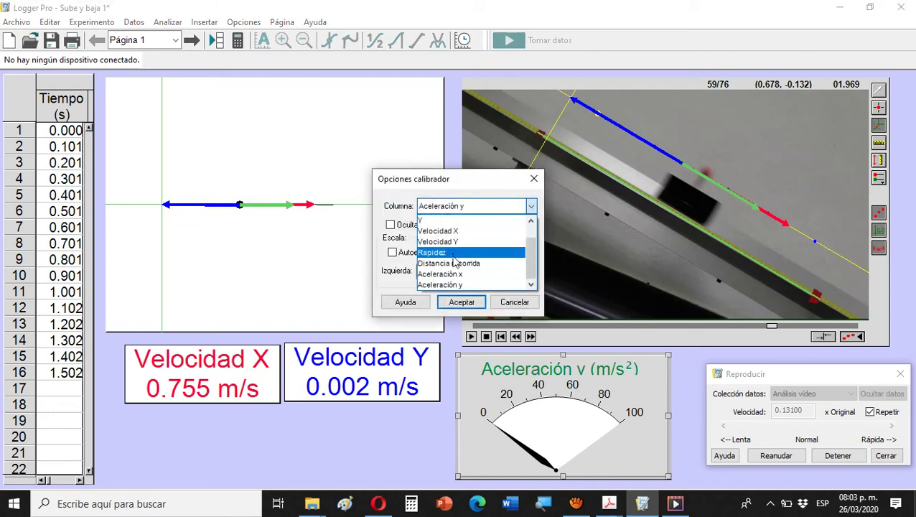
click(453, 310)
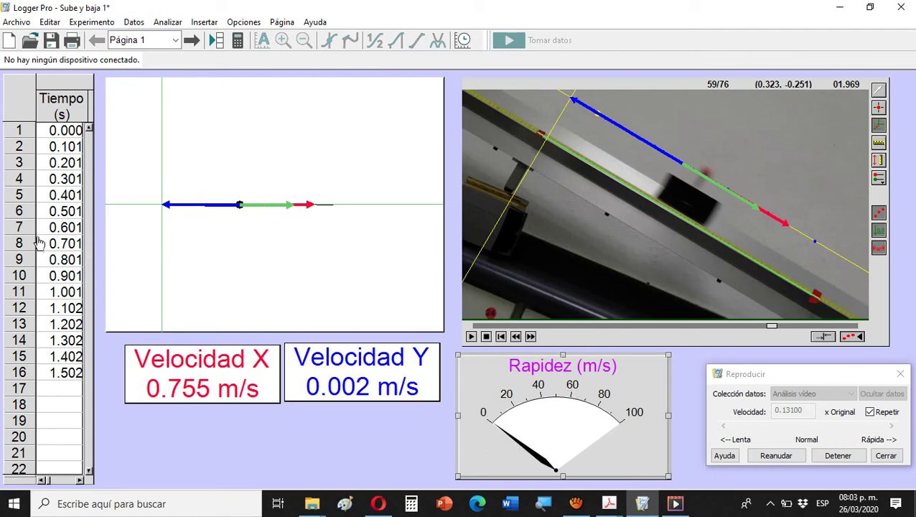
- Widen the data table to examine its speed values, and narrow it back to the Tiempo column
click(55, 316)
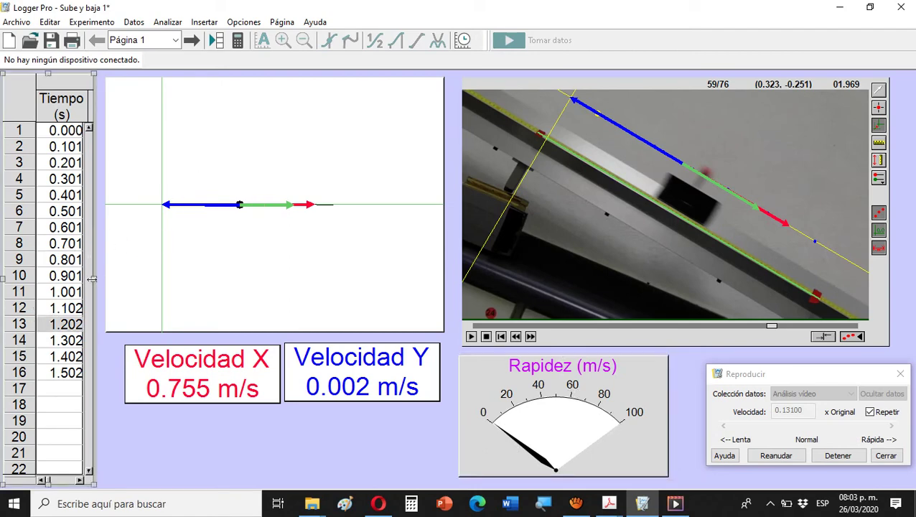
drag(91, 279, 369, 313)
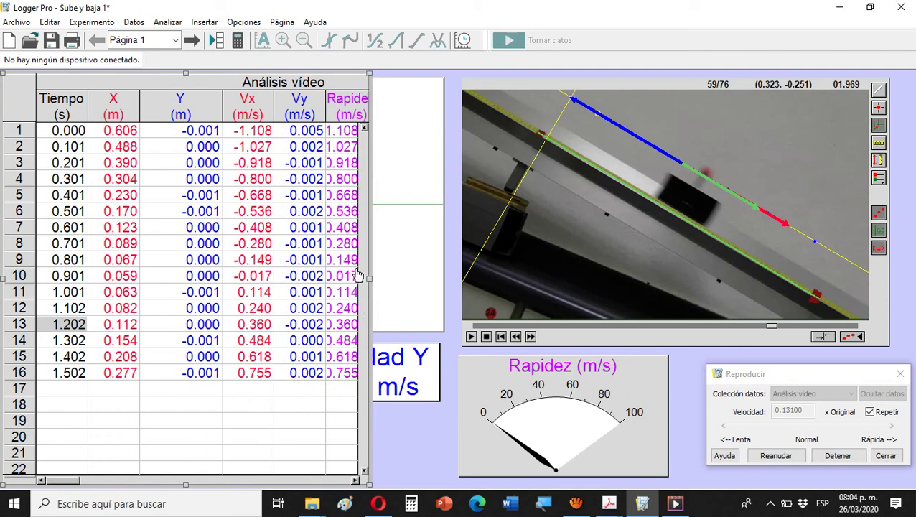
drag(368, 279, 504, 286)
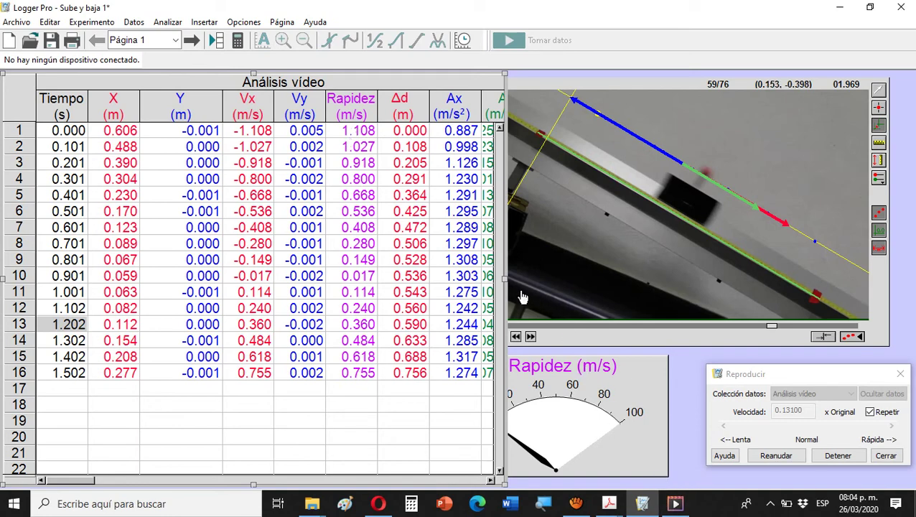
drag(505, 280, 95, 216)
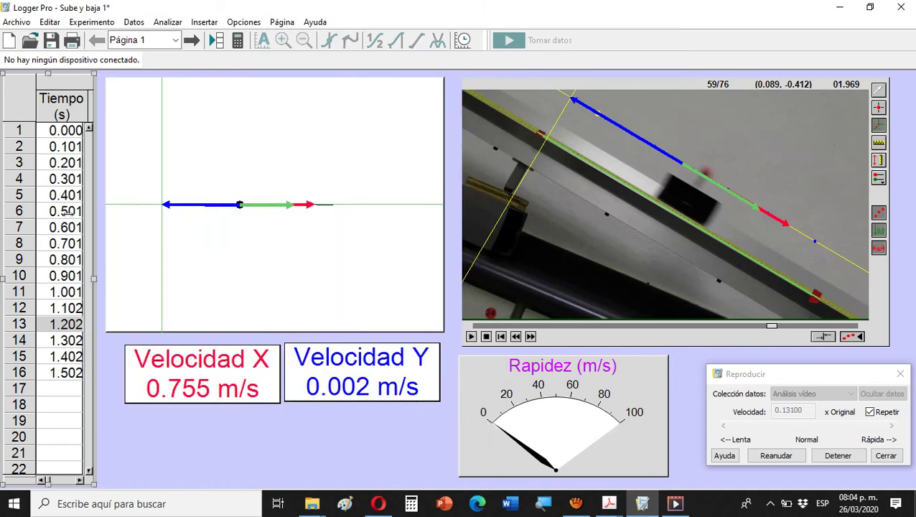
- Set the right limit of the Rapidez gauge's scale to 1.1 and resume the playback
double_click(641, 448)
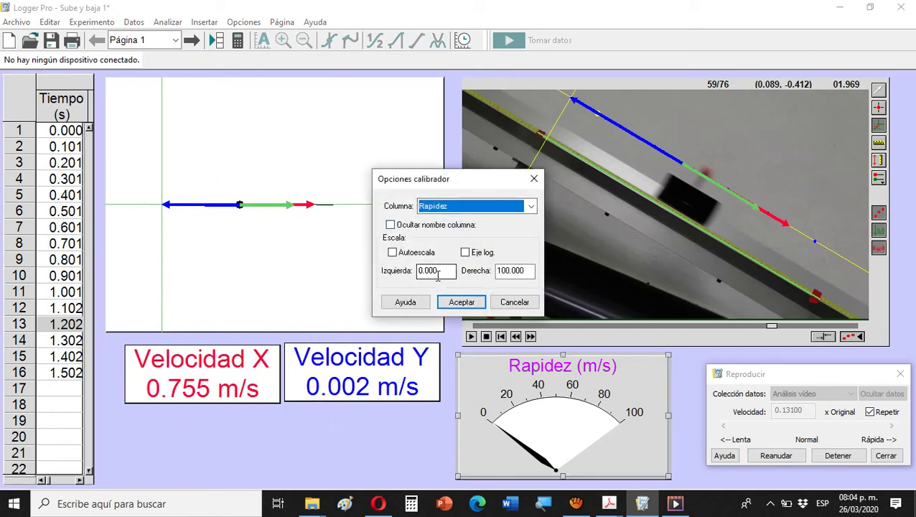
click(529, 273)
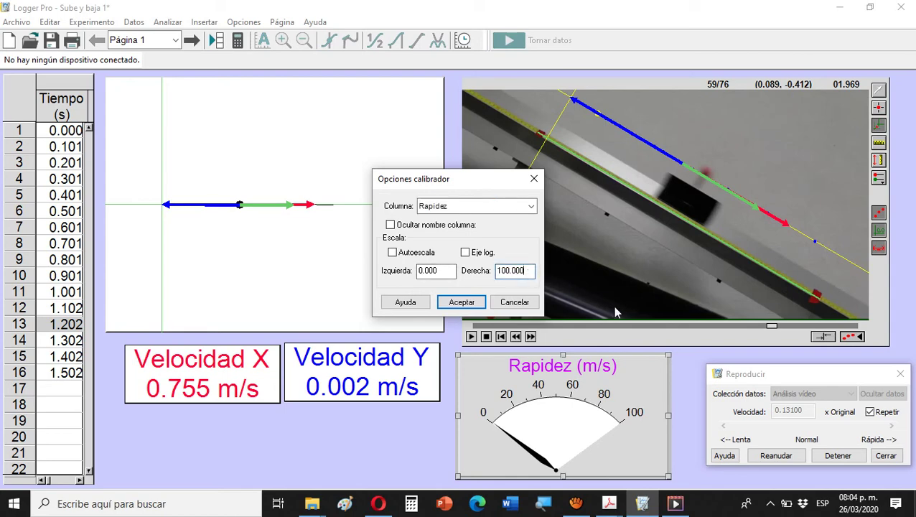
key(BackSpace)
key(BackSpace)
key(BackSpace)
key(BackSpace)
key(BackSpace)
key(BackSpace)
text(.1)
click(461, 301)
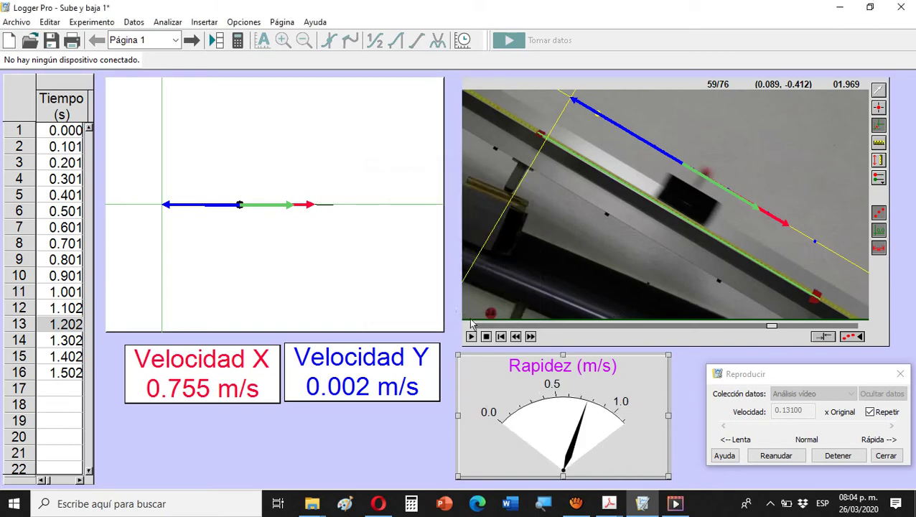
click(779, 457)
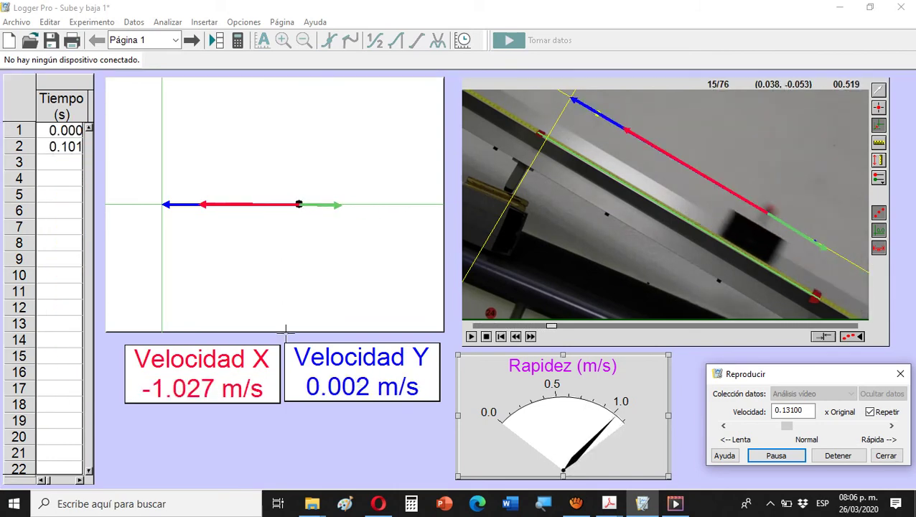
- Activate the alarm of the Velocidad X meter with alert sound, triggered when the value is Menor que 0
click(208, 378)
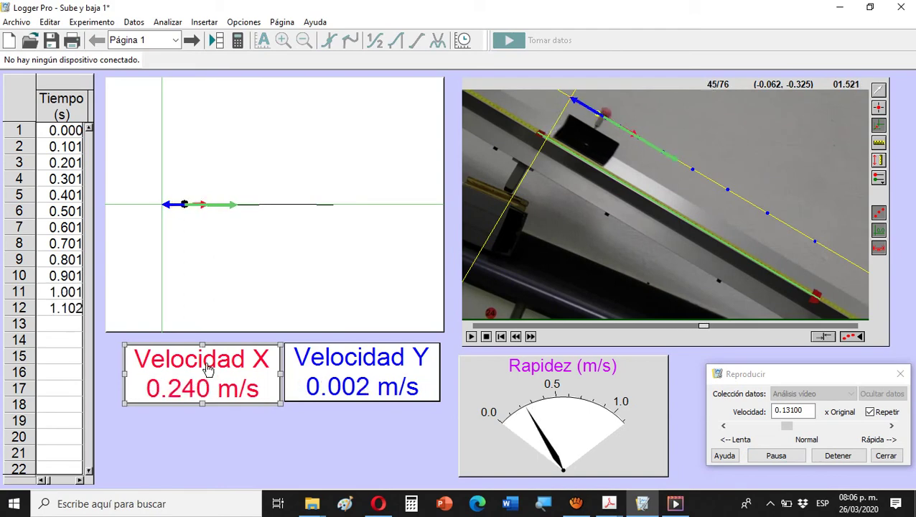
double_click(208, 368)
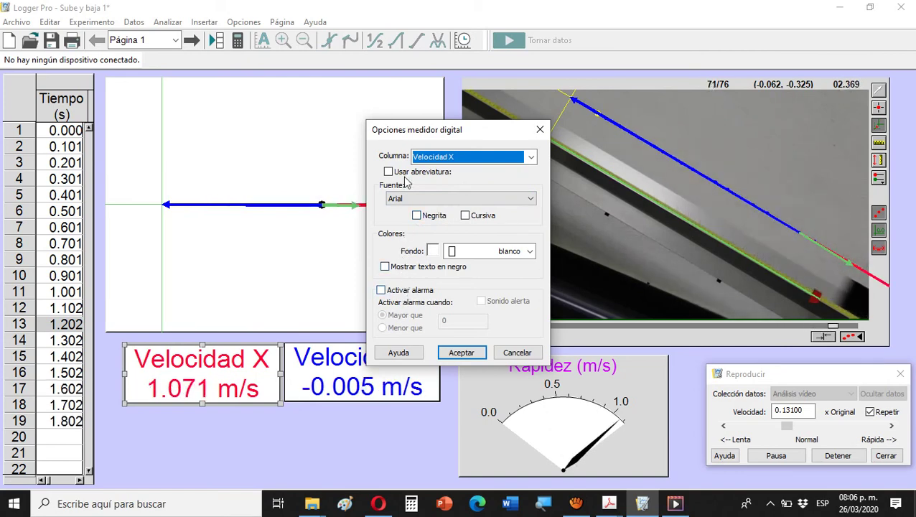
click(381, 291)
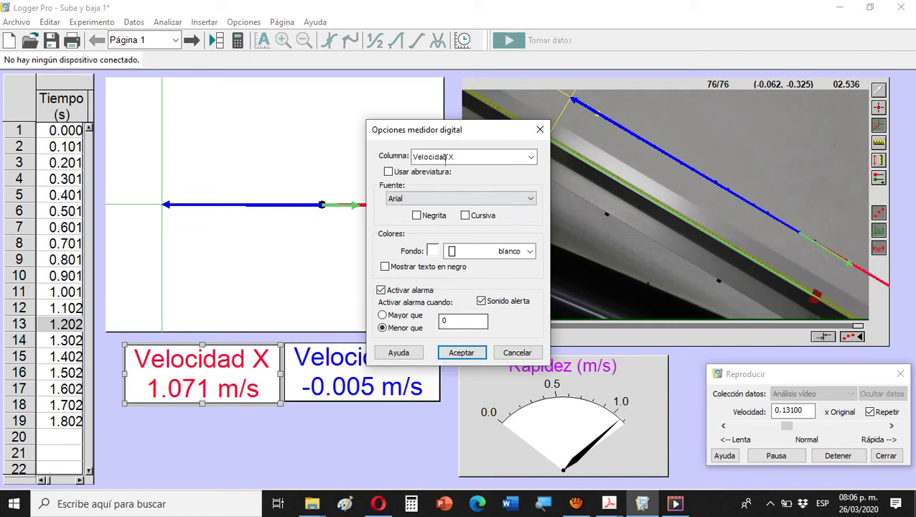
click(462, 353)
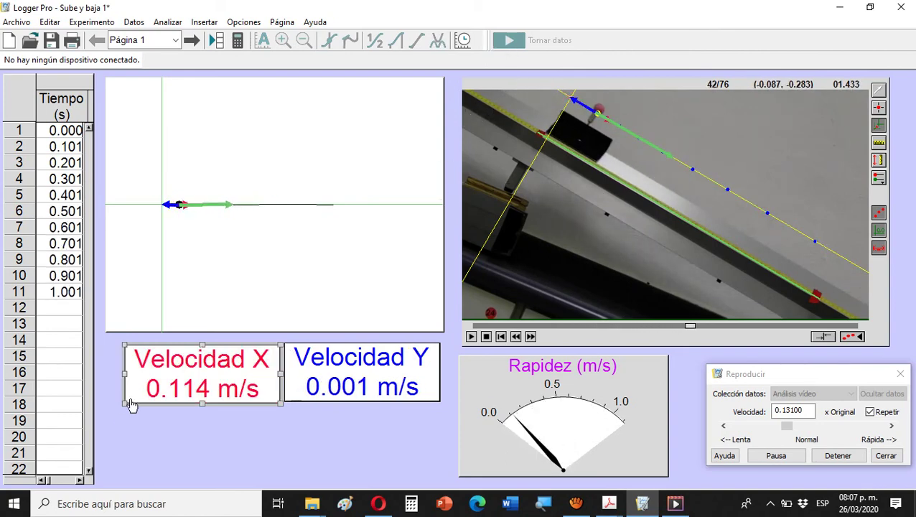
- Change the Velocidad X meter's alarm condition to Mayor que and apply it
double_click(169, 384)
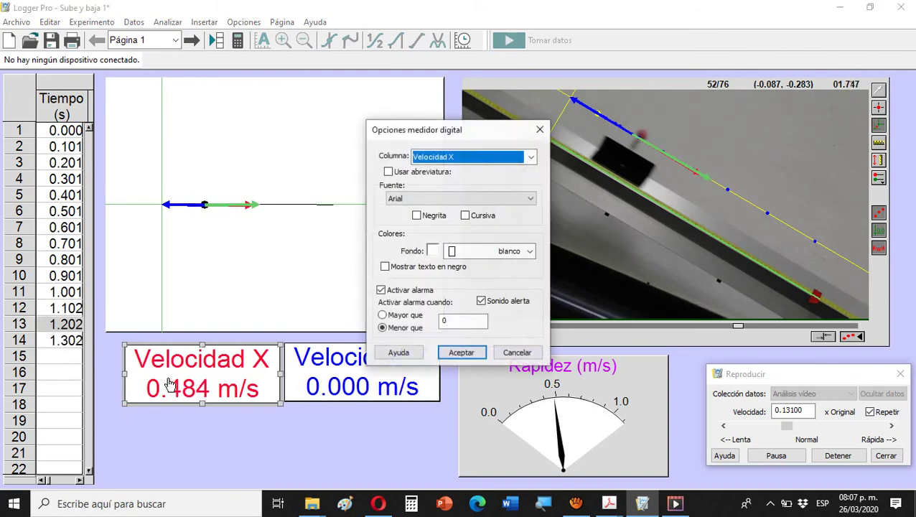
click(388, 316)
click(461, 352)
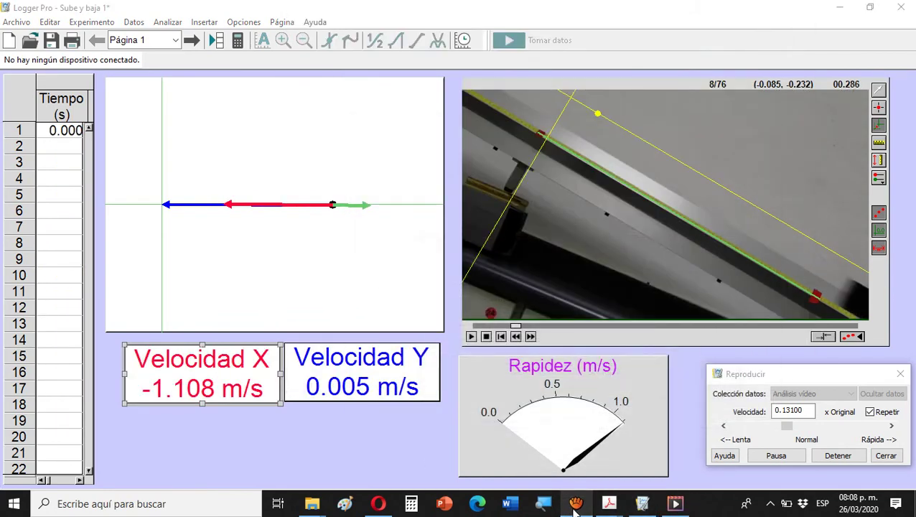
- Check the screen recorder in aTube Catcher, return to Logger Pro, and turn off Repetir for the playback
click(575, 505)
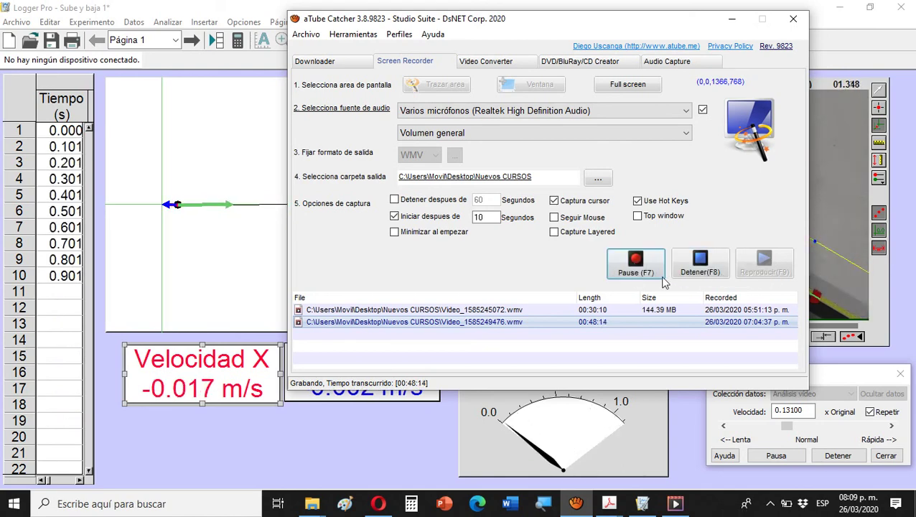
click(686, 432)
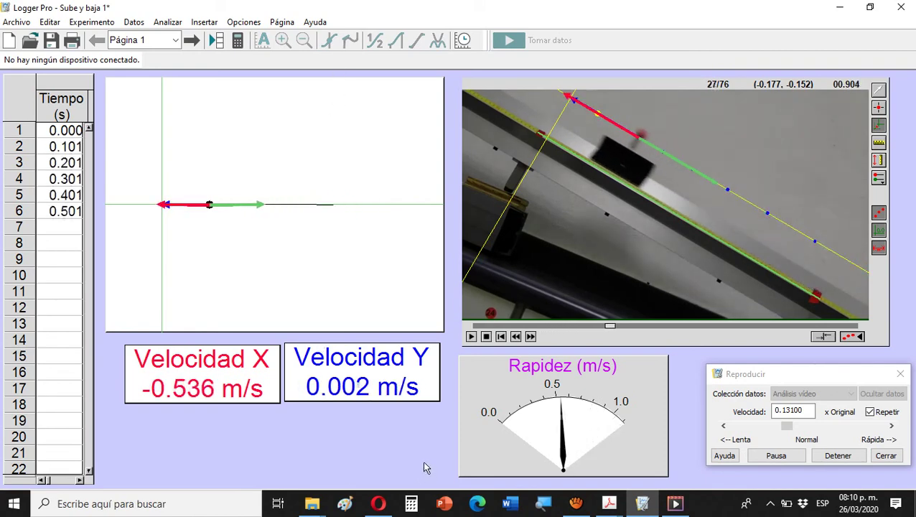
click(870, 414)
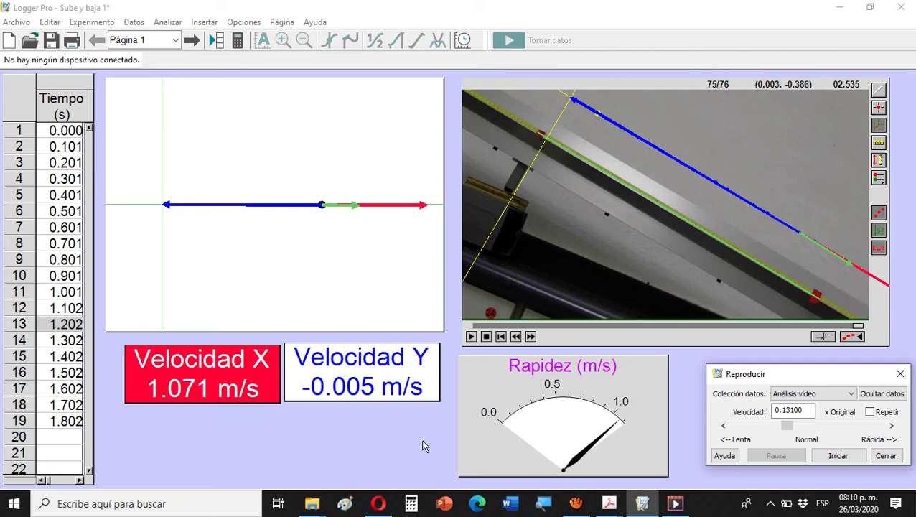
- Switch to the Caída libre document in Adobe Acrobat Pro and read instructions 1 to 3 of the slider activity
click(610, 507)
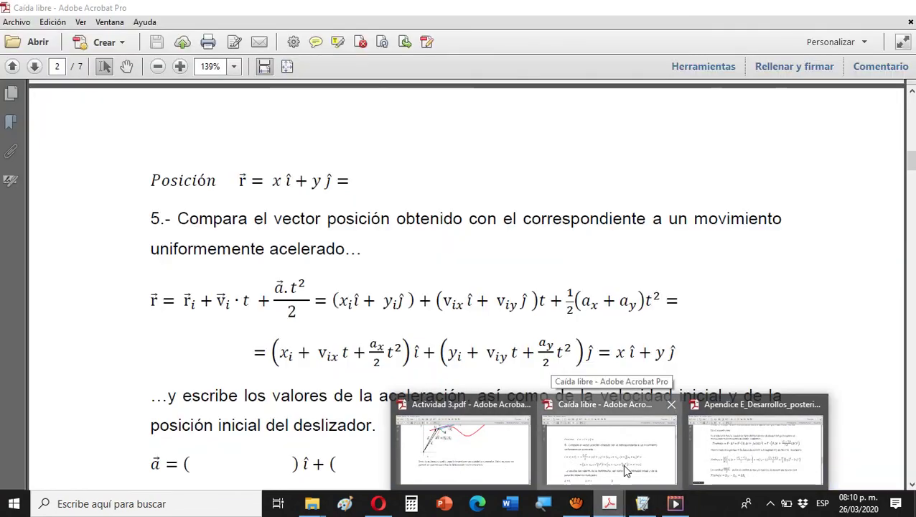
click(622, 464)
scroll(411, 252, up, 3)
scroll(394, 208, up, 10)
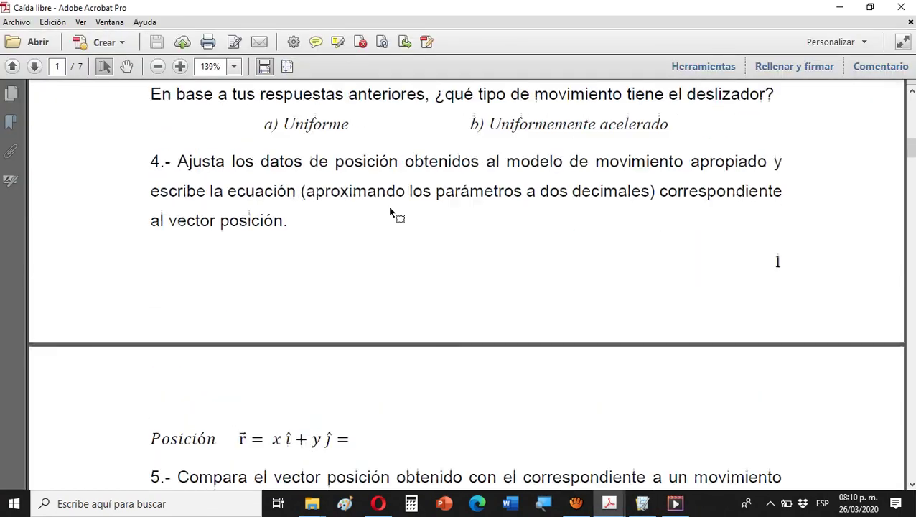
scroll(393, 206, up, 5)
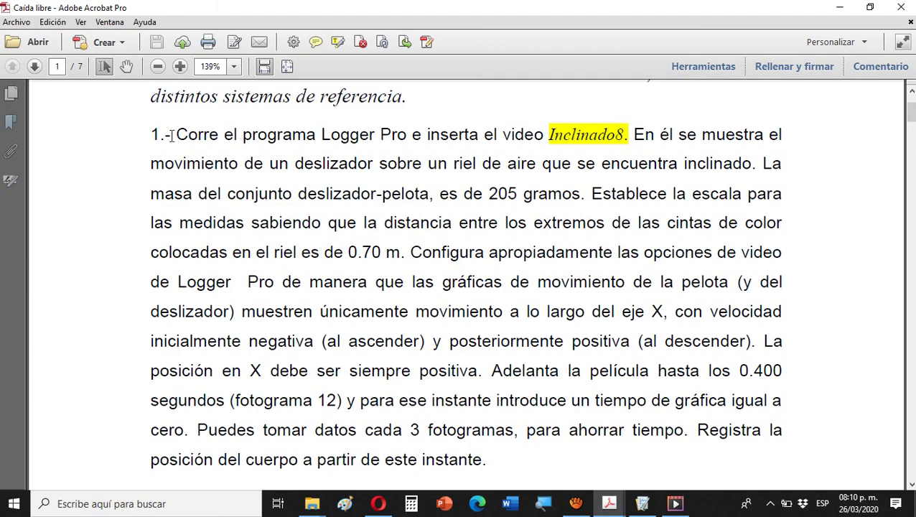
scroll(201, 166, down, 7)
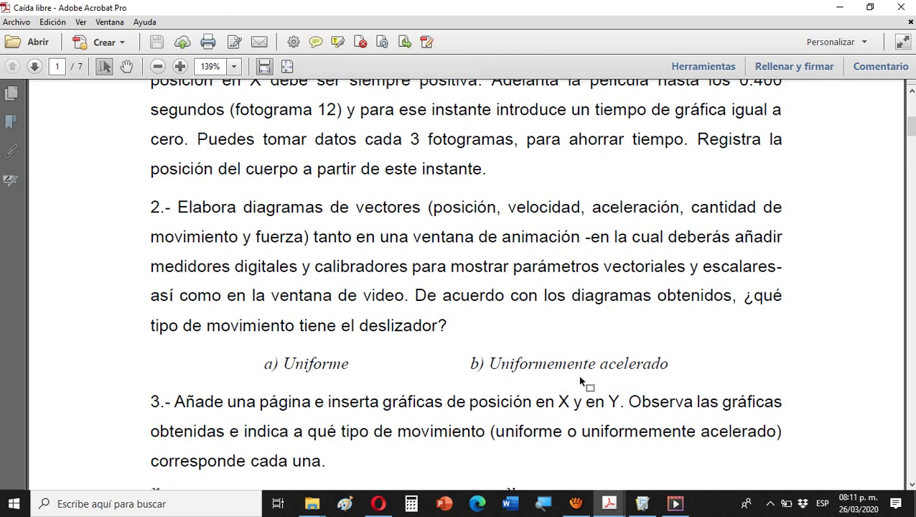
scroll(586, 365, down, 1)
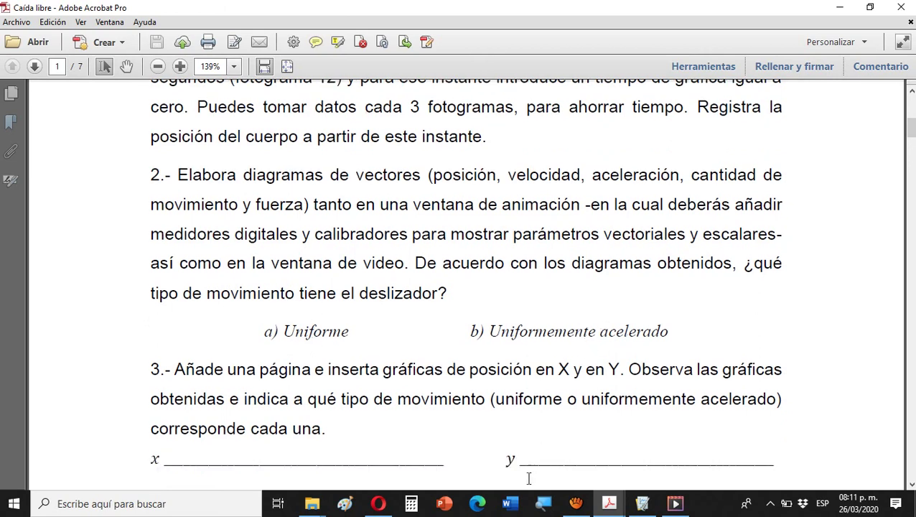
- Preview the other open PDFs and switch to Actividad 3.pdf to examine the acceleration vector diagram on page 6
click(613, 507)
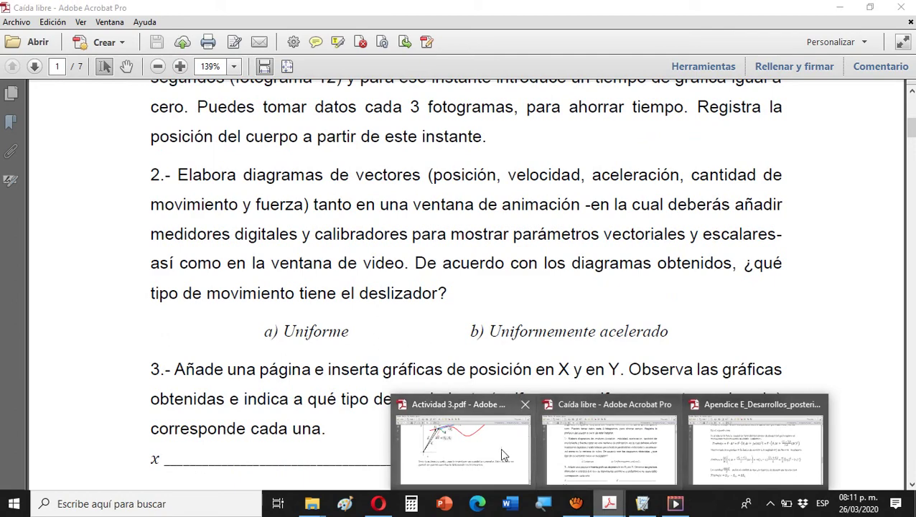
mouse_move(717, 445)
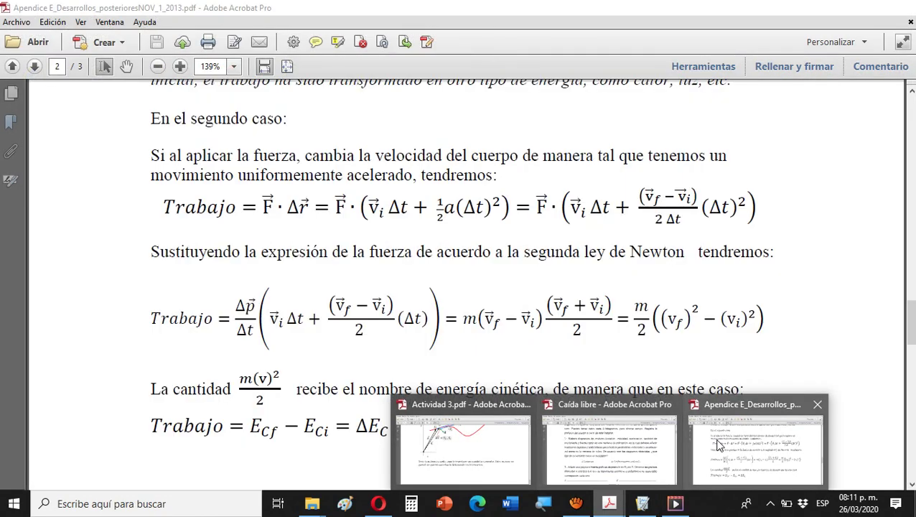
mouse_move(513, 450)
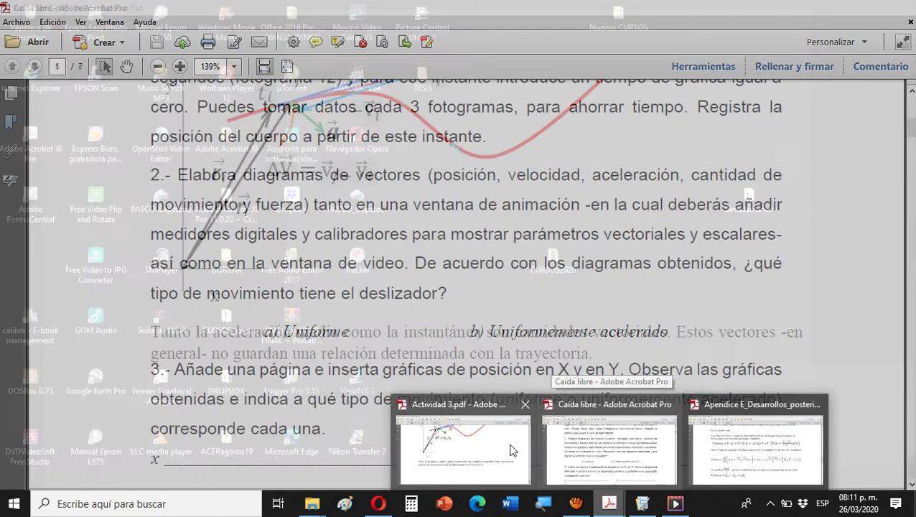
mouse_move(750, 460)
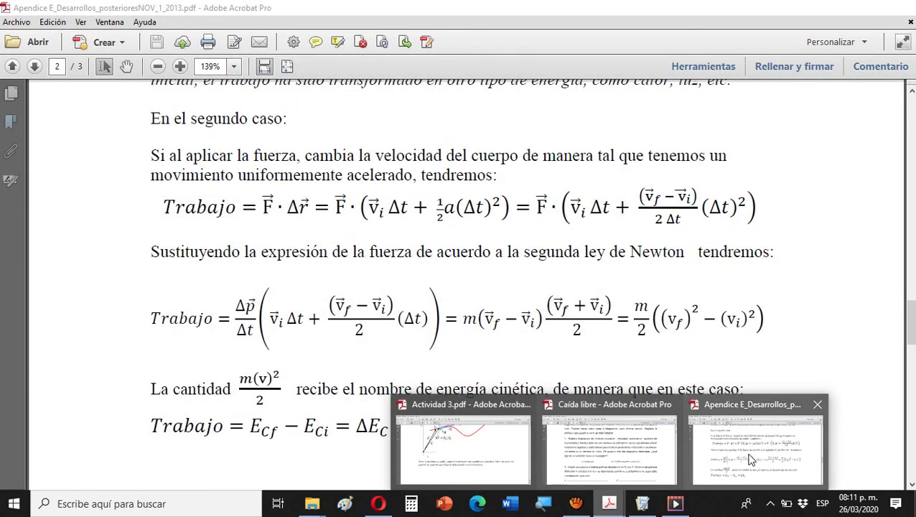
mouse_move(626, 461)
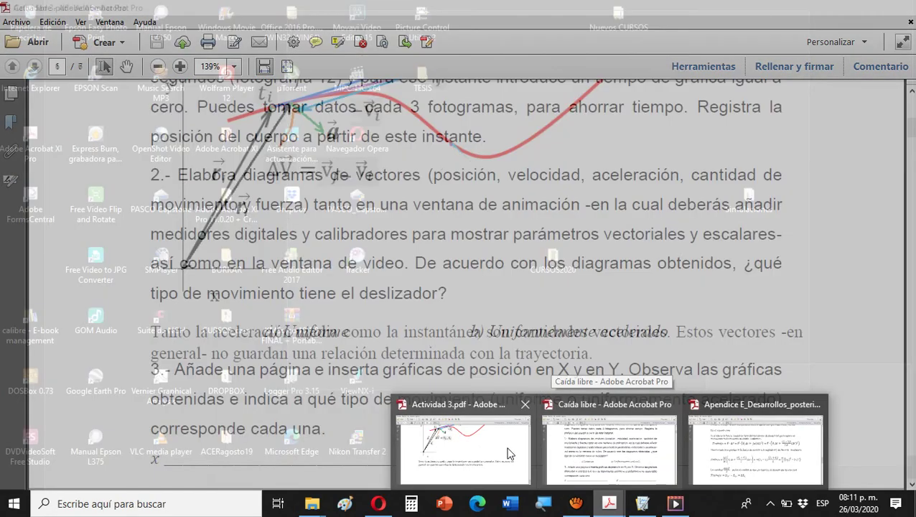
click(482, 440)
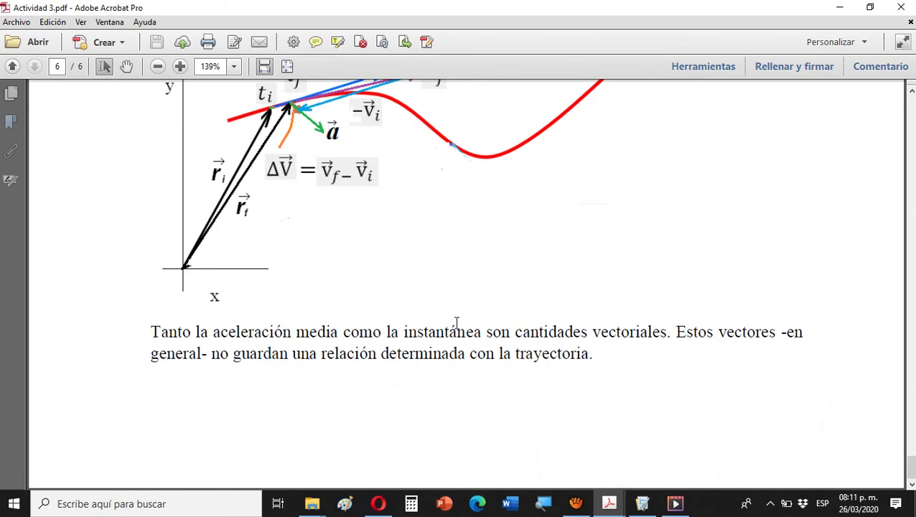
scroll(457, 316, up, 5)
scroll(459, 310, down, 5)
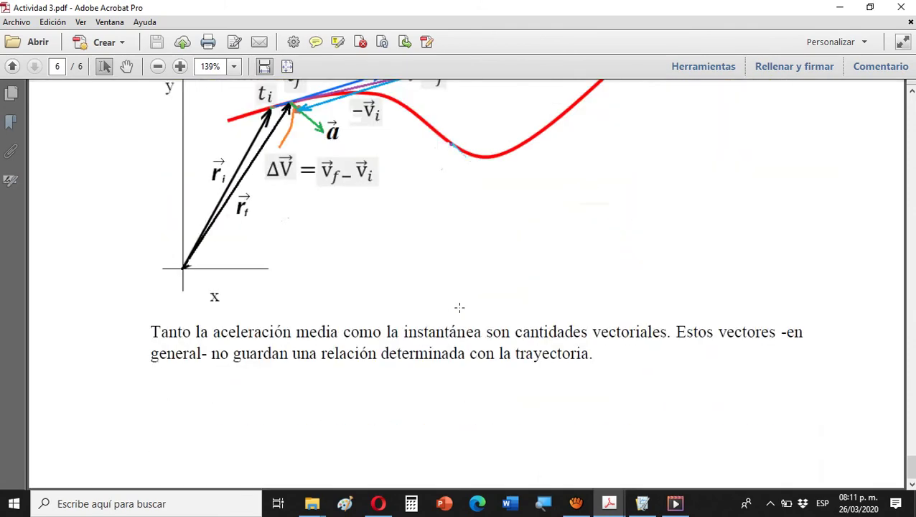